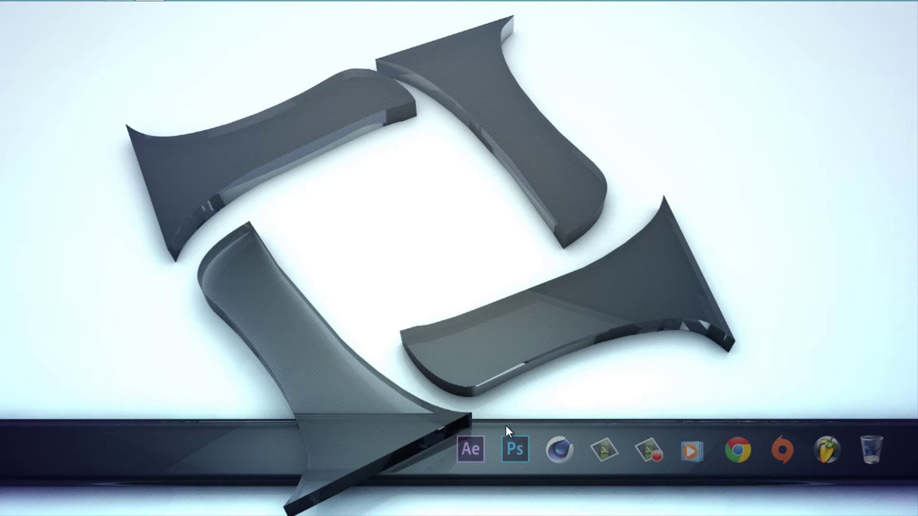
Switch to Photoshop and examine the finished Batman artwork up close and as a whole
click(525, 444)
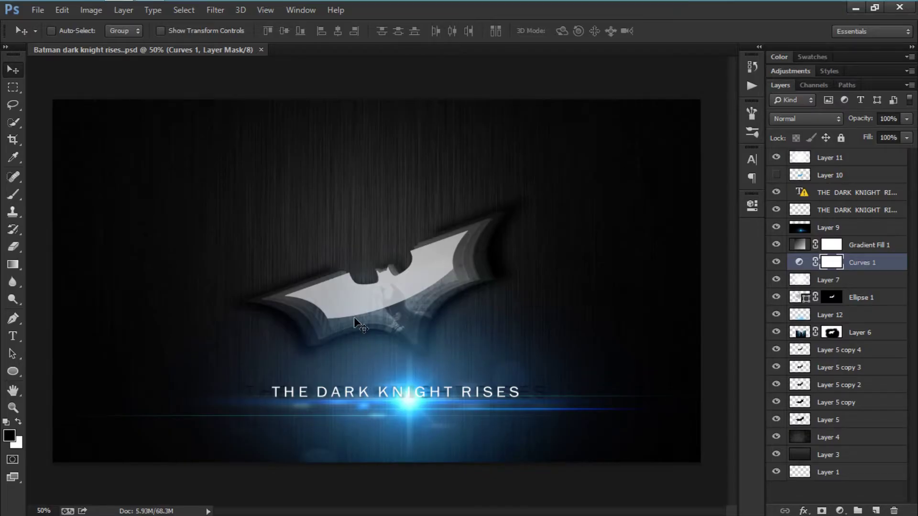
scroll(407, 330, up, 3)
scroll(308, 301, down, 3)
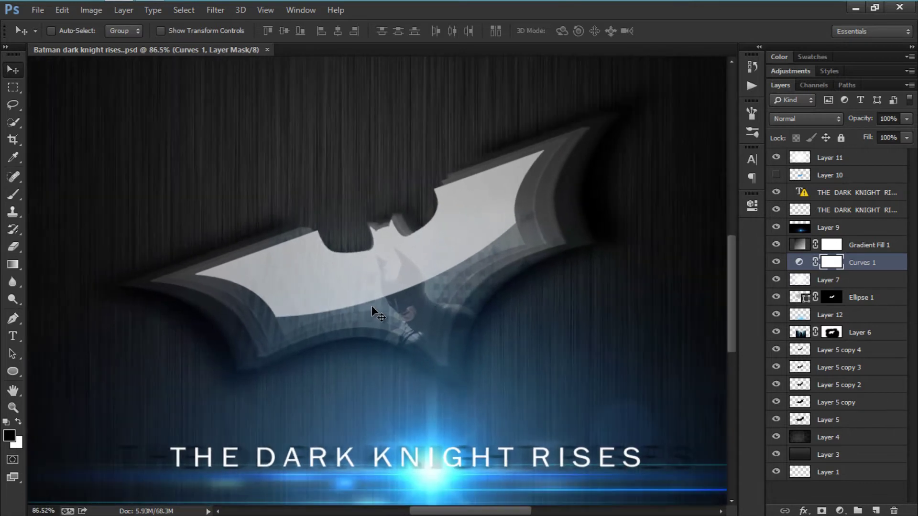
scroll(406, 318, down, 1)
scroll(445, 317, up, 1)
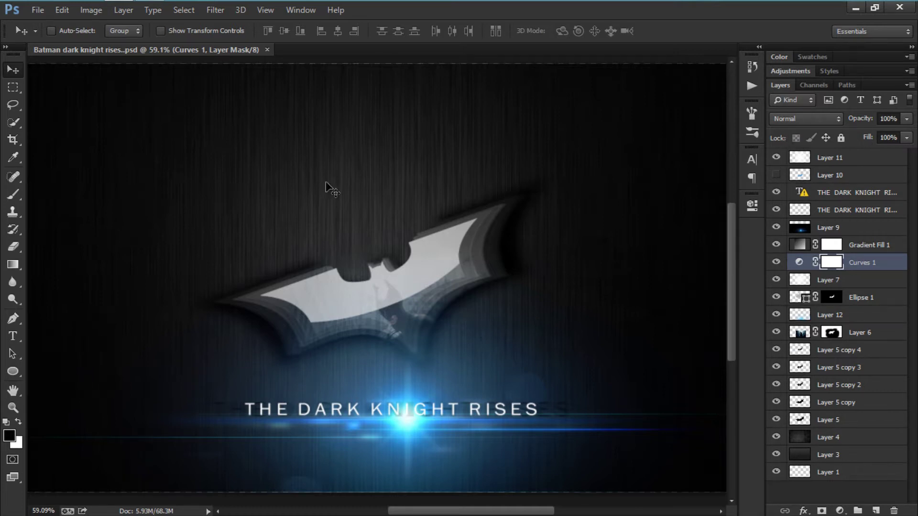
Create a new transparent document from the 1920 px X 1080 px preset
click(38, 13)
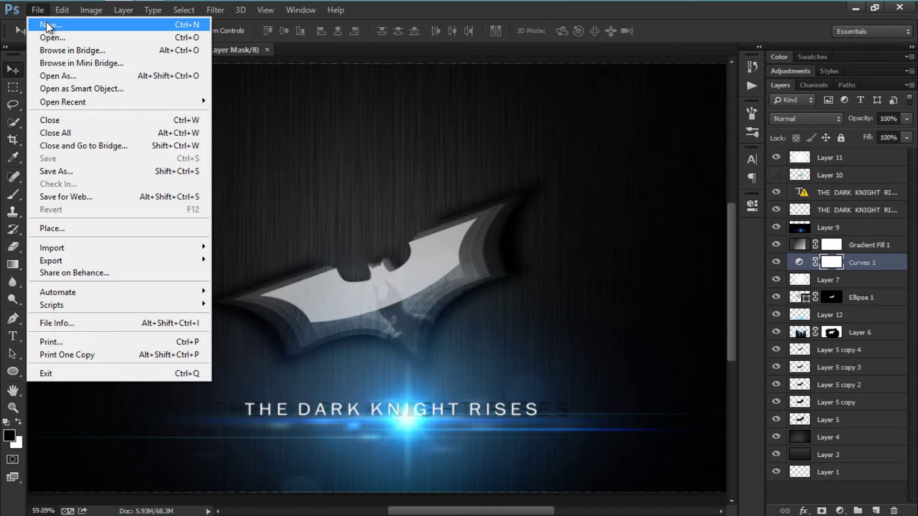
click(48, 25)
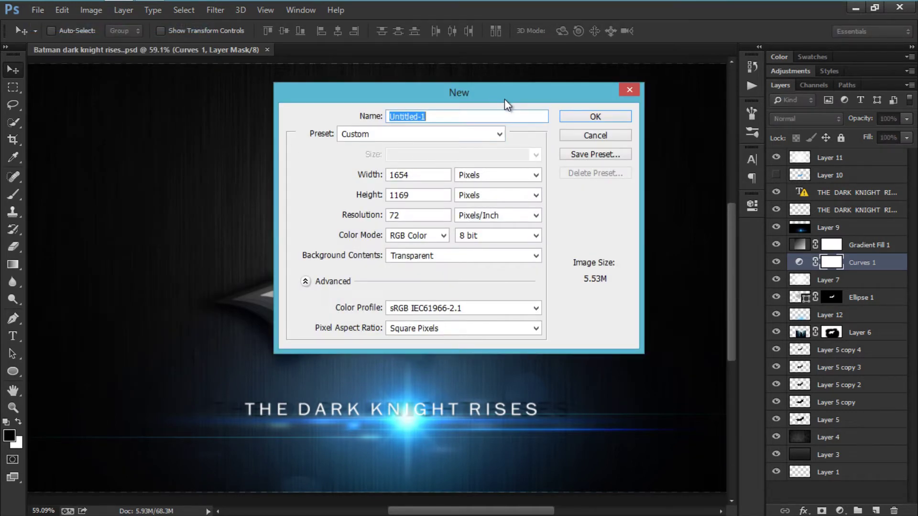
click(419, 136)
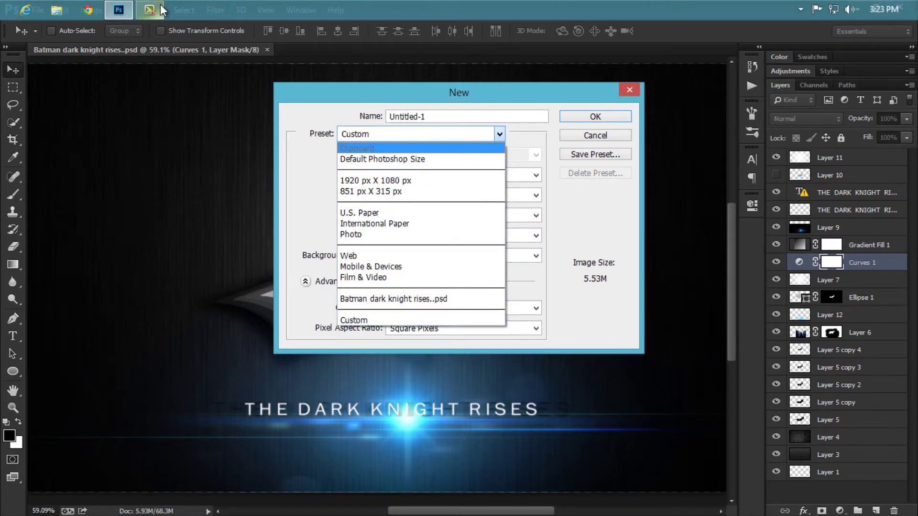
mouse_move(163, 10)
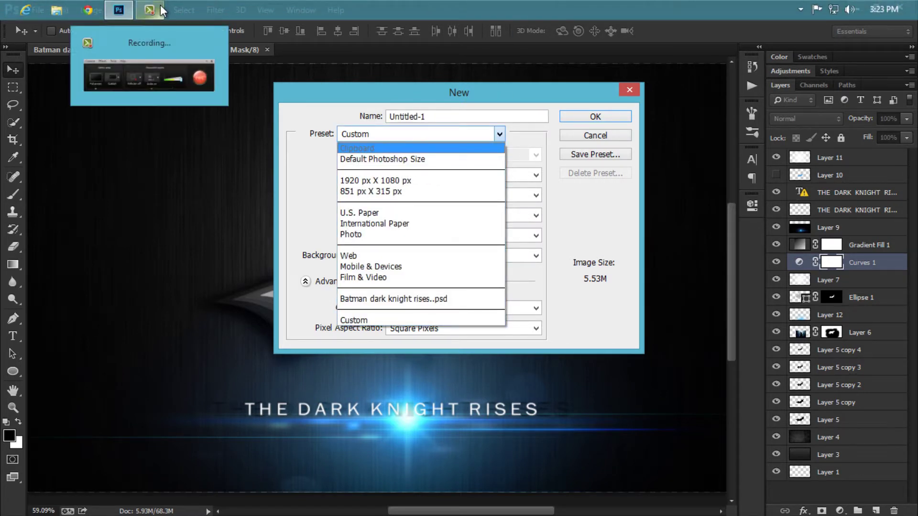
click(376, 181)
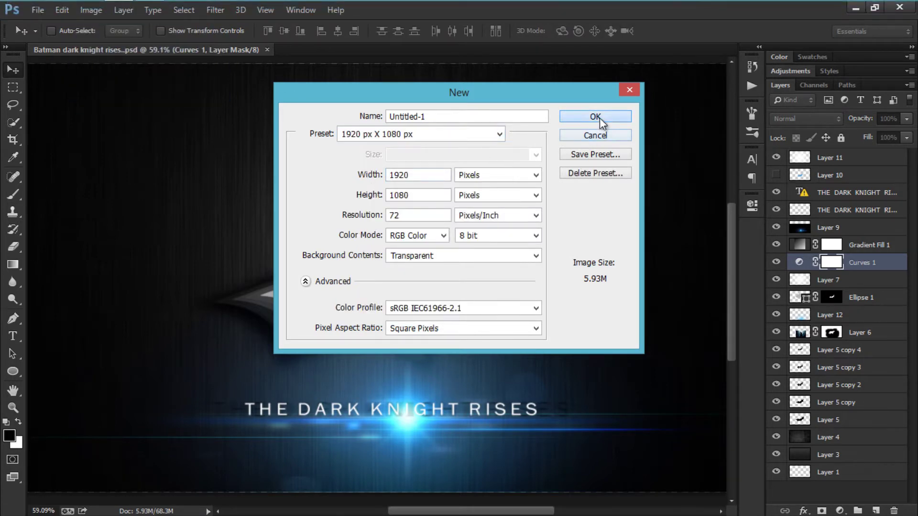
click(598, 117)
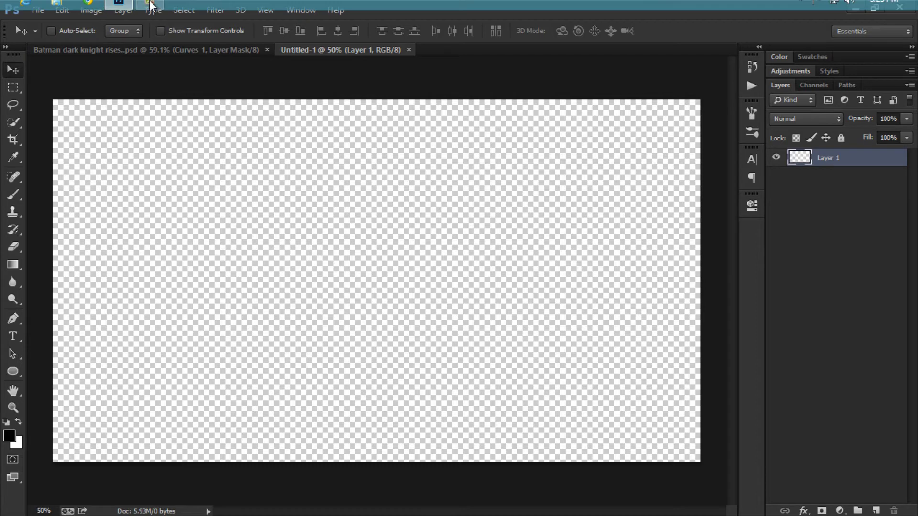
Close the old Batman dark knight rises..psd and open the recent file Batman Dark Knight RIses..psd, accepting the missing fonts
key(ctrl+Tab)
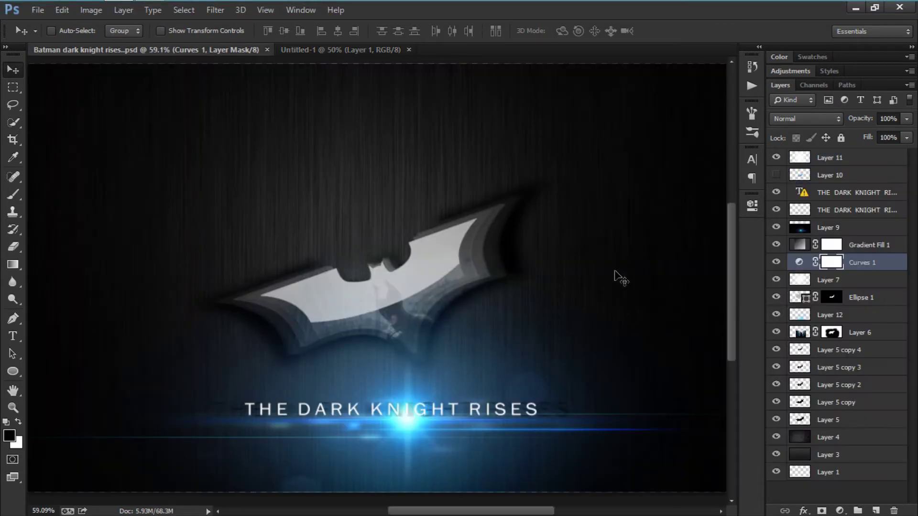
click(267, 50)
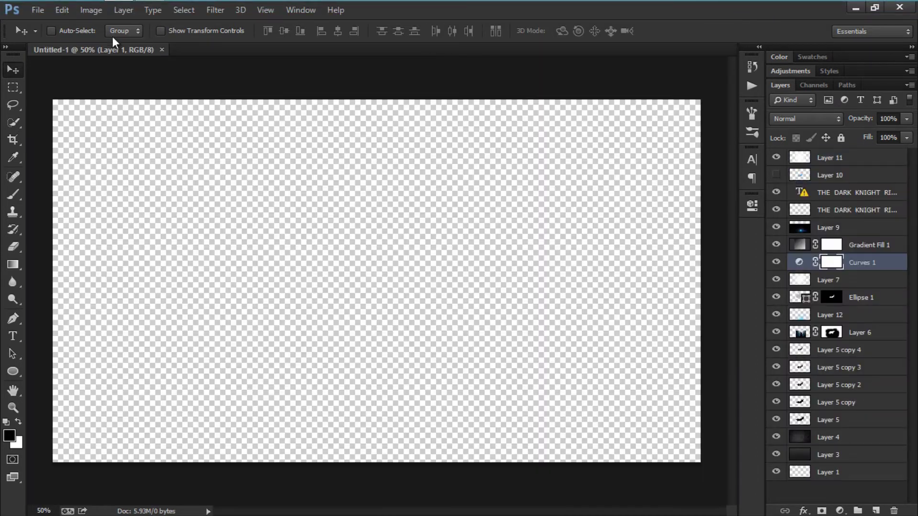
click(38, 9)
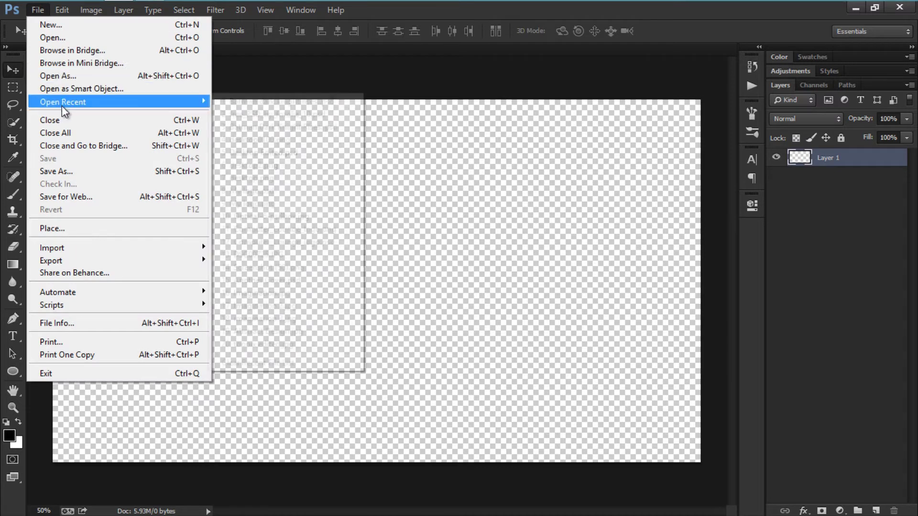
mouse_move(72, 105)
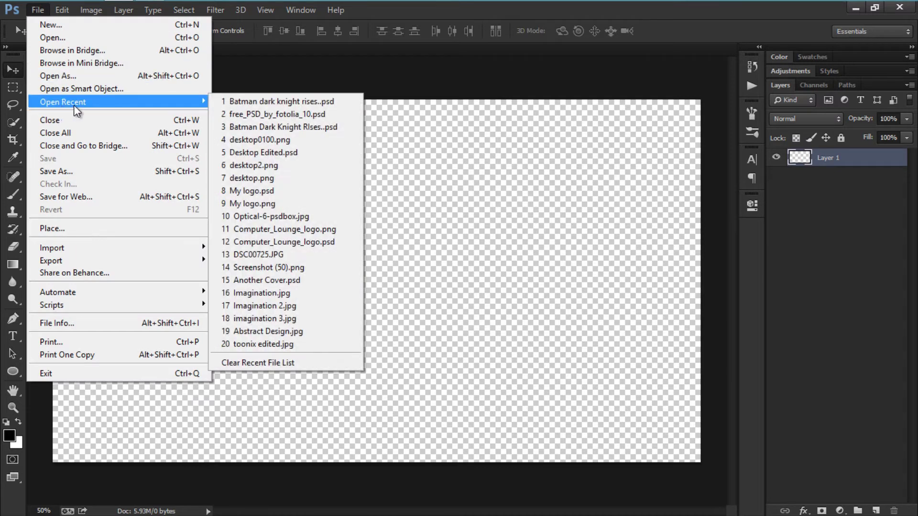
click(282, 126)
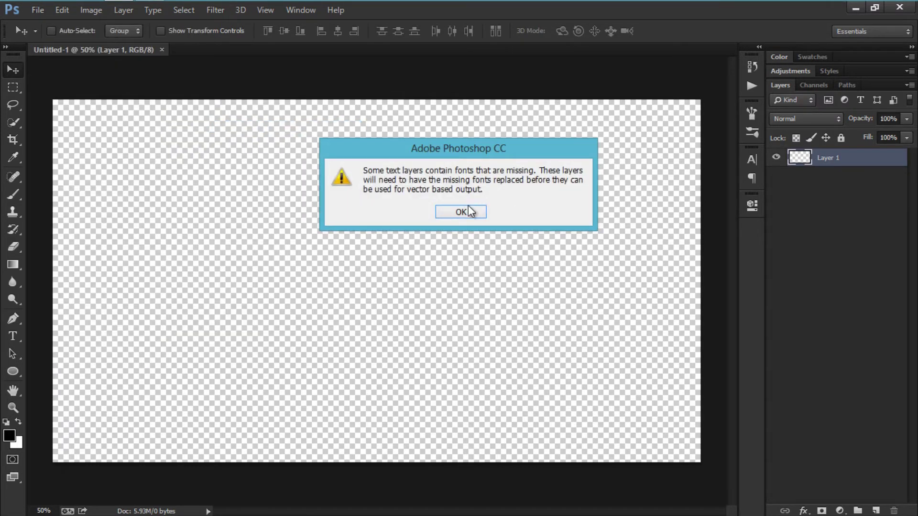
click(479, 214)
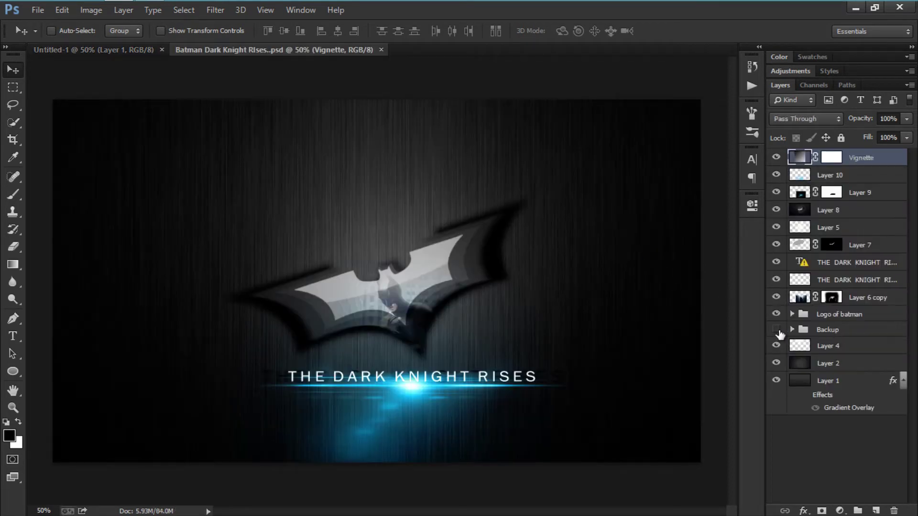
Copy the Backup group from the Batman file into Untitled-1 and make the group visible there
click(795, 331)
drag(529, 248, 372, 246)
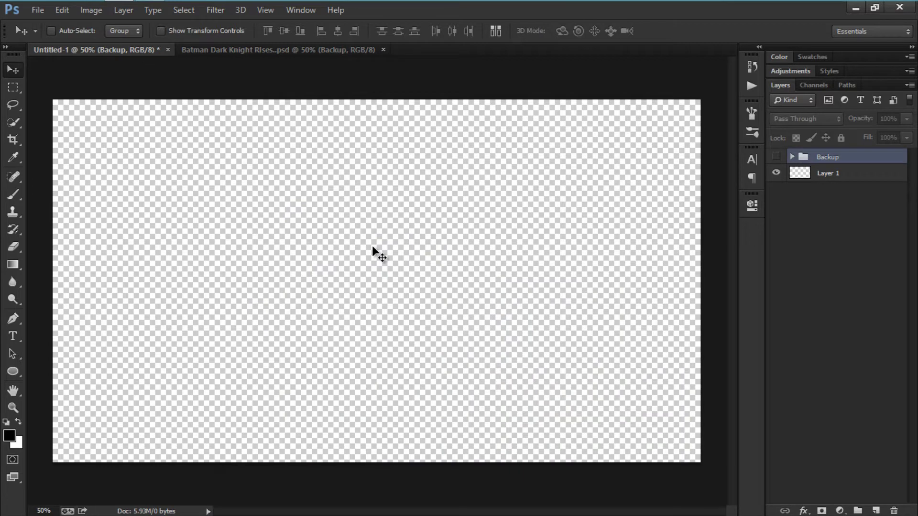
click(776, 157)
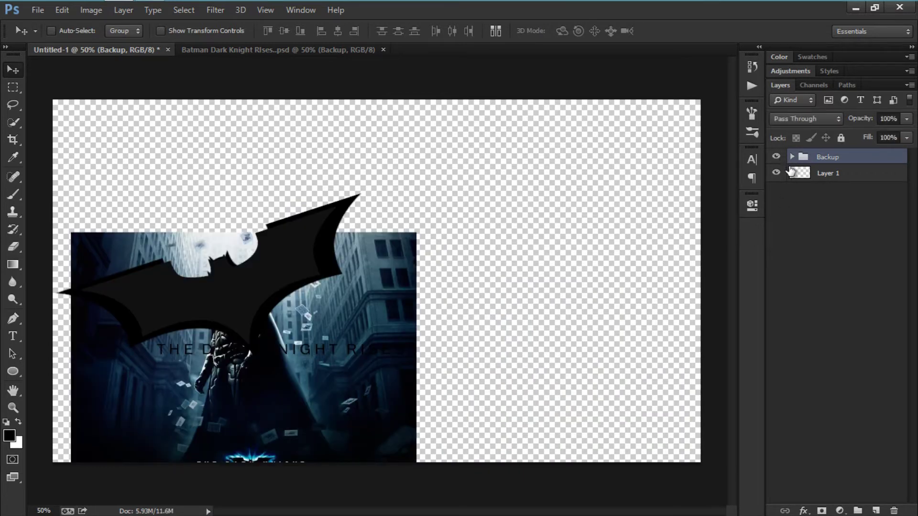
Delete Layer 3 copy 5, Layer 3 and the THE DARK KNIGHT RISES text layer from the Backup group
click(792, 158)
click(839, 187)
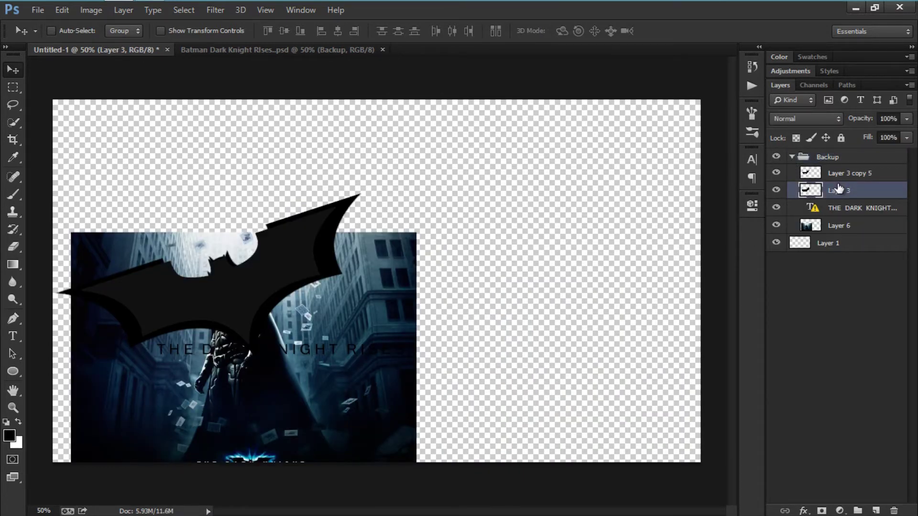
shift+click(839, 181)
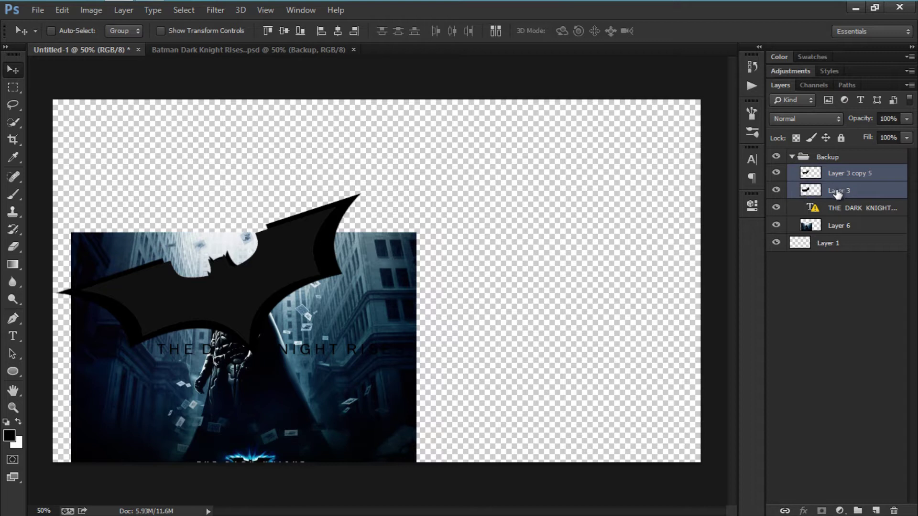
key(Delete)
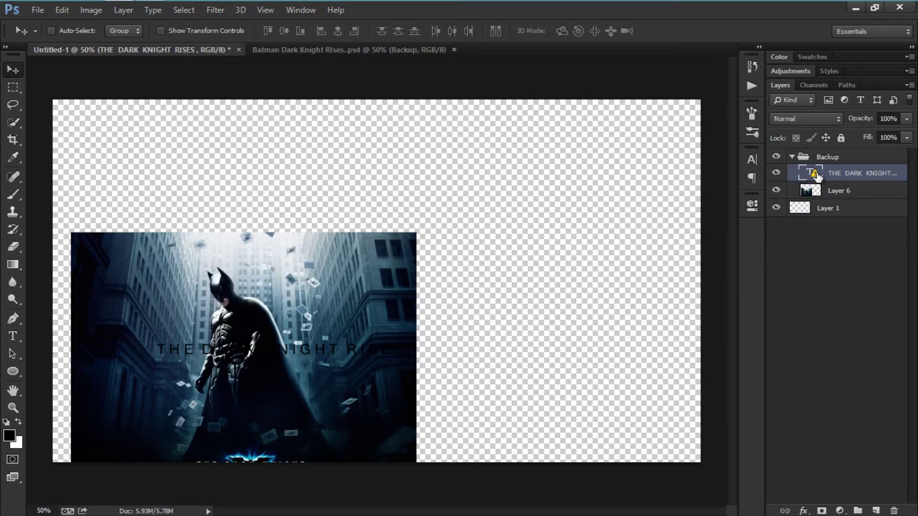
key(Delete)
Move Layer 6 out of the Backup group to below Layer 1, remove the empty group and hide Layer 6
click(793, 158)
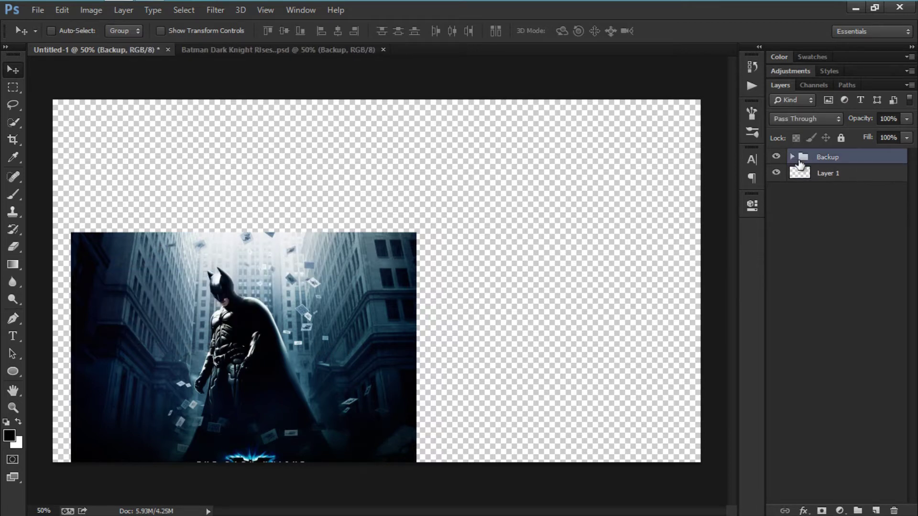
click(793, 157)
drag(823, 191, 795, 157)
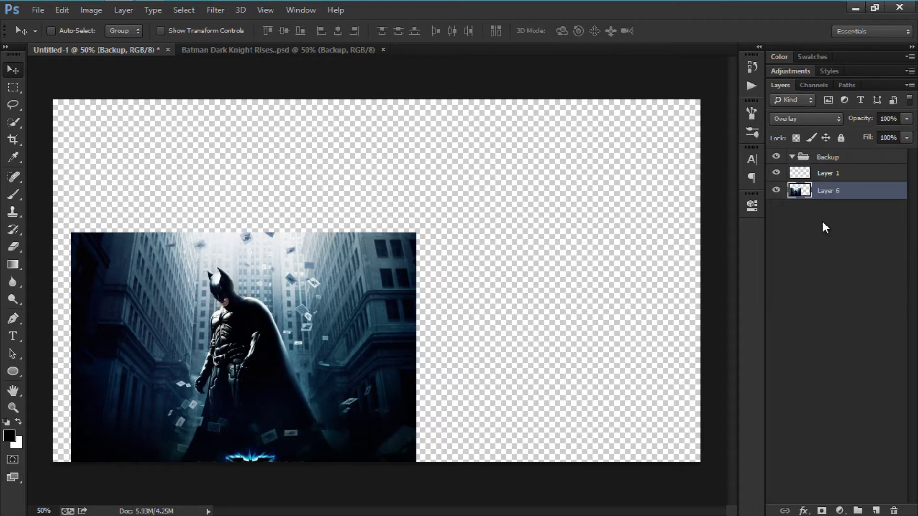
key(ctrl+shift+g)
click(777, 176)
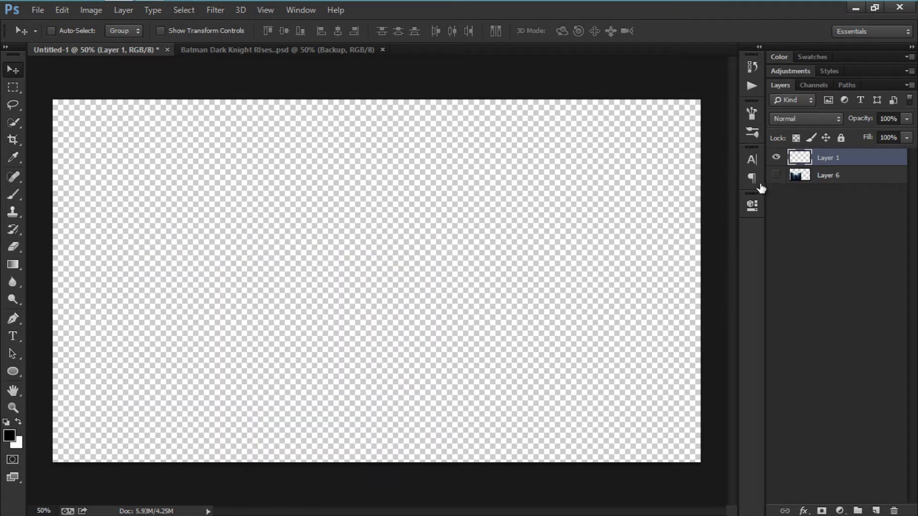
Copy the brushed texture Layer 2 from the Batman file into Untitled-1, placing it hidden directly beneath Layer 1
click(223, 50)
mouse_move(827, 371)
mouse_down()
mouse_move(740, 368)
mouse_move(365, 127)
mouse_move(167, 70)
mouse_move(139, 53)
mouse_move(239, 267)
mouse_move(757, 299)
mouse_move(707, 314)
mouse_move(657, 297)
mouse_move(669, 295)
mouse_up()
click(776, 158)
drag(823, 175, 820, 149)
click(784, 161)
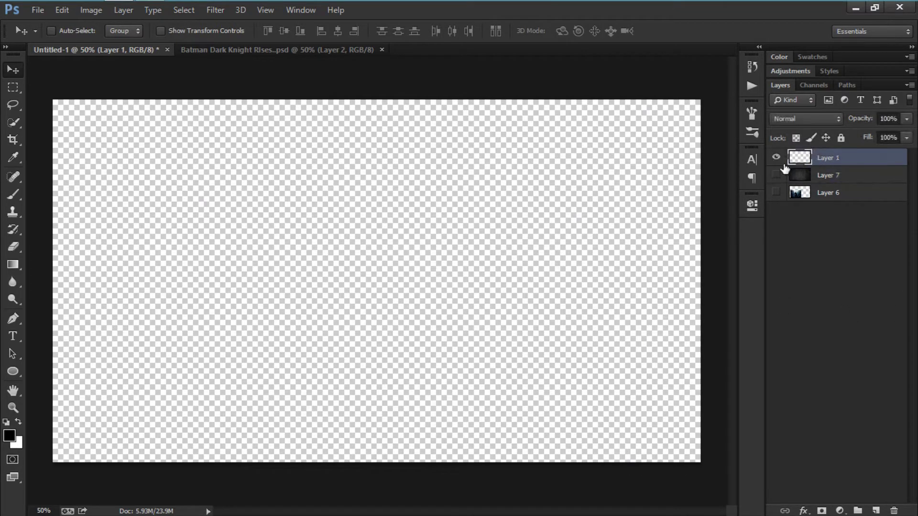
Preview the brushed texture and Batman poster layers in Untitled-1, leaving both hidden again
click(777, 175)
alt+click(776, 193)
alt+click(776, 192)
click(776, 192)
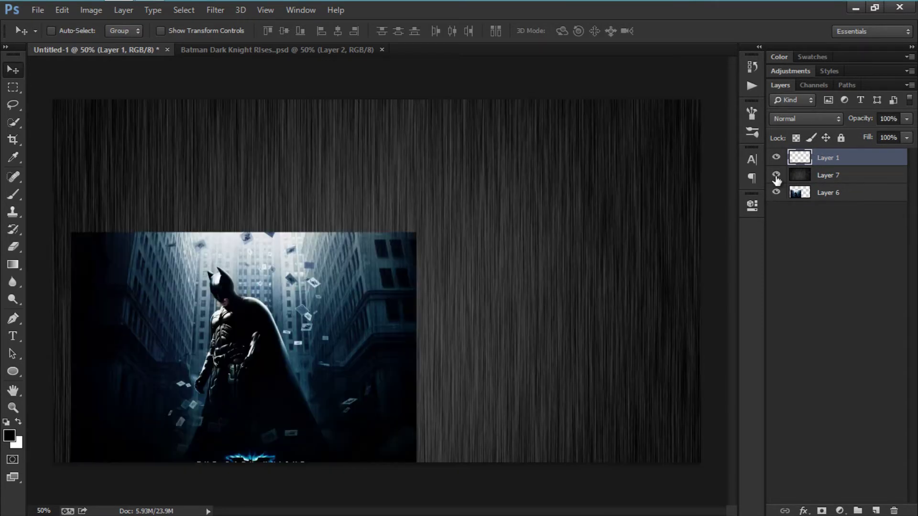
click(776, 175)
click(776, 193)
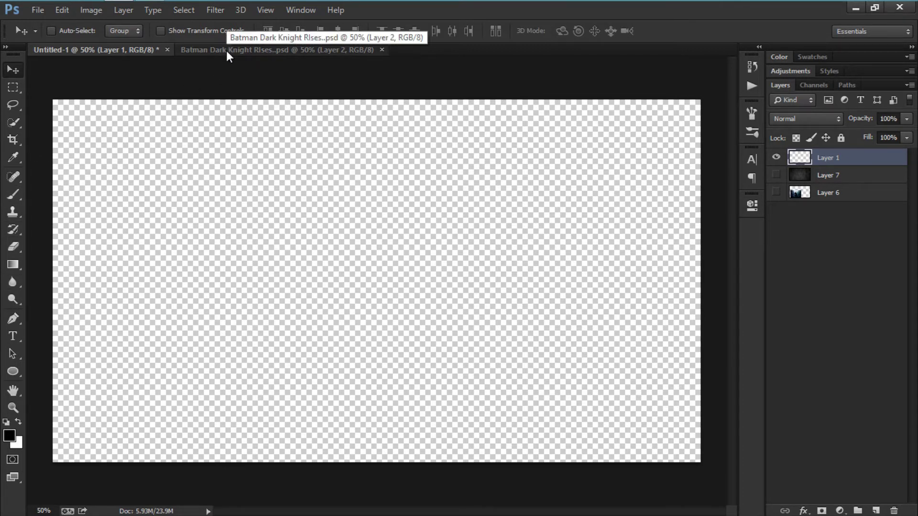
click(203, 50)
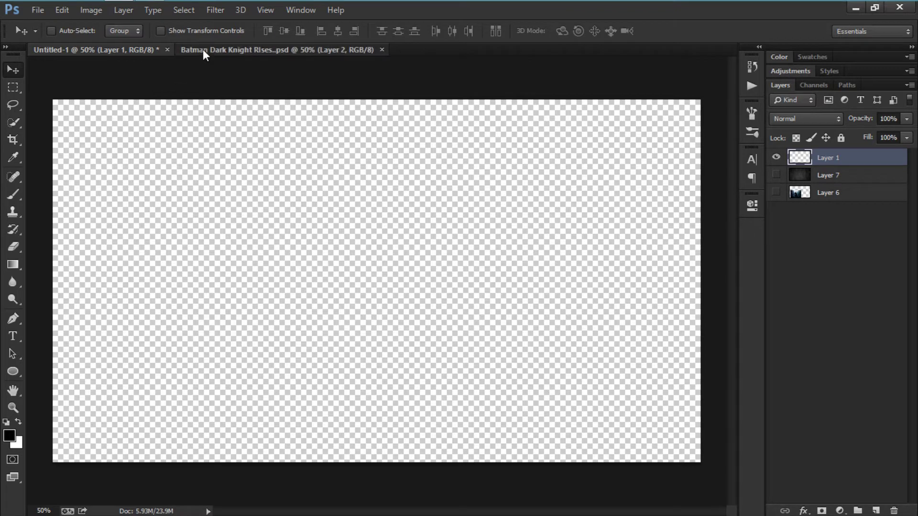
click(116, 50)
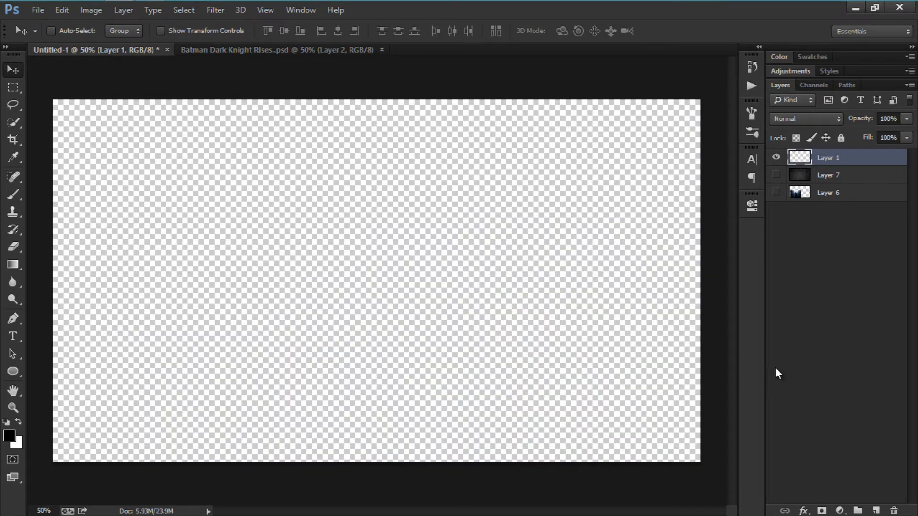
Set the foreground color to near-black #0c0c0c
click(9, 437)
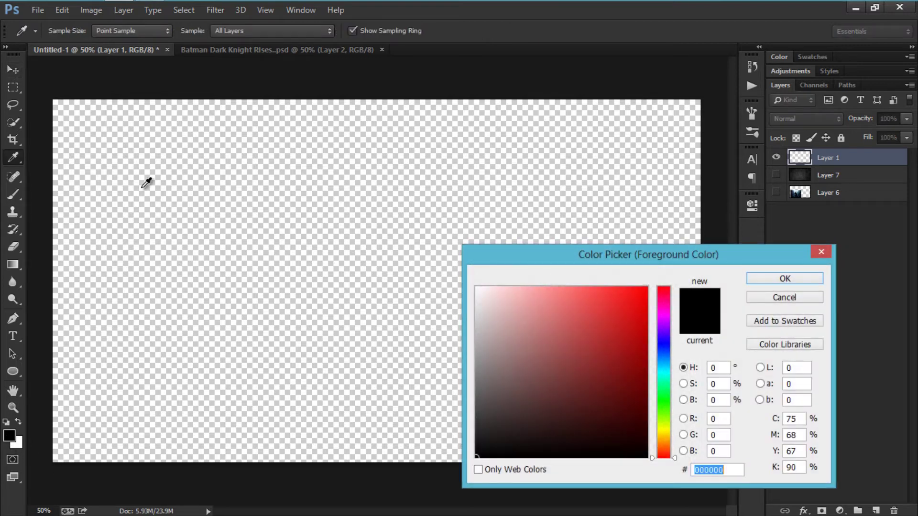
mouse_move(599, 391)
mouse_down()
mouse_move(509, 412)
mouse_move(455, 441)
mouse_move(471, 453)
mouse_up()
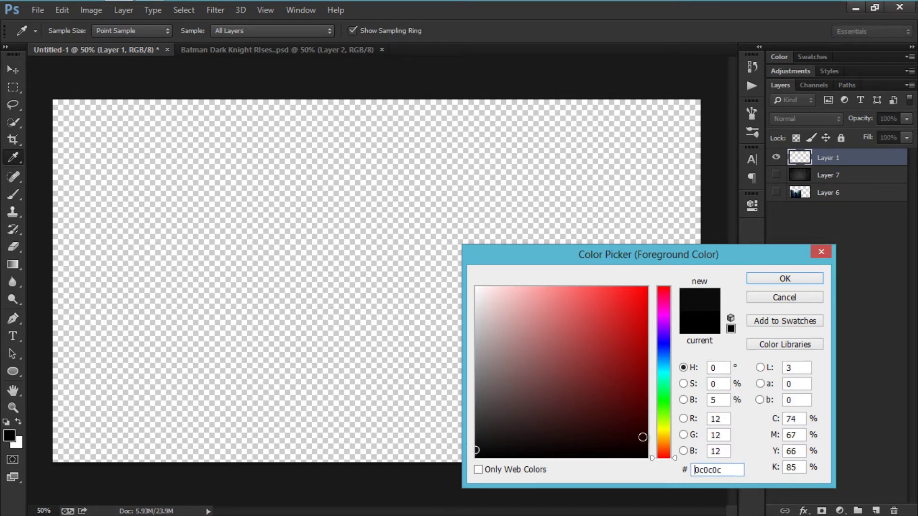
drag(734, 471, 694, 471)
click(787, 279)
key(v)
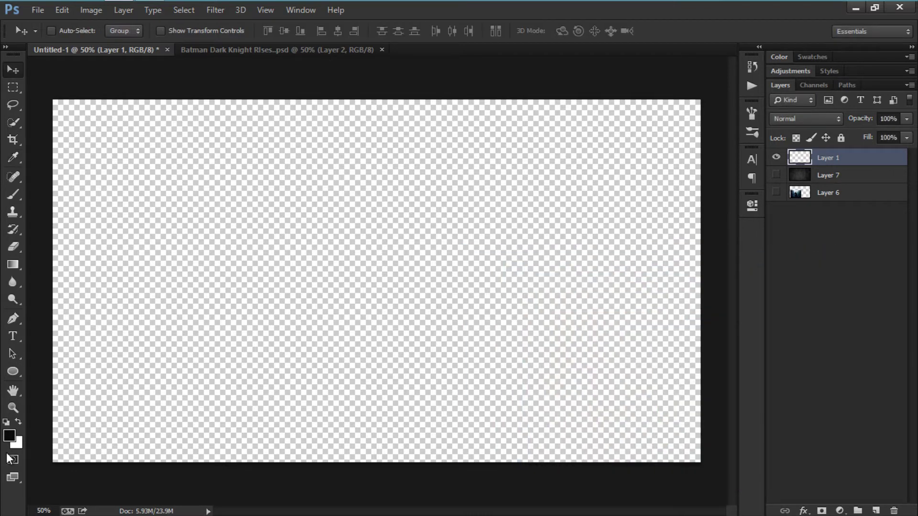
Set the background color to dark gray #3c3c3c
click(17, 443)
drag(484, 451, 460, 414)
double_click(723, 470)
click(727, 470)
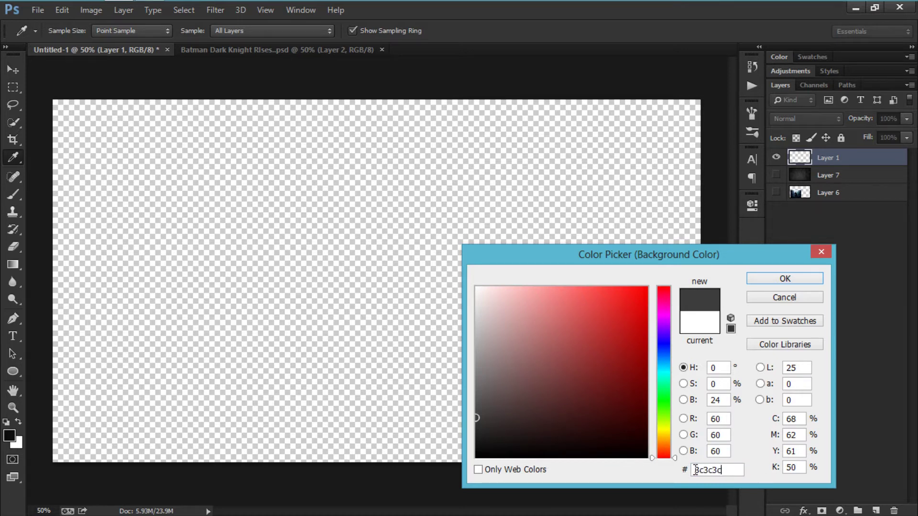
drag(716, 470, 729, 469)
click(804, 278)
key(v)
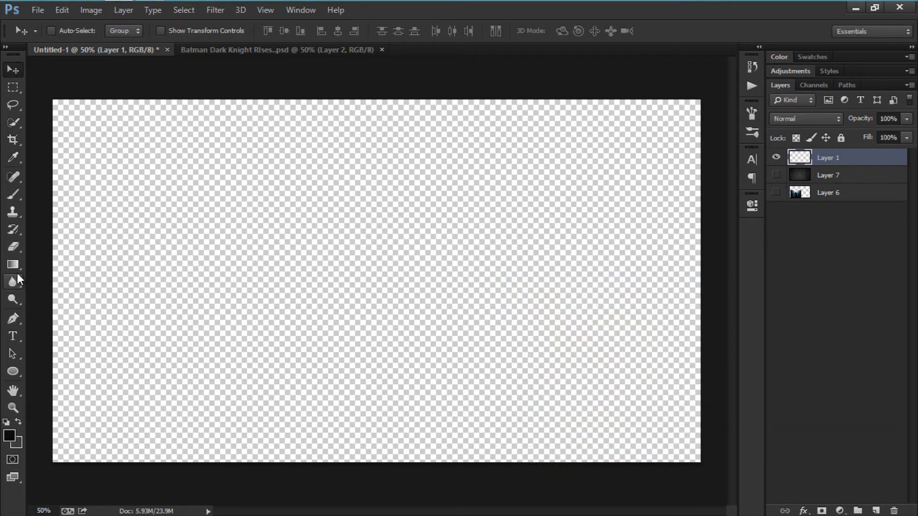
Fill Layer 1 with a linear foreground-to-background gradient running from the canvas's bottom edge up to its top edge
drag(18, 264, 62, 264)
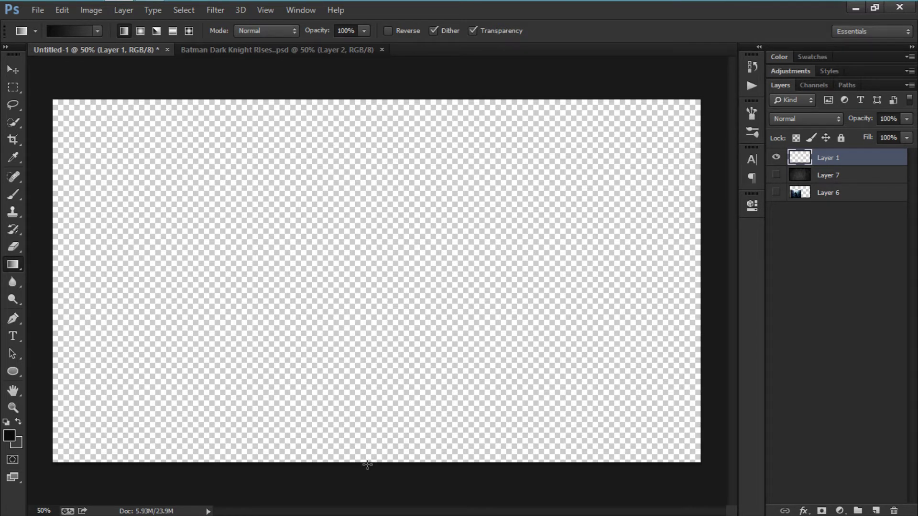
drag(367, 448, 392, 89)
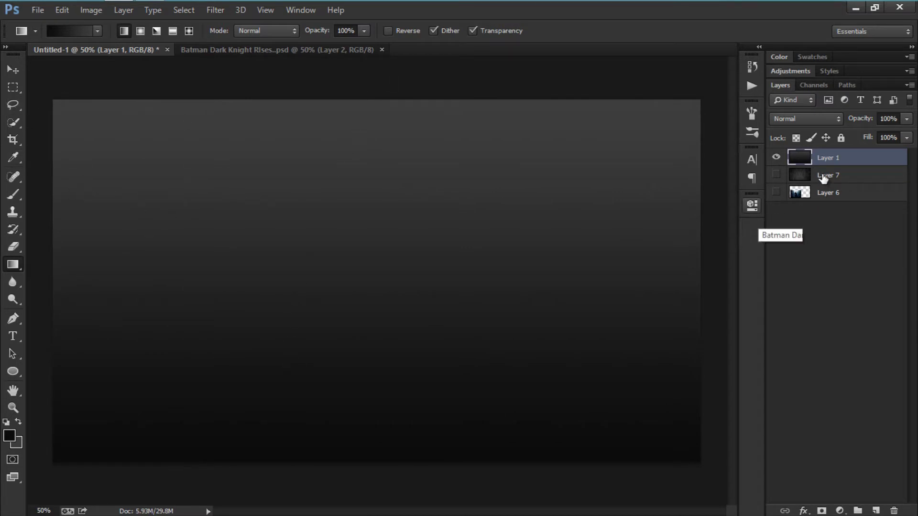
Show the brushed texture on Layer 7 and move it above the gradient on Layer 1
click(776, 175)
drag(829, 181, 837, 154)
click(777, 192)
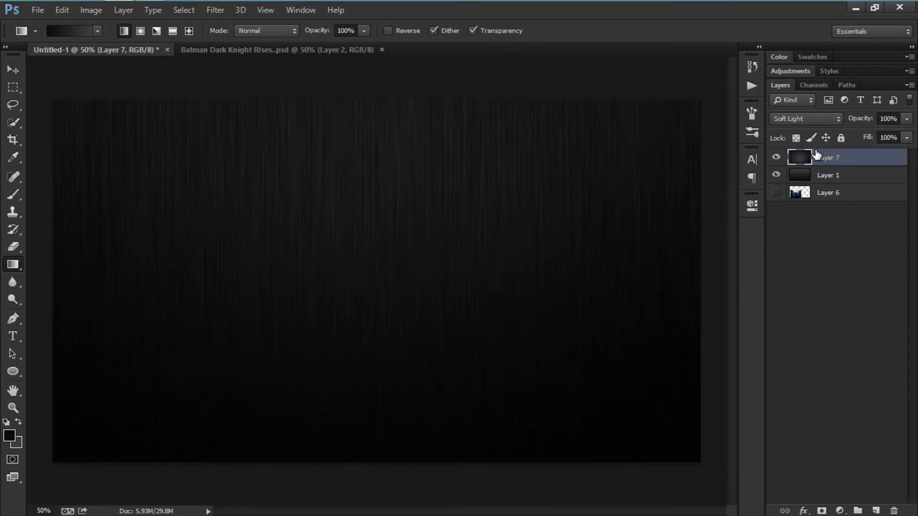
click(813, 119)
click(761, 124)
Compare the textured background with the finished Batman Dark Knight RIses..psd document, and return to Untitled-1
click(19, 72)
click(222, 51)
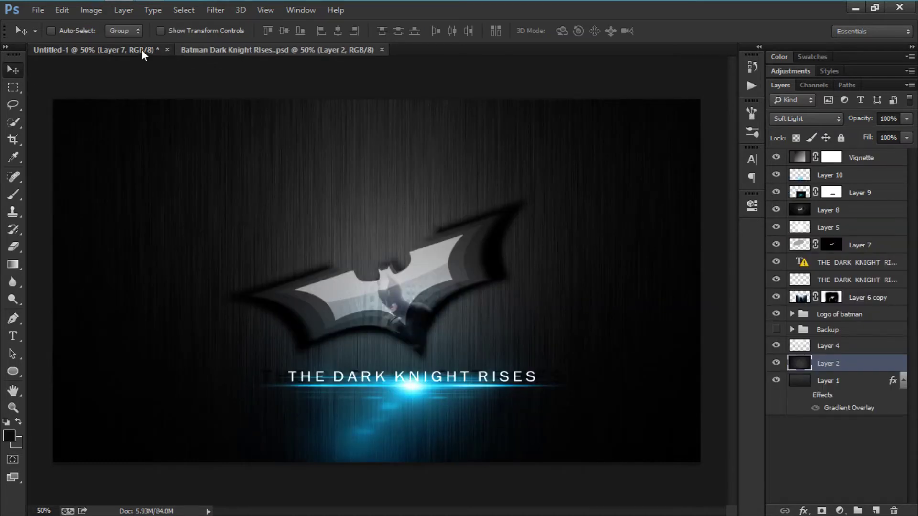
click(141, 49)
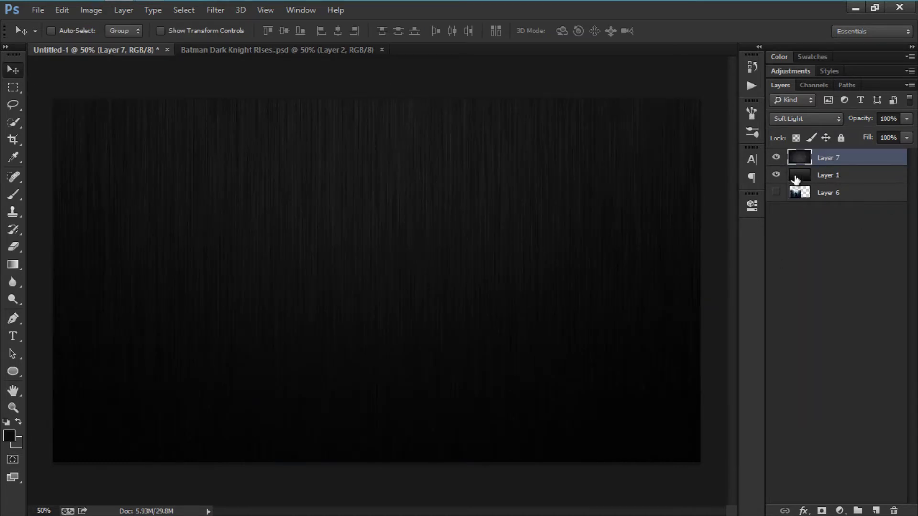
Add an empty layer above the texture and reset the foreground and background colors to default black and white
click(877, 511)
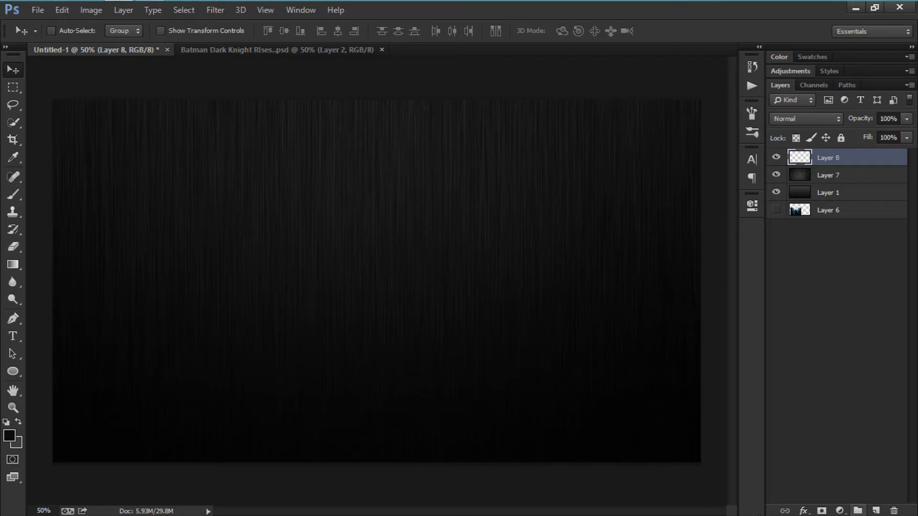
key(b)
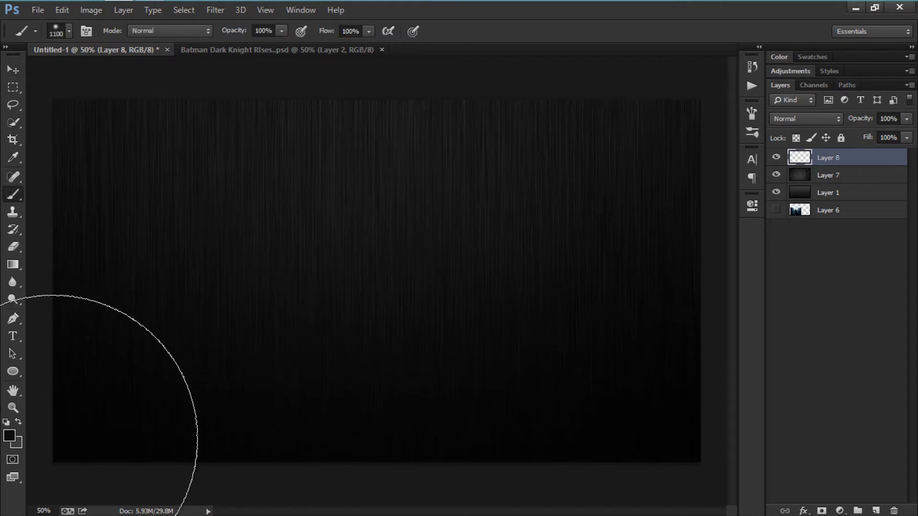
click(7, 423)
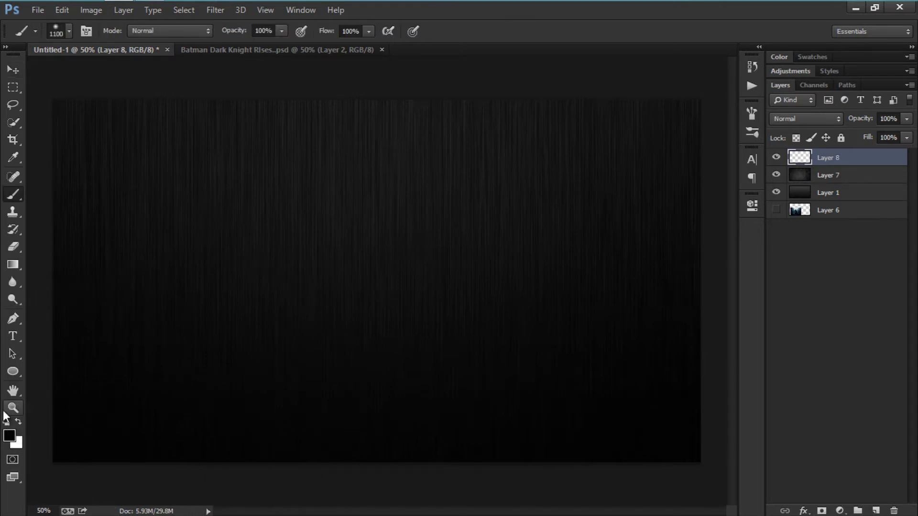
Append the Batman brush set to the current brushes and select the 468 px bat logo brush
right_click(258, 271)
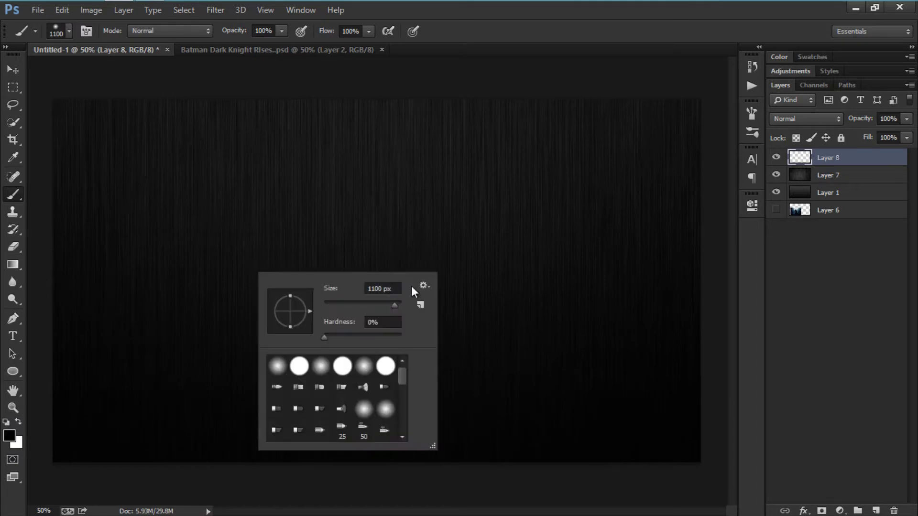
click(424, 287)
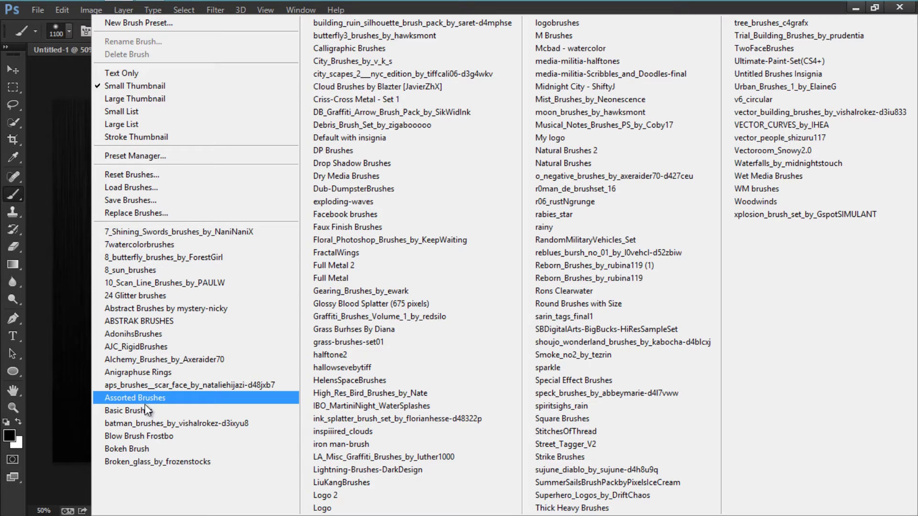
click(146, 423)
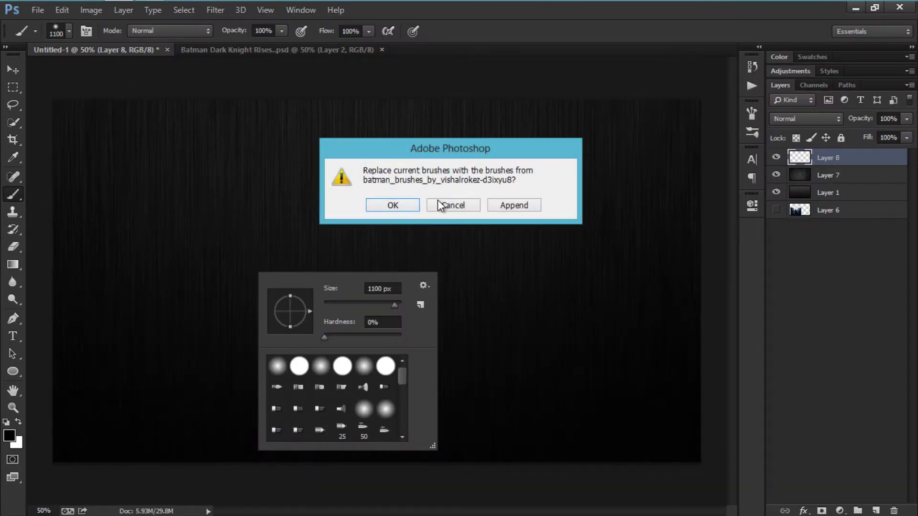
click(523, 207)
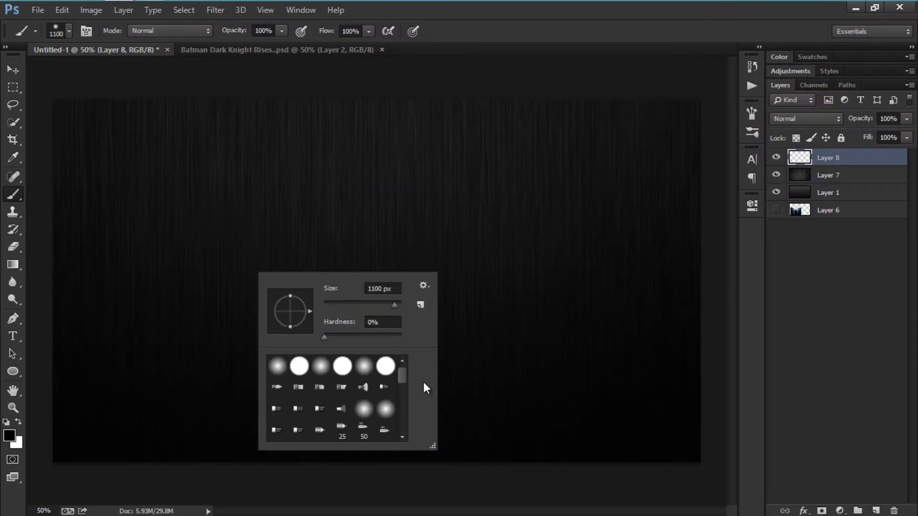
scroll(400, 409, down, 10)
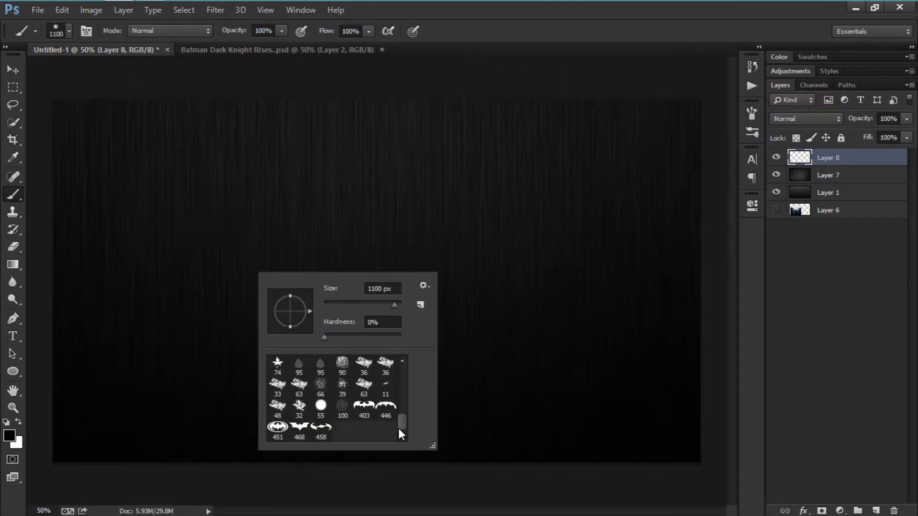
click(300, 441)
click(300, 441)
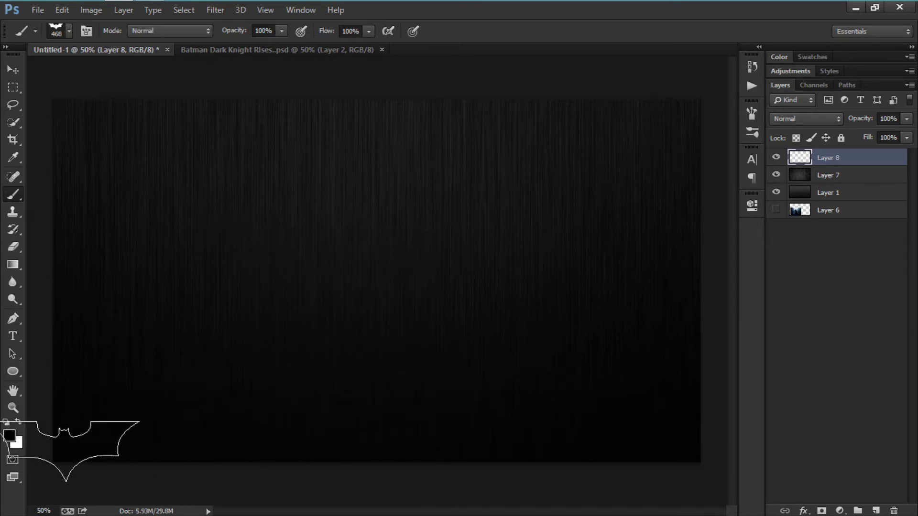
Paint one white glow near the canvas center on Layer 8 with a soft round brush enlarged to 1200 px
click(11, 440)
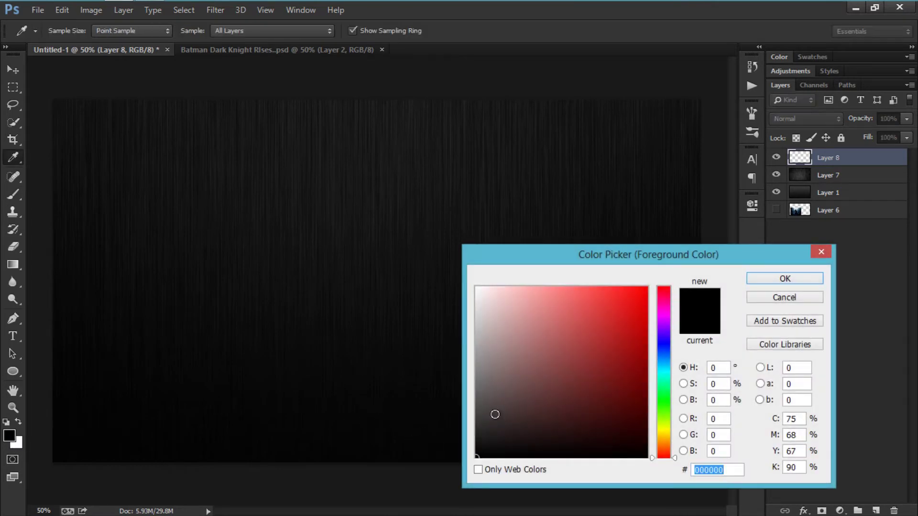
key(Return)
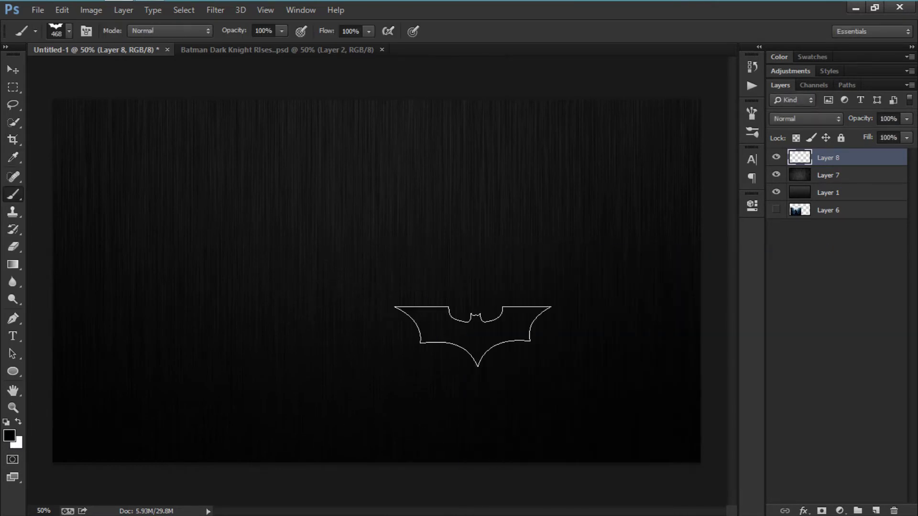
right_click(199, 327)
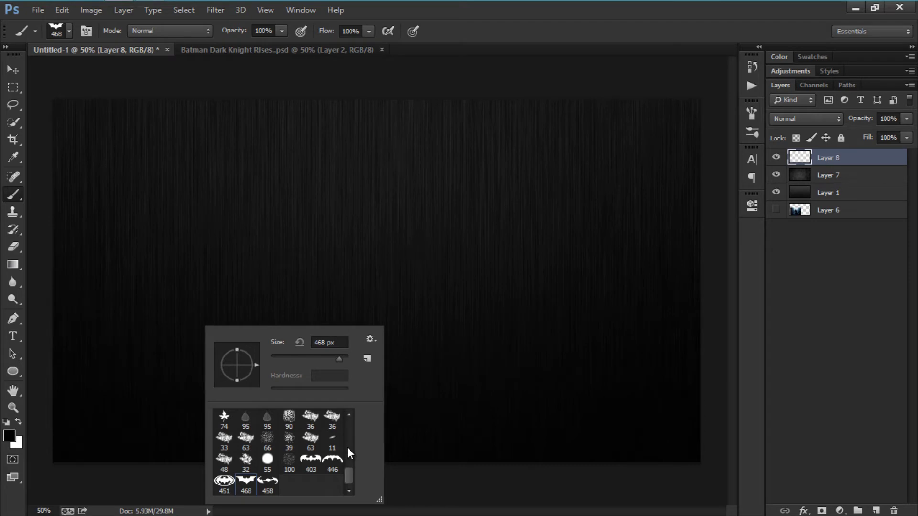
scroll(348, 458, up, 5)
double_click(224, 418)
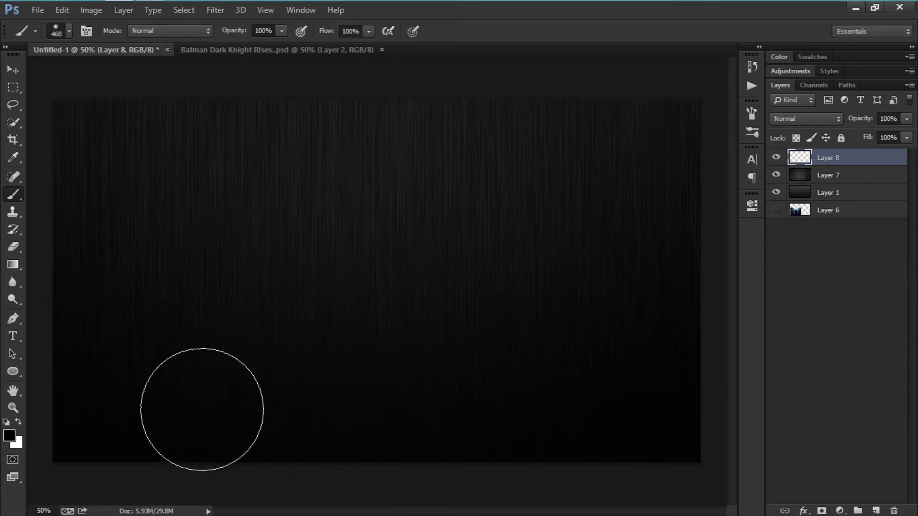
key(x)
key(bracketright)
key(bracketright)
key(bracketright)
key(bracketright)
key(bracketright)
key(bracketright)
key(bracketright)
key(bracketright)
click(371, 281)
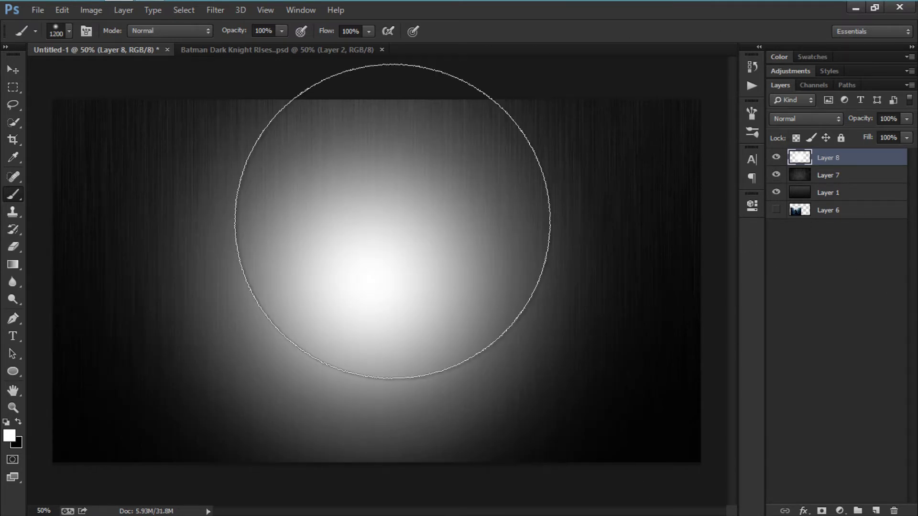
Set the blend mode of the white glow layer to Soft Light
click(814, 118)
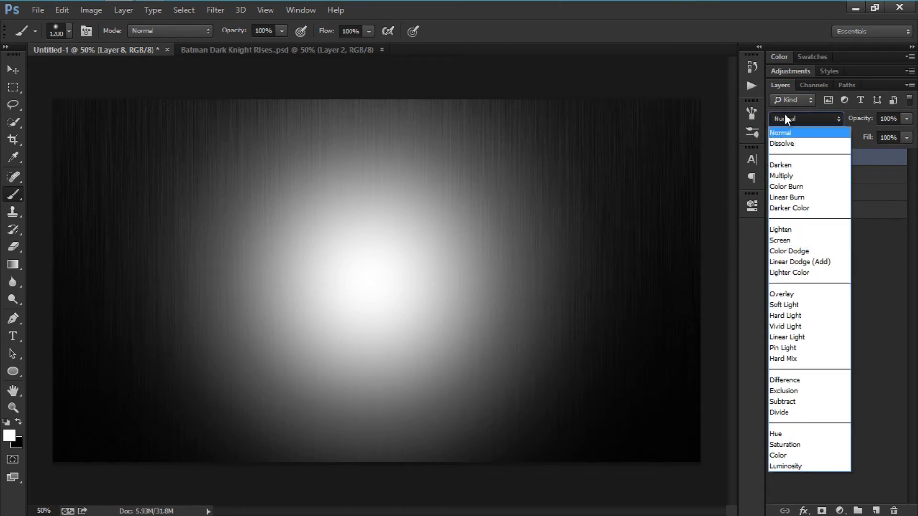
key(Escape)
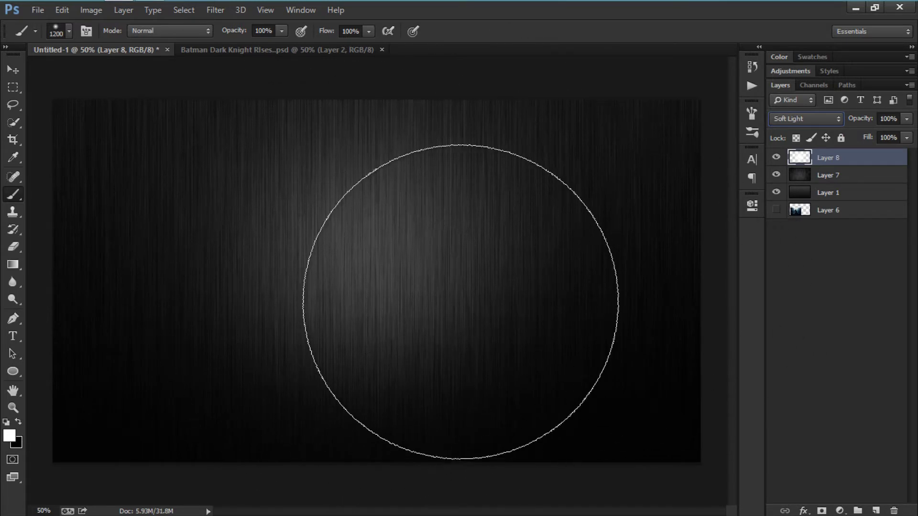
click(9, 71)
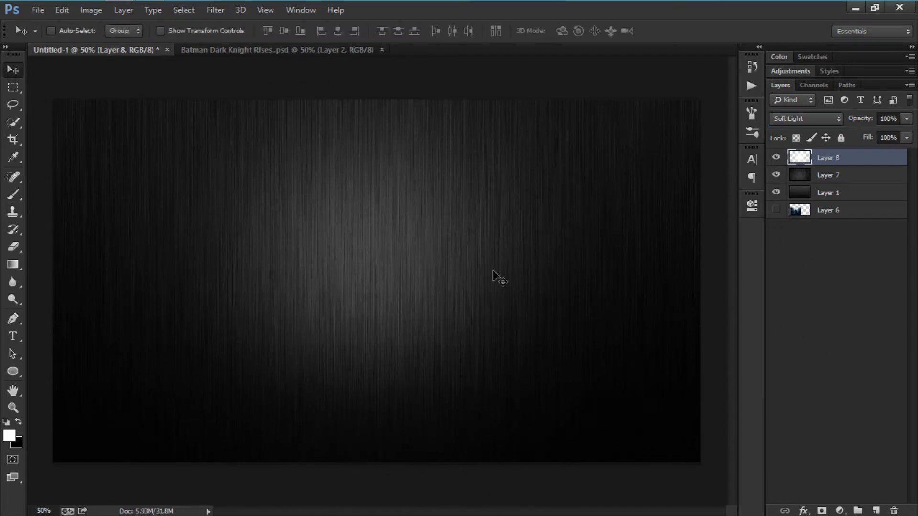
Add a new layer above the glow and select the 468 px bat logo brush for painting
click(876, 511)
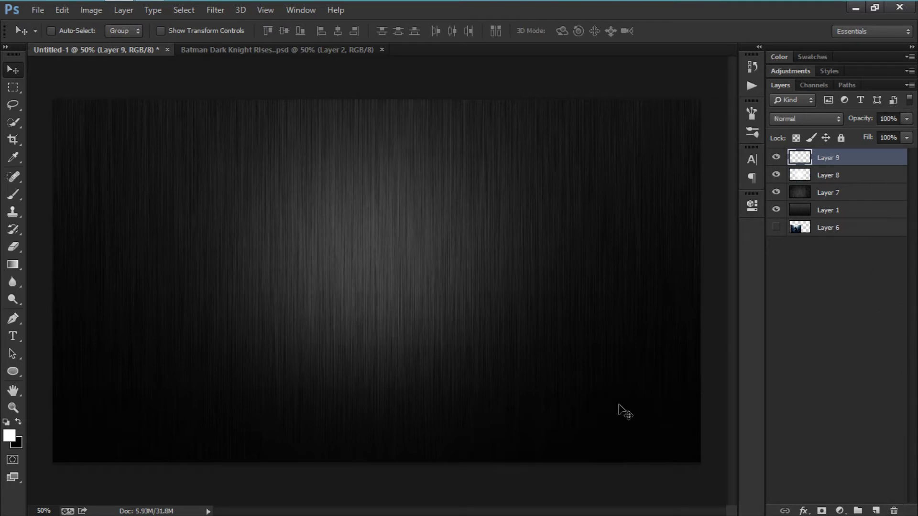
key(b)
right_click(442, 286)
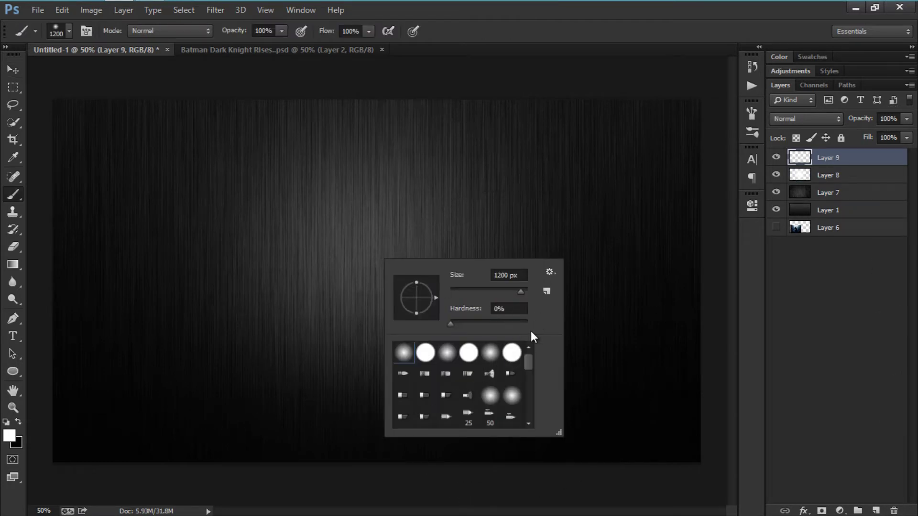
scroll(526, 377, down, 6)
double_click(424, 420)
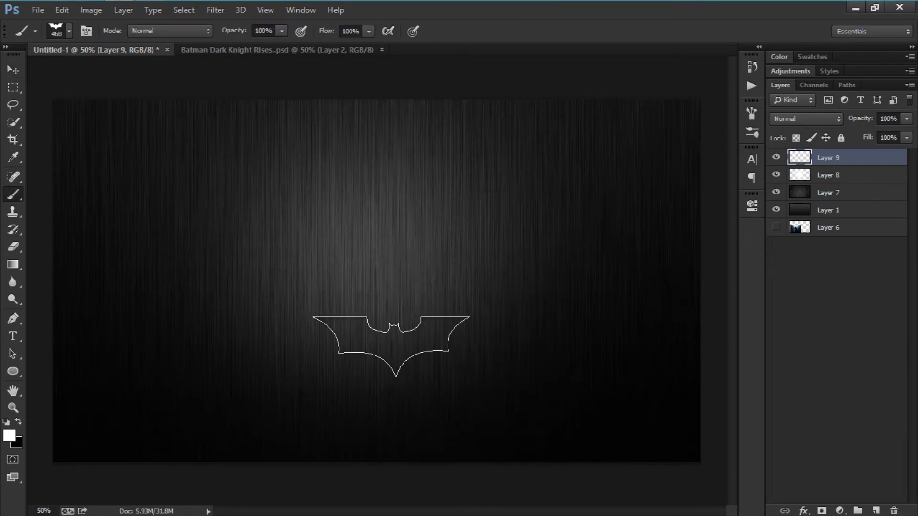
Enlarge the bat logo brush to 900 px
key(bracketright)
key(bracketright)
key(bracketright)
key(bracketright)
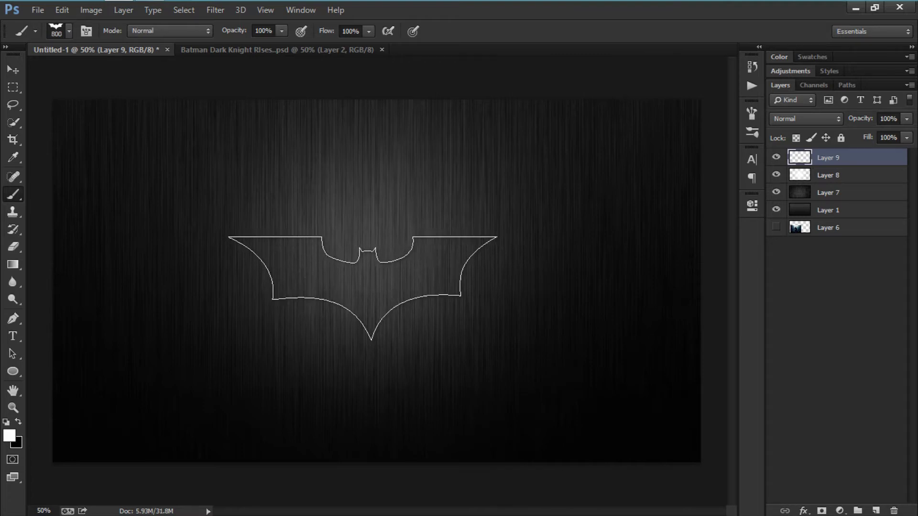
key(bracketright)
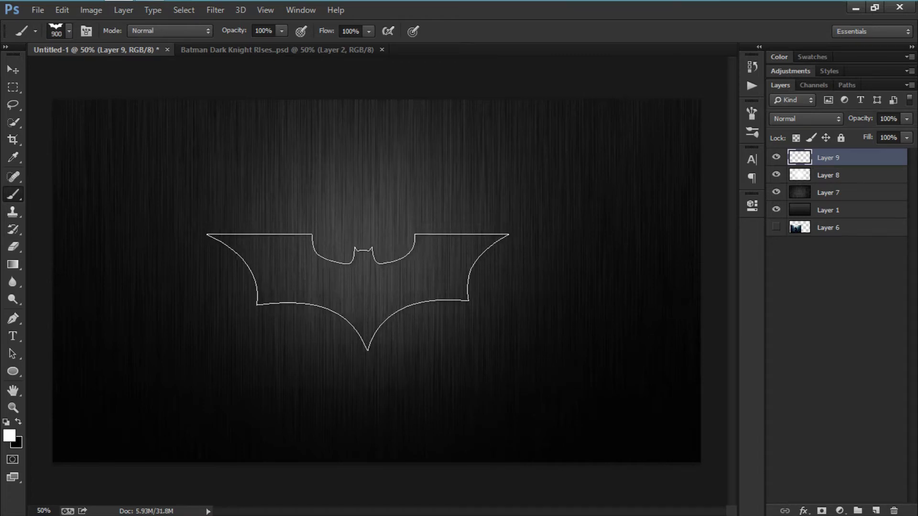
right_click(359, 287)
key(Escape)
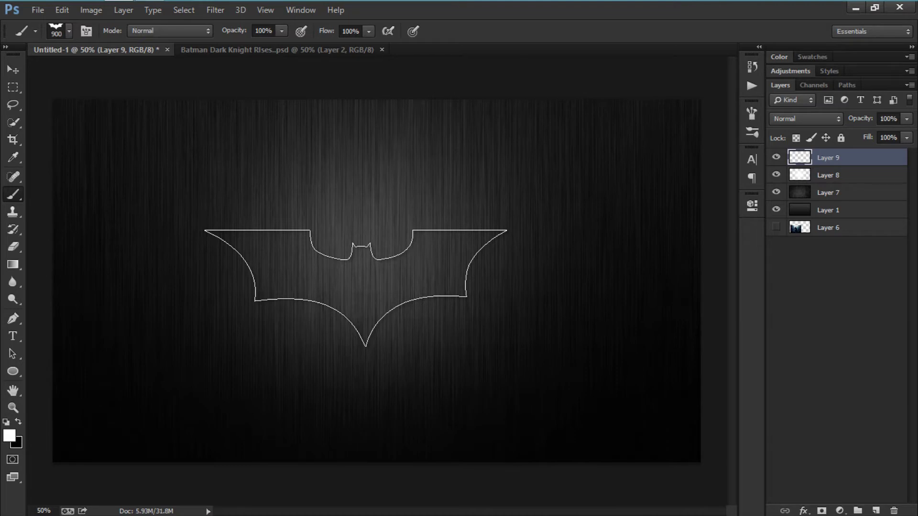
right_click(358, 288)
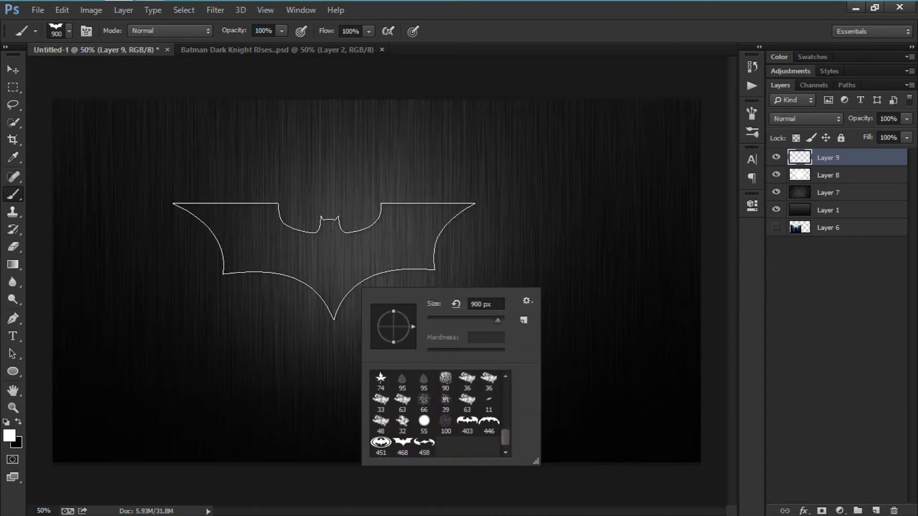
key(Escape)
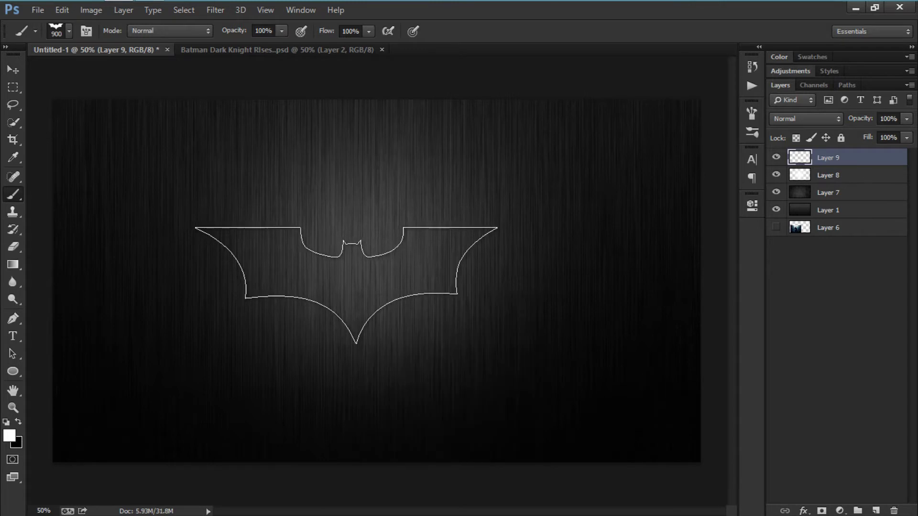
Stamp the bat logo in black rather than white near the canvas center, and nudge it slightly to the right
click(351, 286)
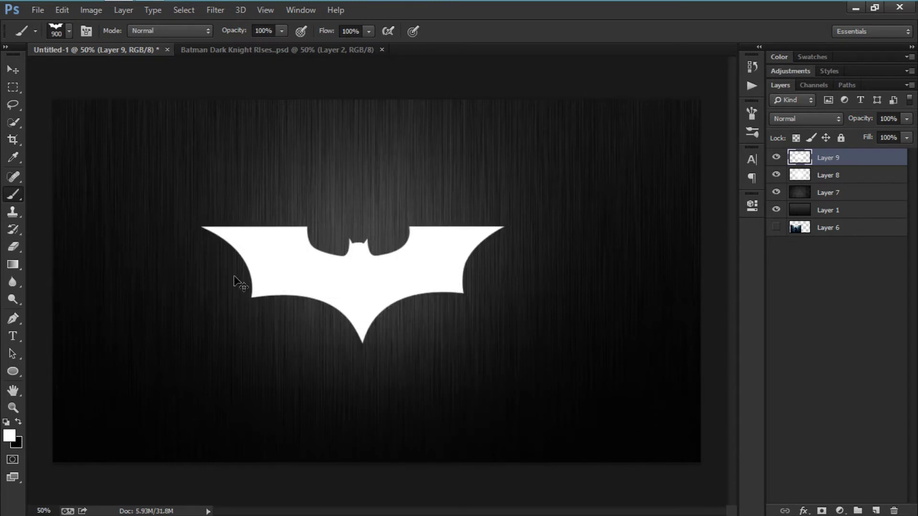
key(ctrl+z)
key(x)
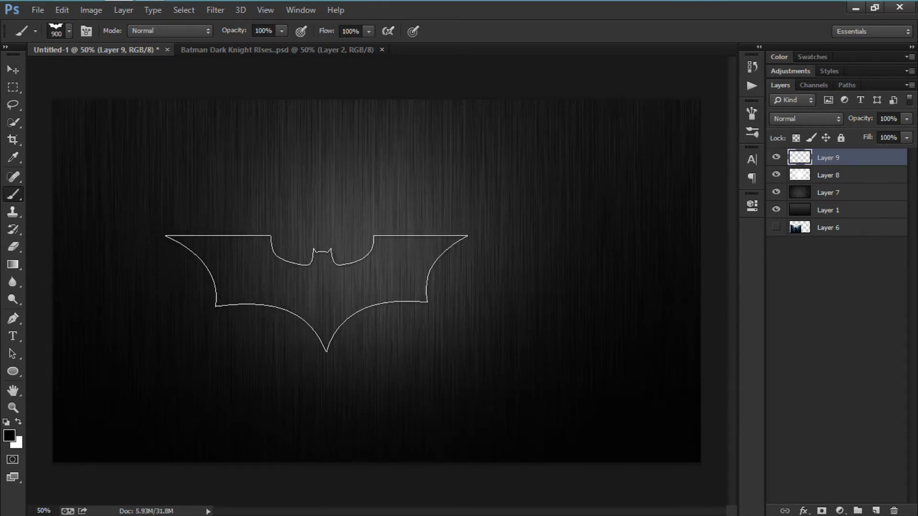
click(345, 296)
click(19, 74)
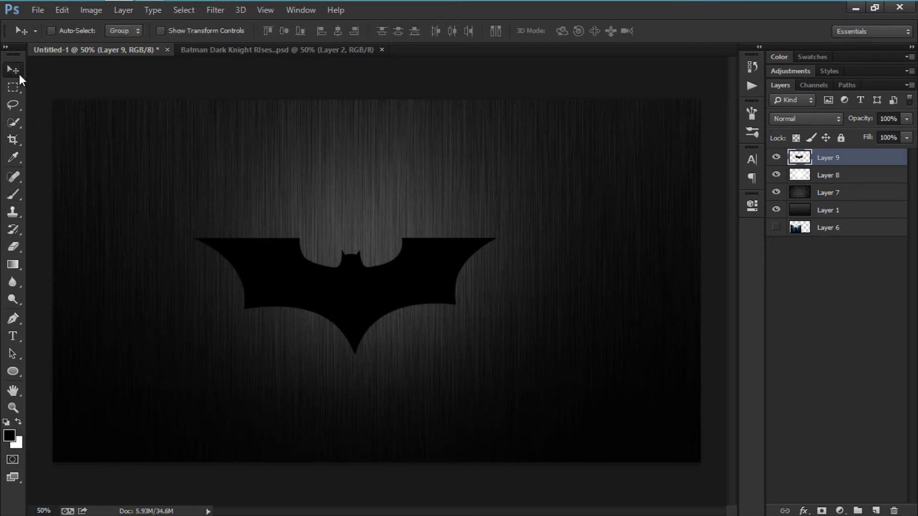
mouse_move(367, 287)
mouse_down()
mouse_move(393, 289)
mouse_move(374, 288)
mouse_up()
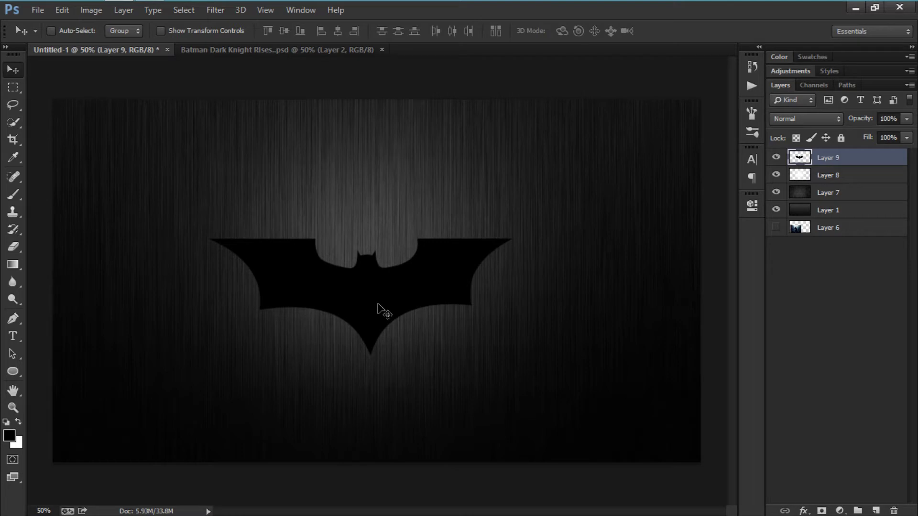
Duplicate the bat logo layer four times, check the copies' visibility, and select the original Layer 9
key(ctrl+j)
key(ctrl+j)
key(ctrl+j)
key(ctrl+j)
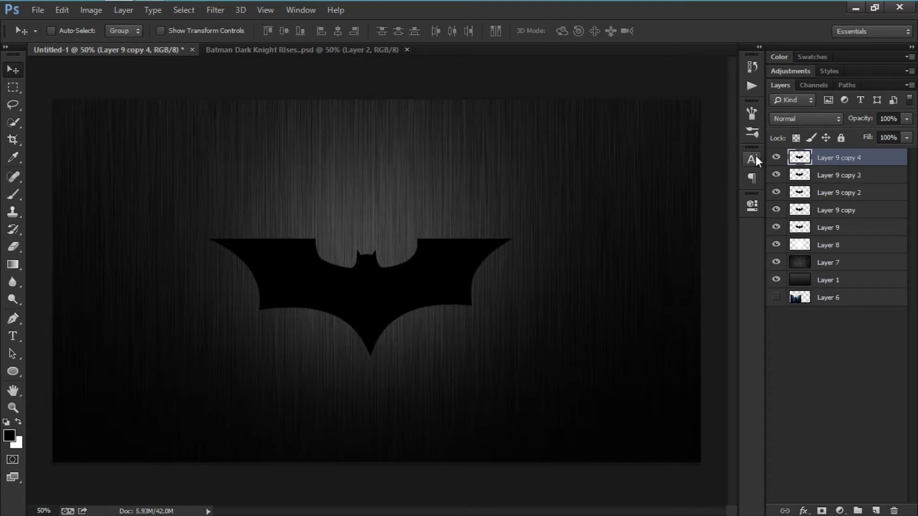
drag(776, 230, 777, 160)
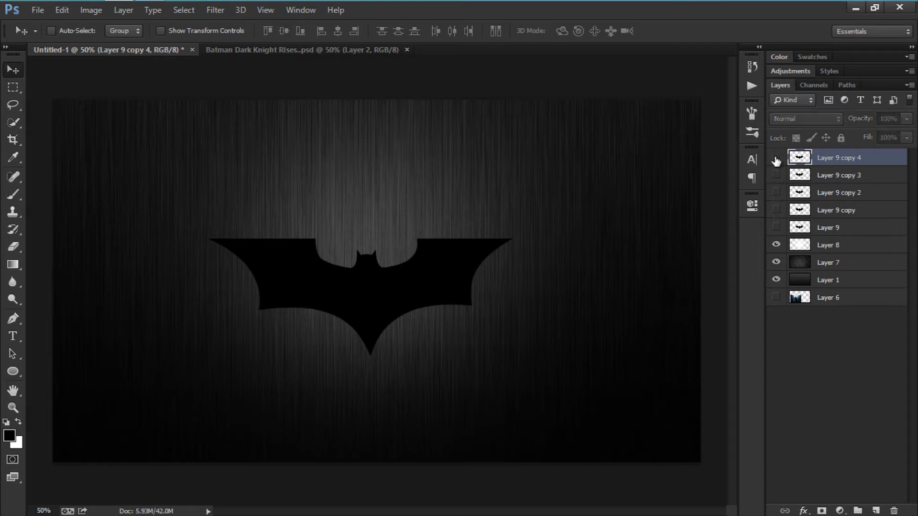
click(813, 227)
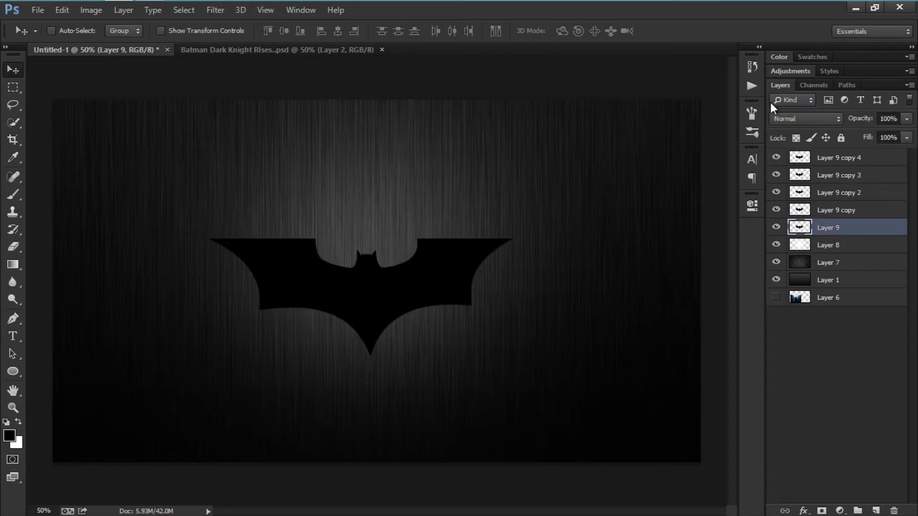
Rotate all five bat logo layers together by about -15.6 degrees so the right wing tilts upward
shift+click(805, 160)
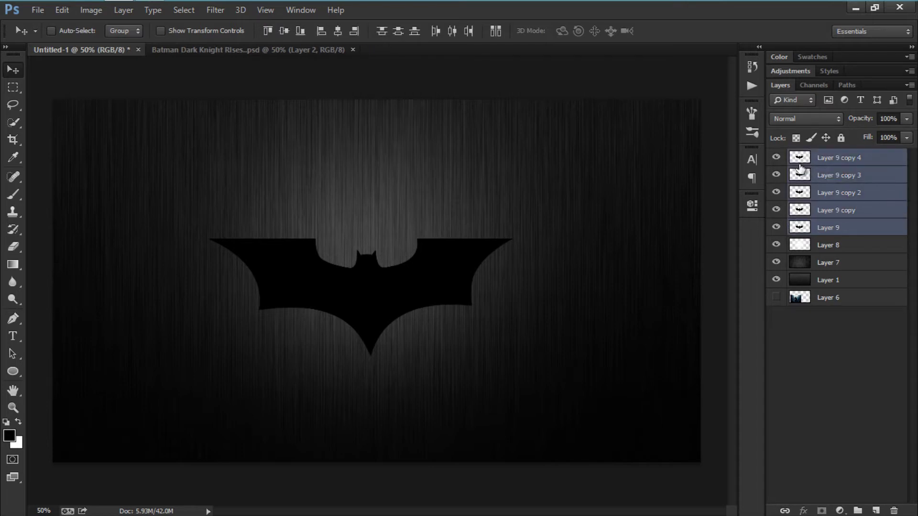
key(ctrl+t)
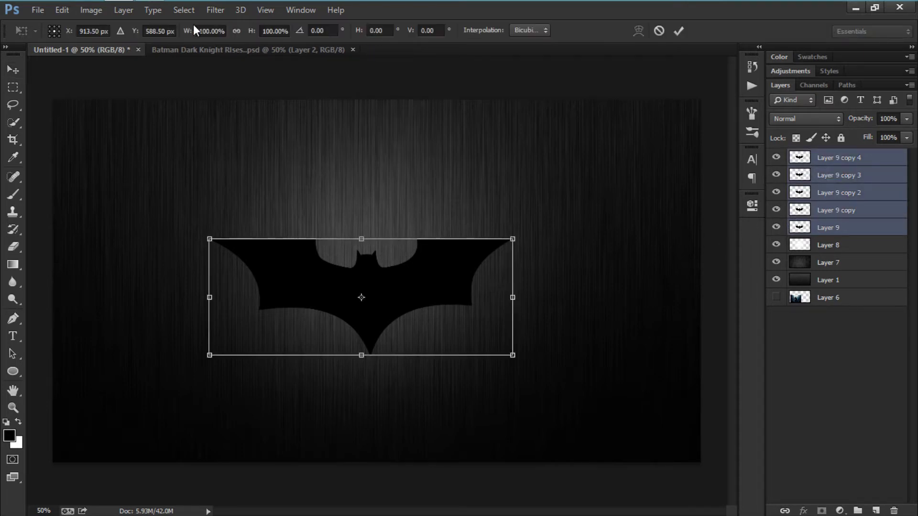
drag(546, 380, 543, 320)
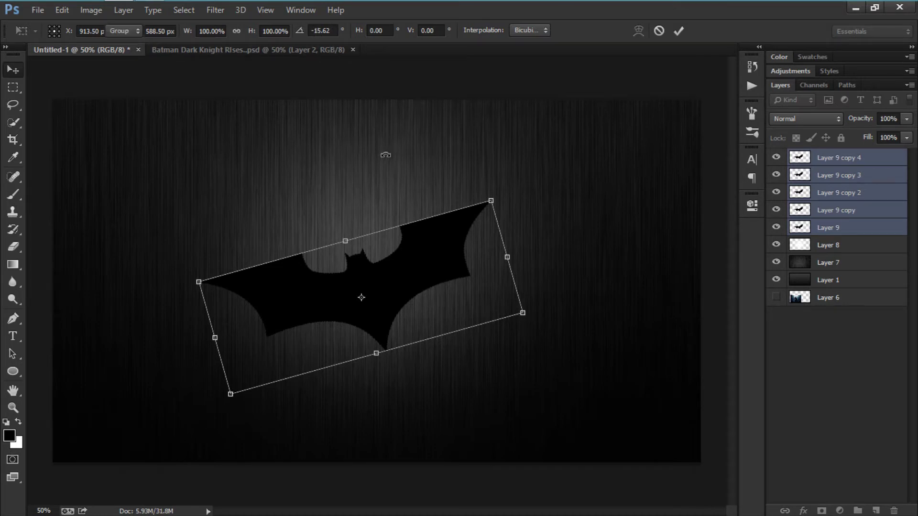
key(Return)
key(ctrl+0)
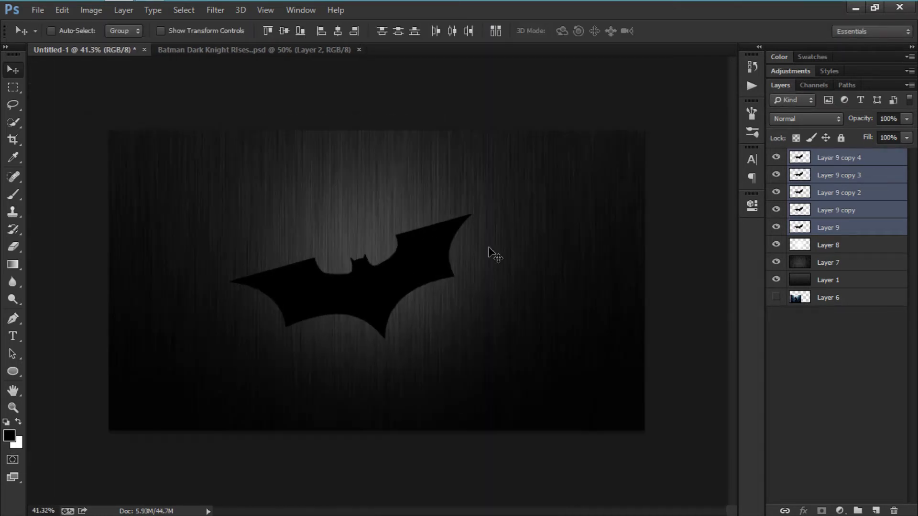
Group the five bat logo layers and name the group Batman Logo
key(ctrl+g)
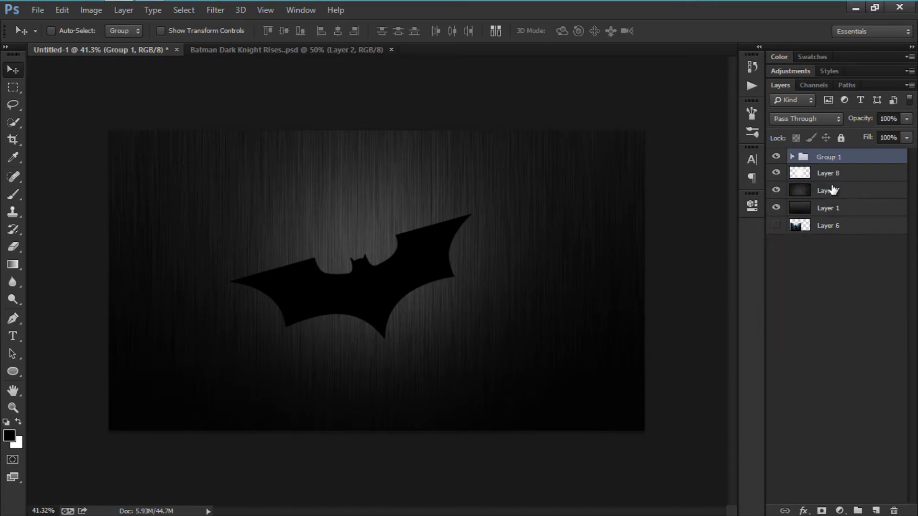
double_click(814, 162)
text(Batman Log)
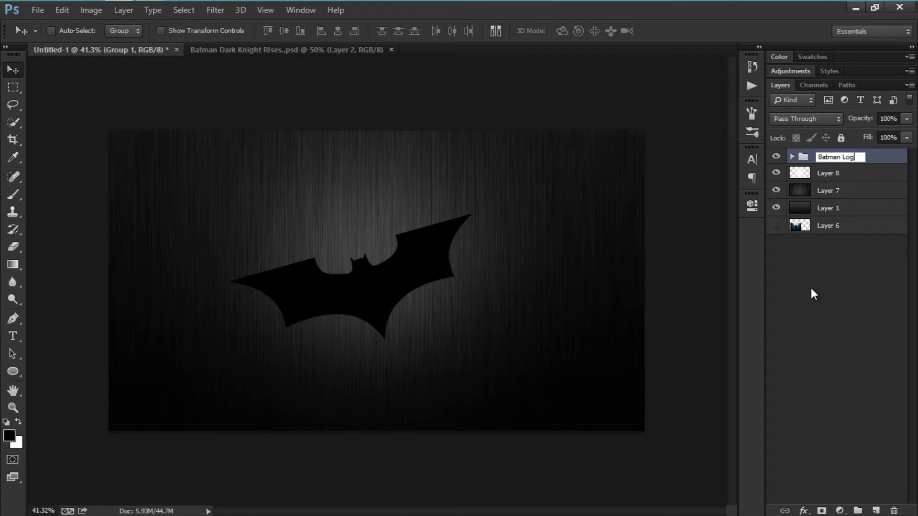
text(o)
key(Return)
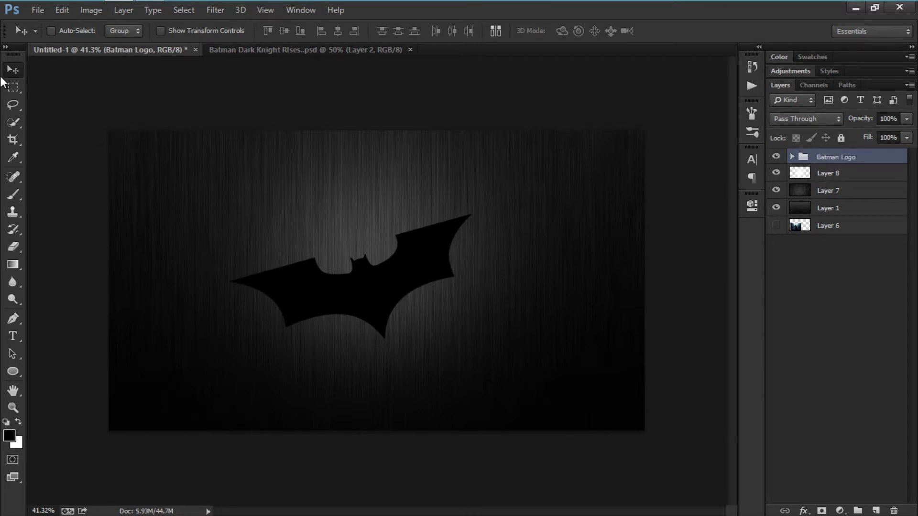
Center the Batman Logo group vertically and horizontally on the full canvas, and clear the selection
key(ctrl+plus)
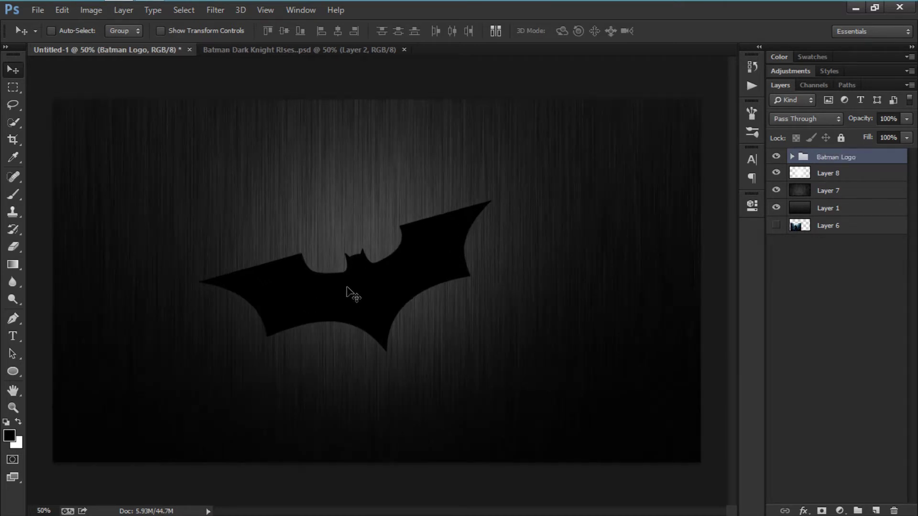
scroll(351, 292, down, 1)
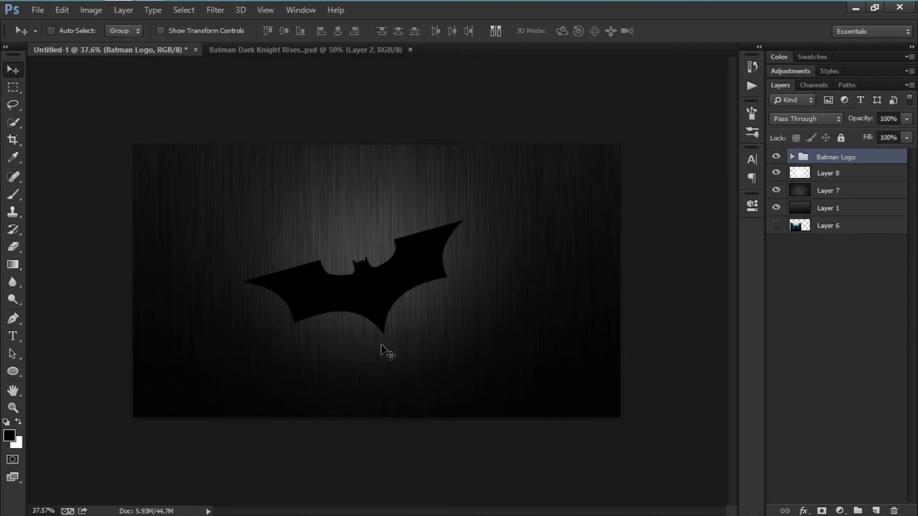
key(ctrl+a)
click(289, 33)
click(337, 31)
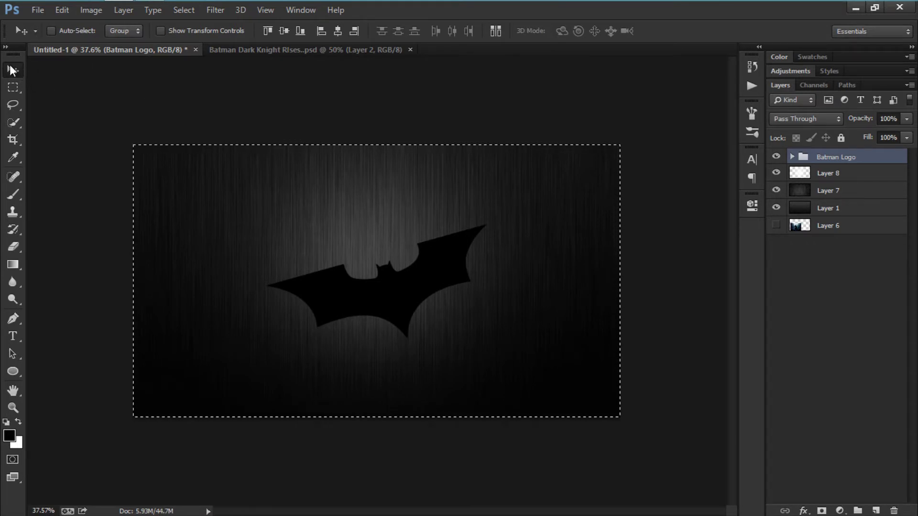
key(ctrl+d)
key(ctrl+plus)
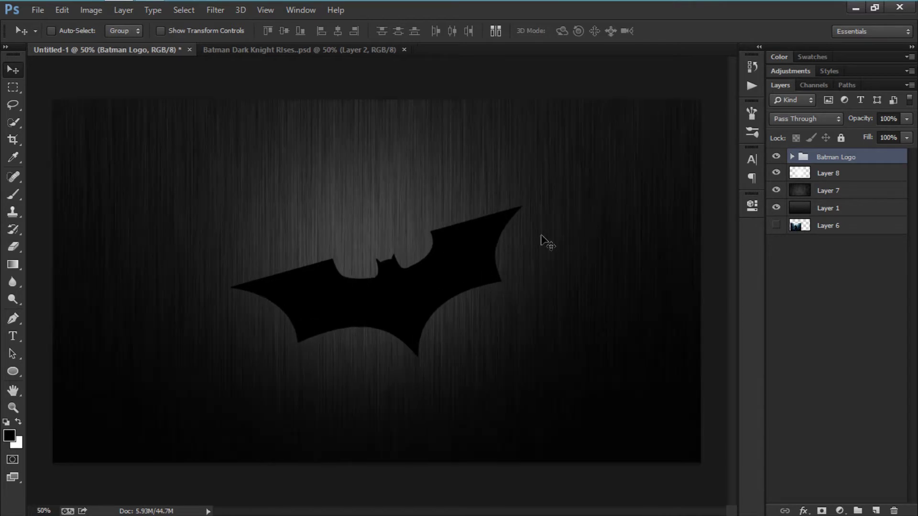
Expand the Batman Logo group, hide the four bat copies, and select the original Layer 9
click(792, 157)
drag(778, 174, 781, 228)
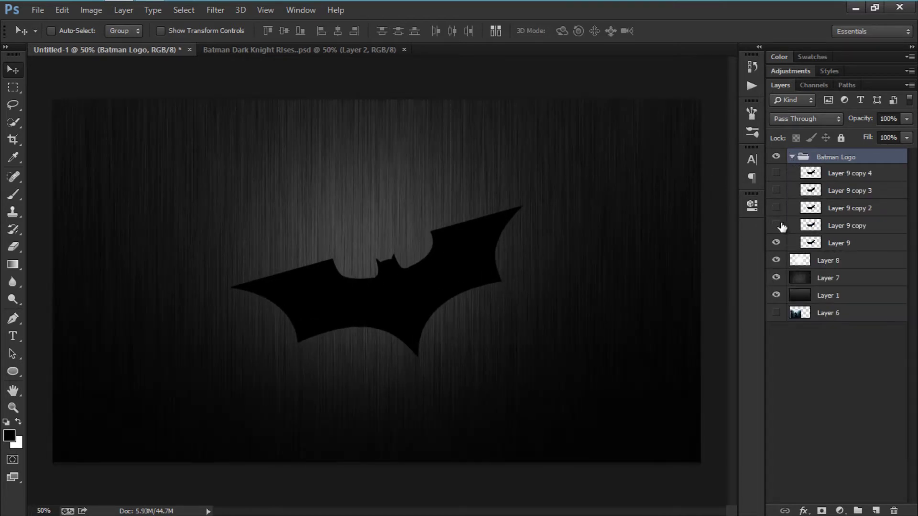
click(843, 242)
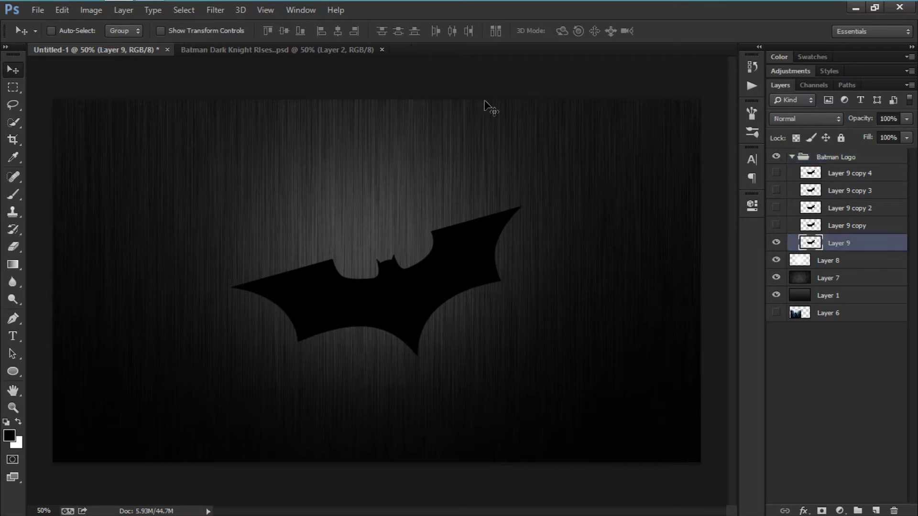
Try a Motion Blur with a 0° angle and 15 px distance on Layer 9, and undo it
click(211, 12)
mouse_move(282, 160)
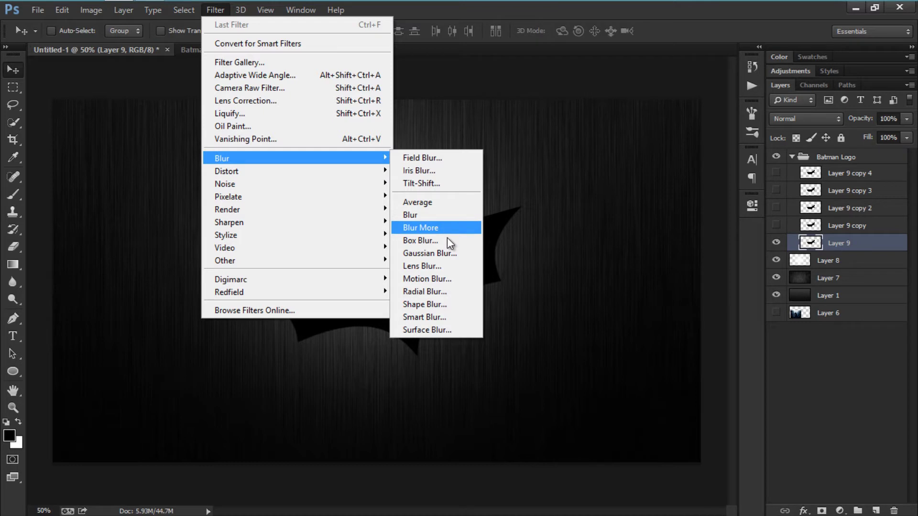
click(444, 282)
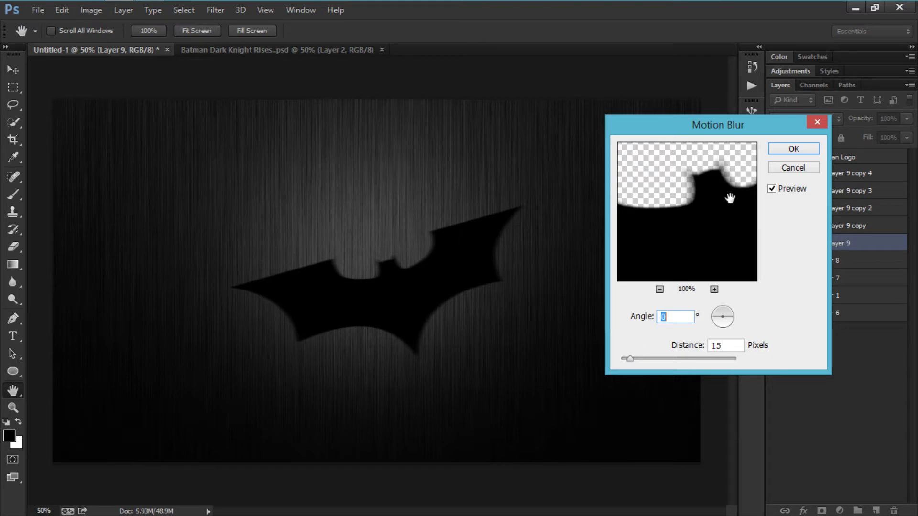
click(775, 152)
scroll(486, 242, up, 3)
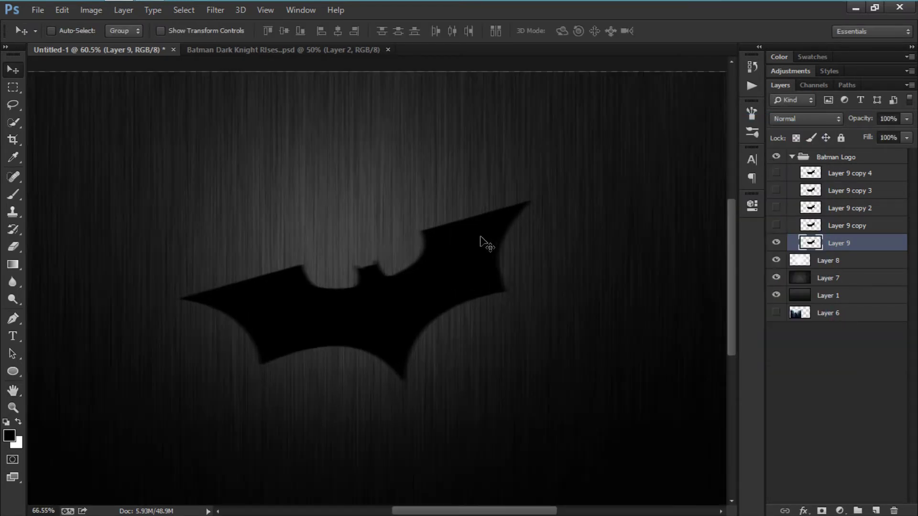
scroll(483, 277, down, 3)
key(alt+bracketright)
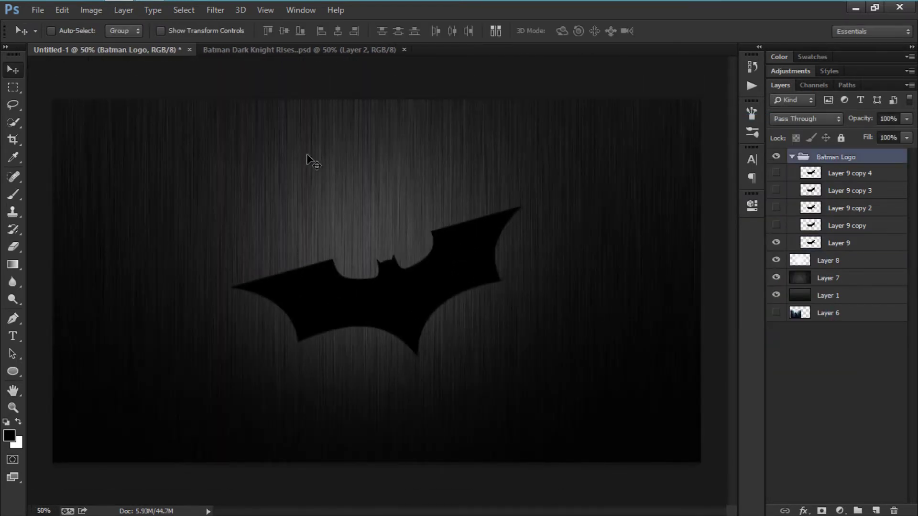
key(alt+bracketleft)
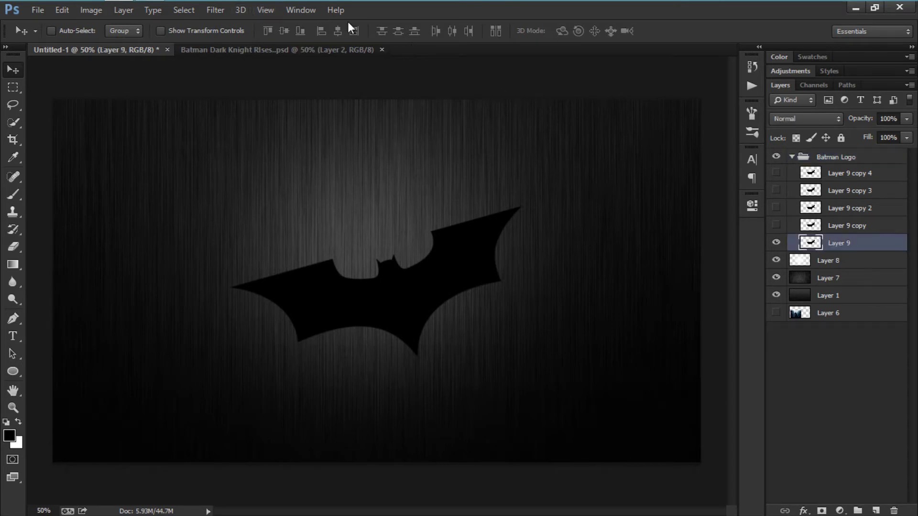
Apply a Motion Blur with a 0° angle and 48 px distance to Layer 9, and show Layer 9 copy
click(218, 14)
mouse_move(249, 159)
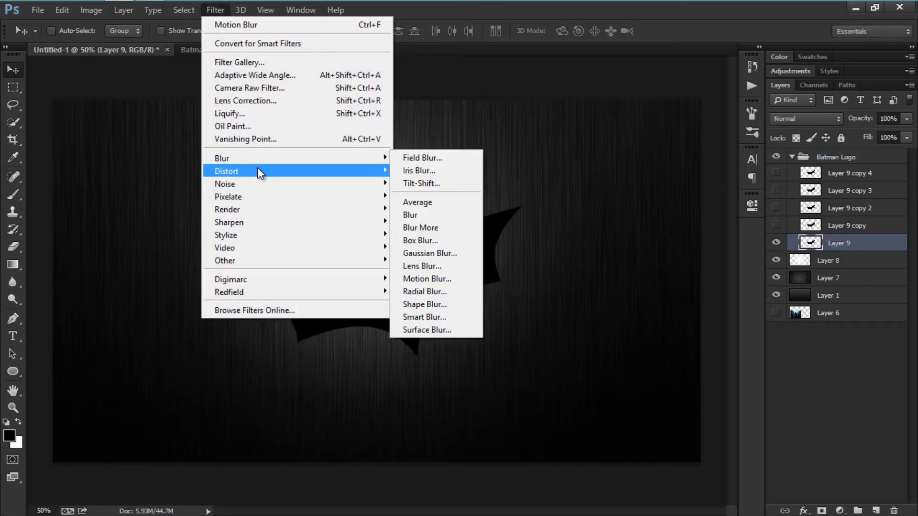
click(423, 278)
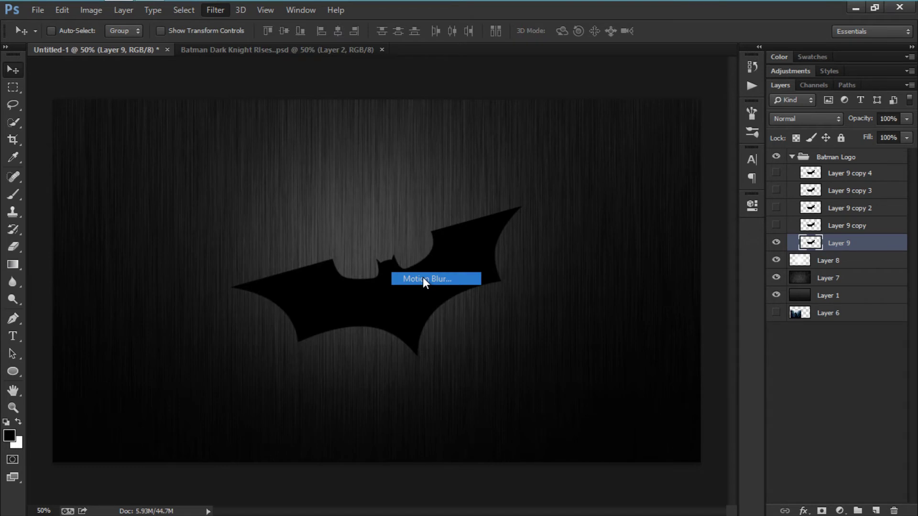
drag(650, 357, 651, 358)
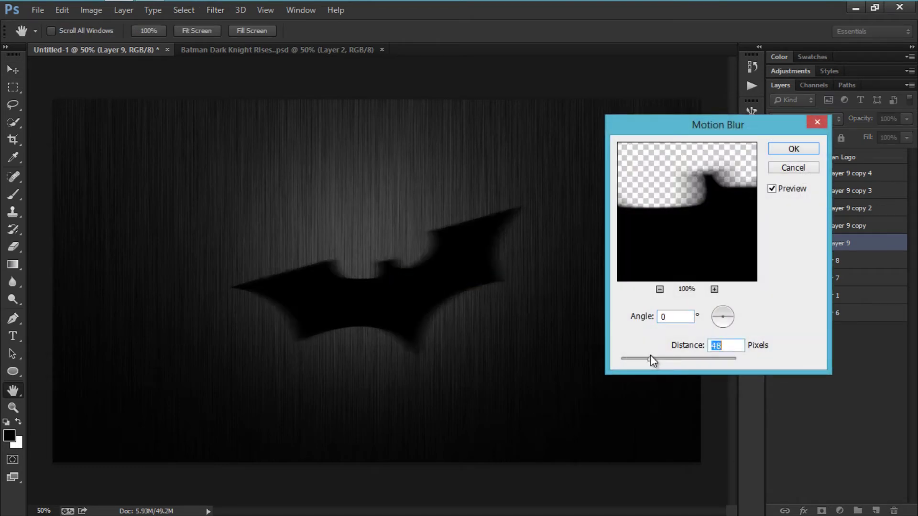
click(794, 146)
click(776, 227)
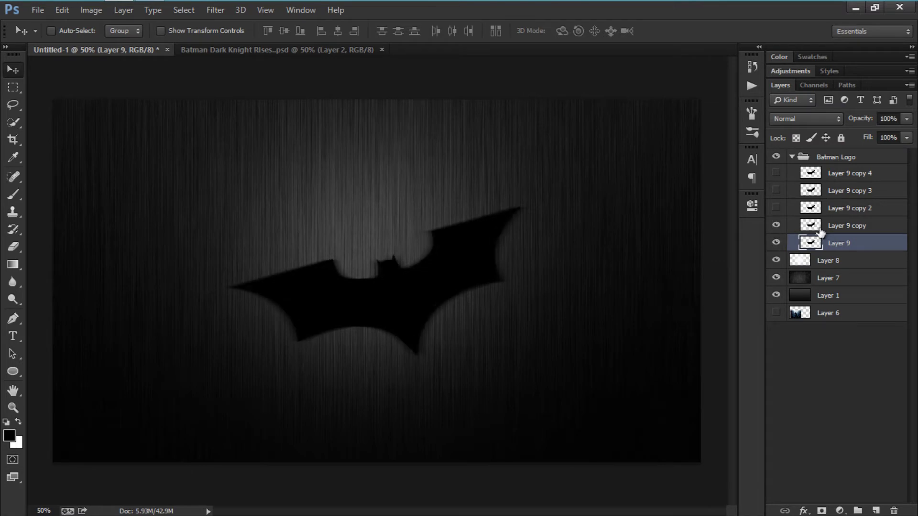
Try scaling Layer 9 copy down to about 82% around its center, and undo the transform
click(819, 231)
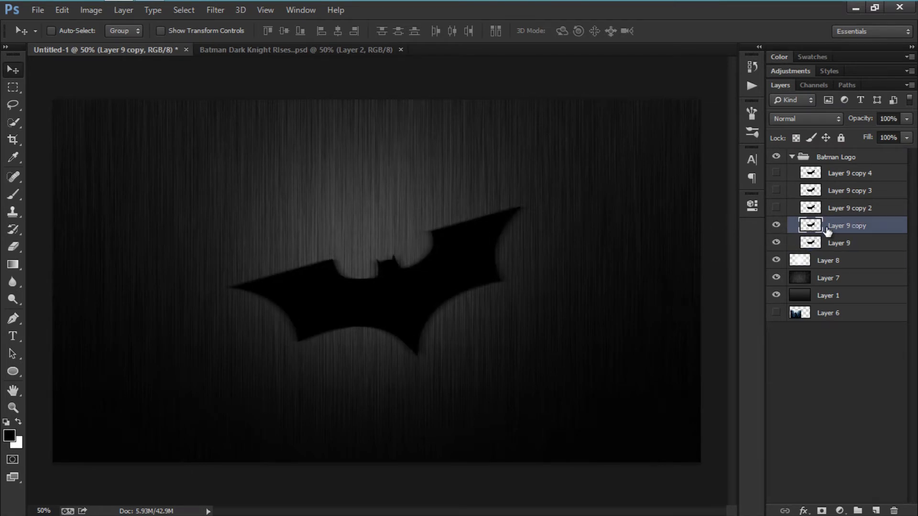
key(ctrl+t)
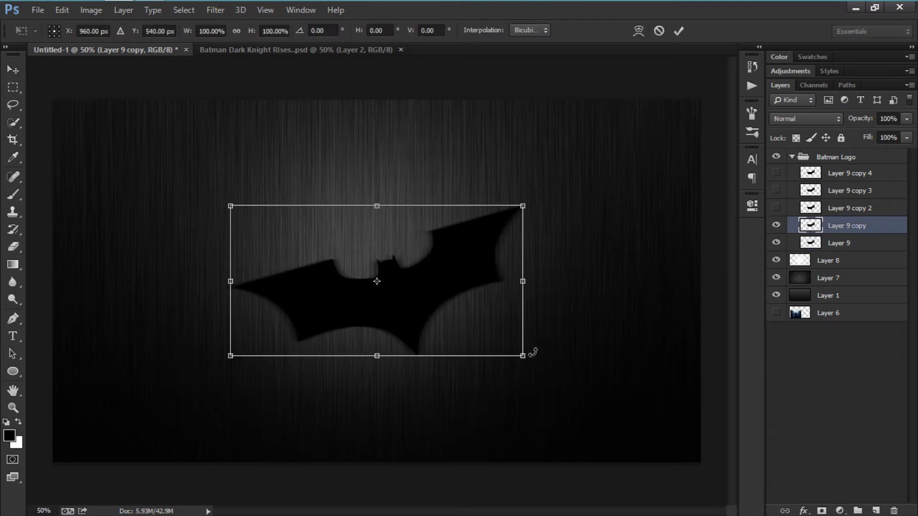
drag(522, 357, 498, 343)
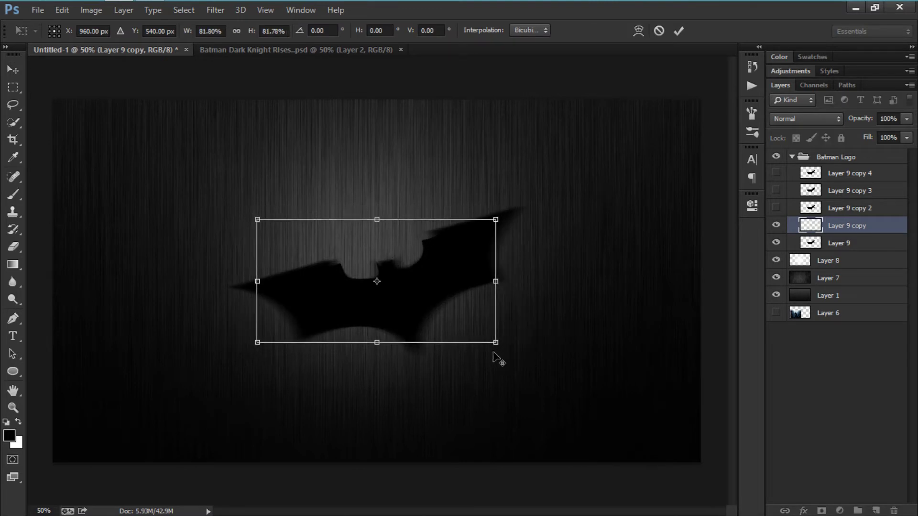
key(Return)
key(ctrl+z)
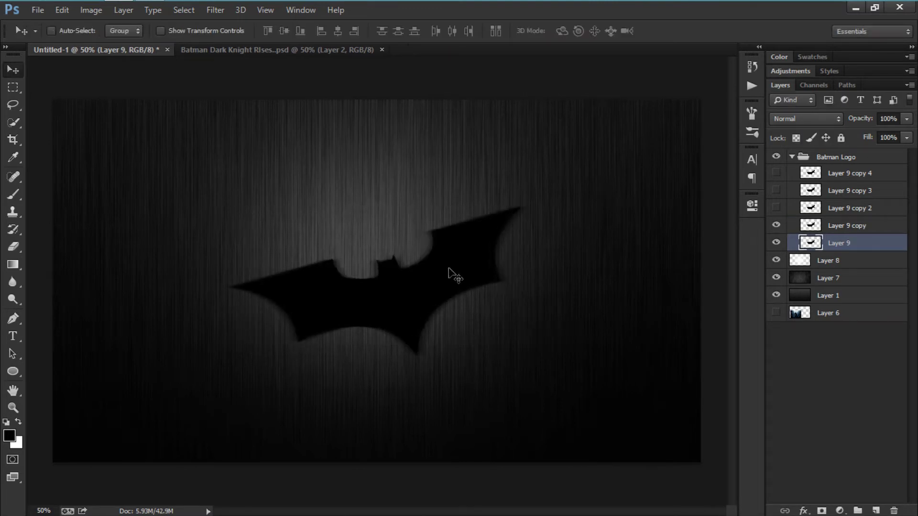
Select the bat shape on Layer 9 copy, fill it with dark gray 191919, and clear the selection
click(821, 233)
drag(823, 236, 816, 234)
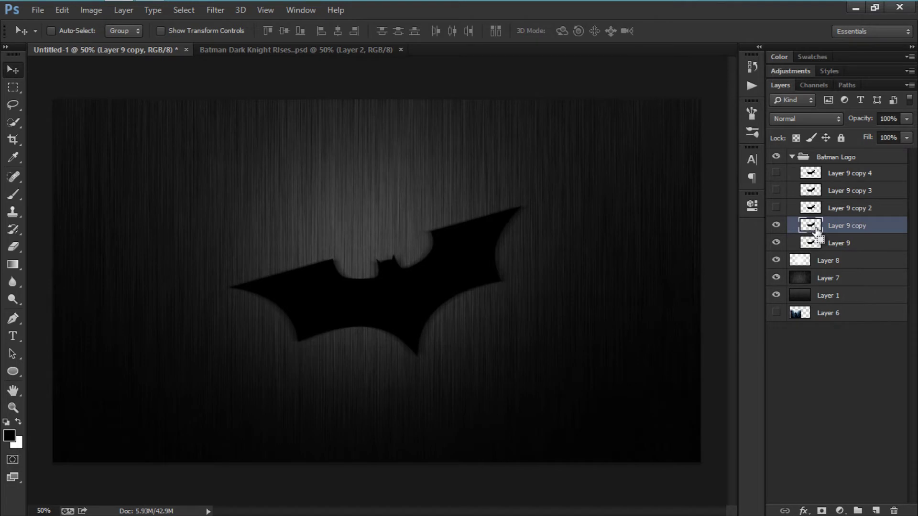
ctrl+click(810, 225)
click(9, 435)
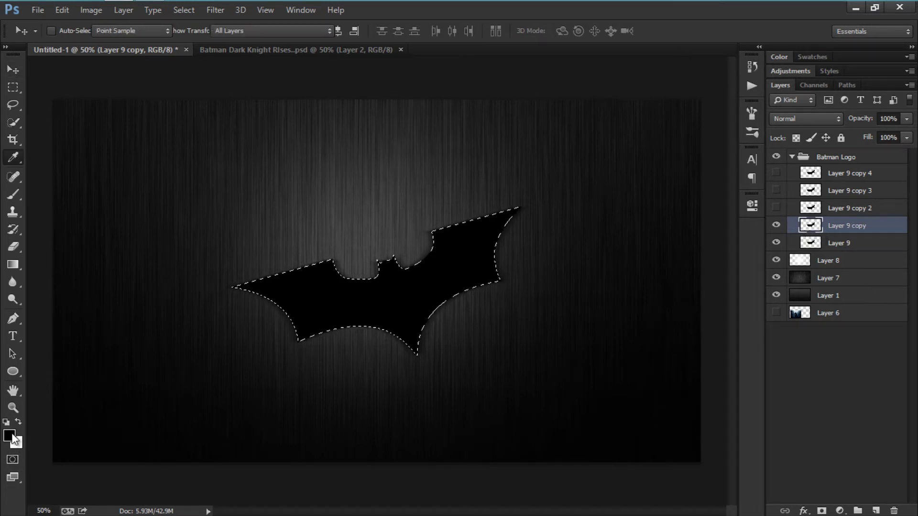
drag(478, 446, 468, 441)
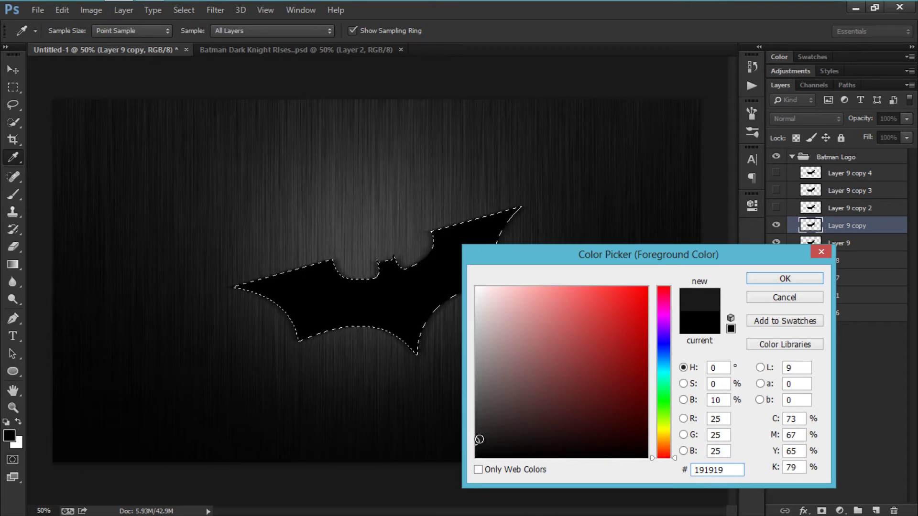
click(724, 468)
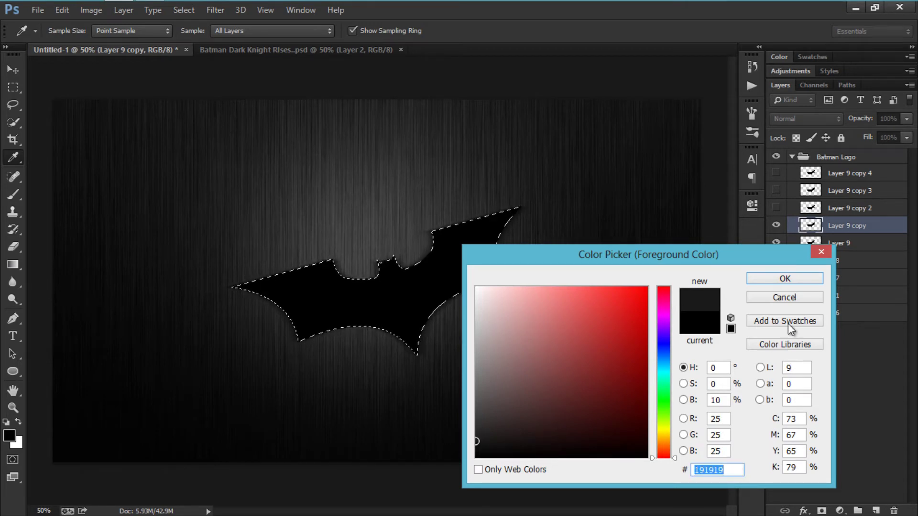
click(784, 279)
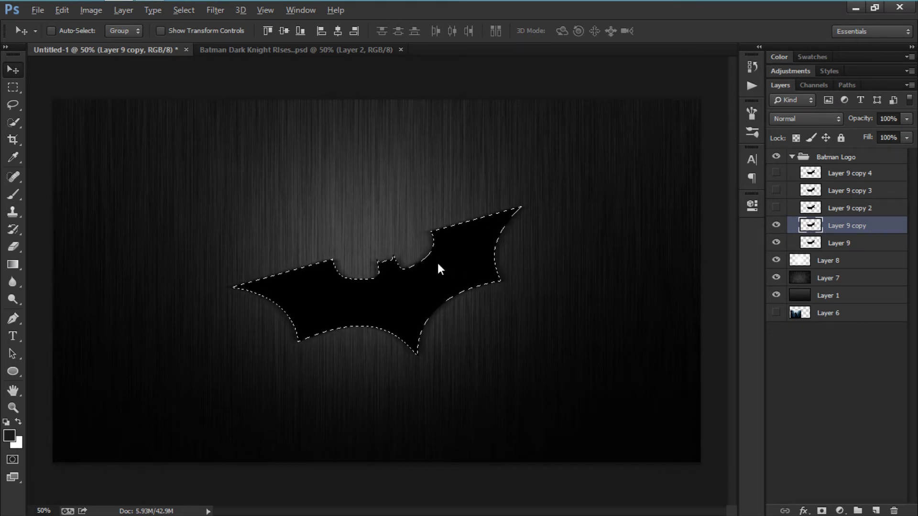
key(Delete)
key(ctrl+d)
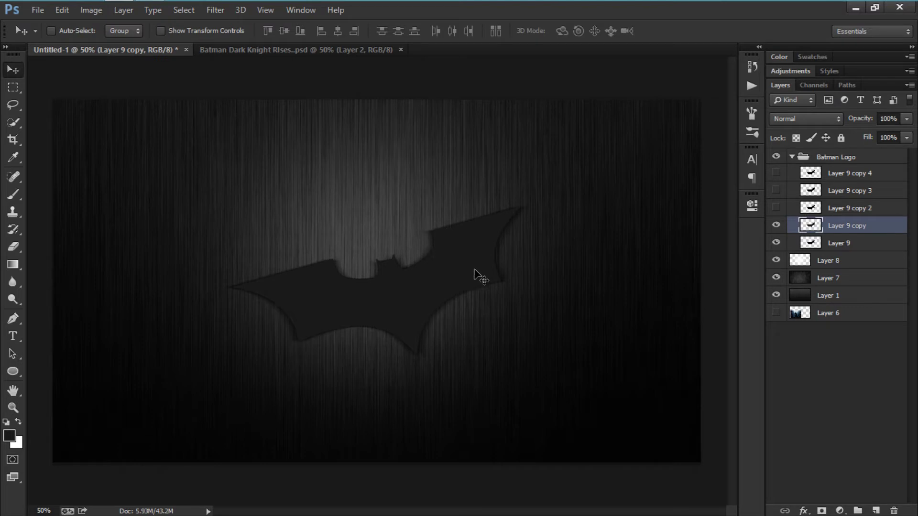
Scale the gray bat on Layer 9 copy down proportionally to about 93% around its center
key(ctrl+t)
drag(523, 357, 511, 359)
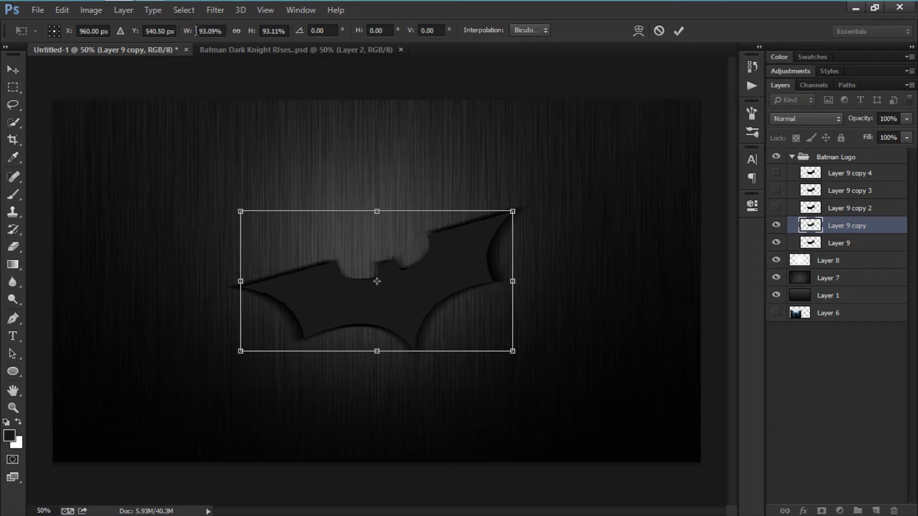
drag(196, 31, 209, 33)
click(675, 34)
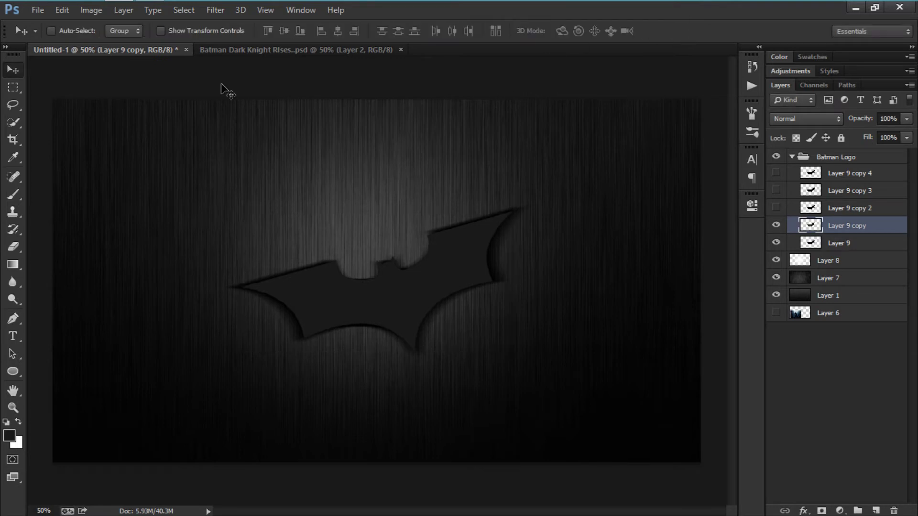
scroll(352, 236, up, 10)
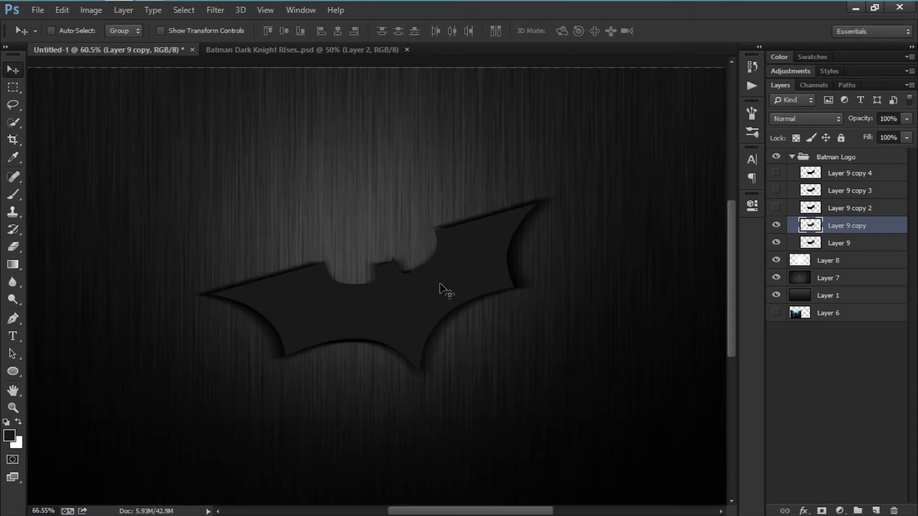
Apply a Motion Blur with a 0° angle and 34 px distance to the gray bat on Layer 9 copy
scroll(270, 255, down, 5)
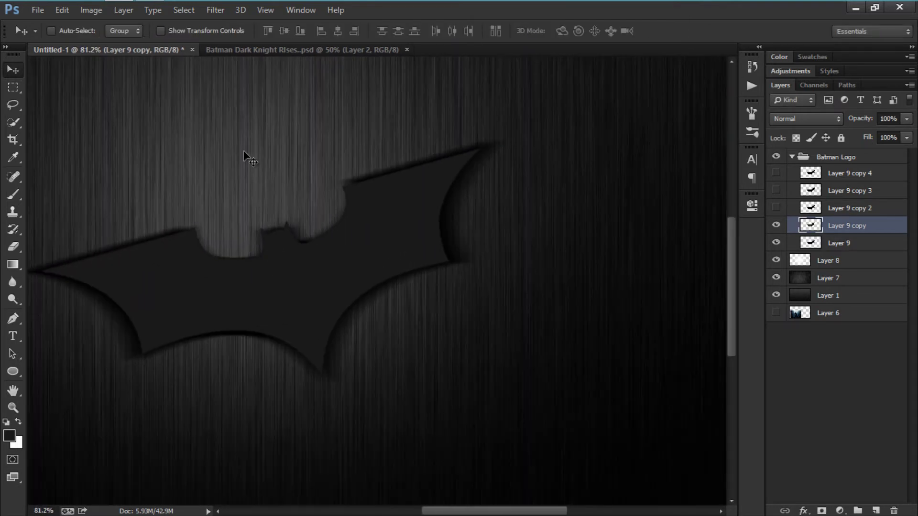
click(215, 11)
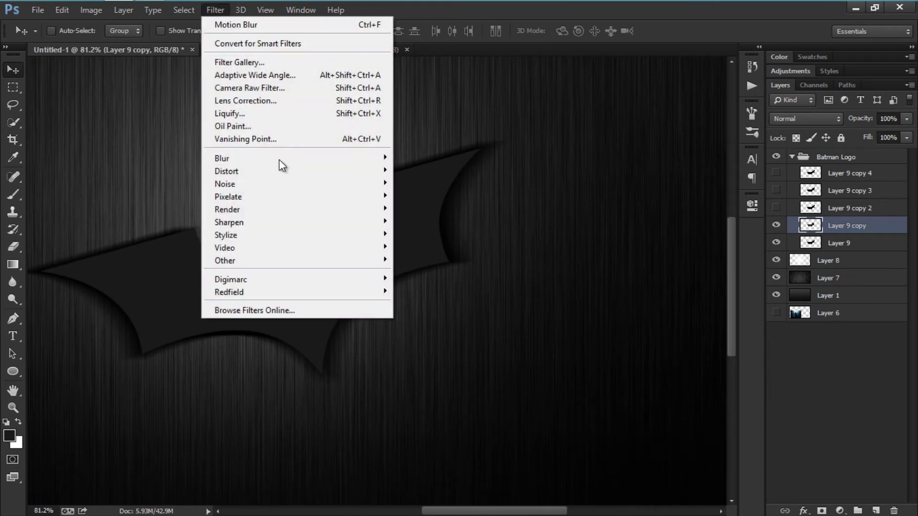
mouse_move(248, 160)
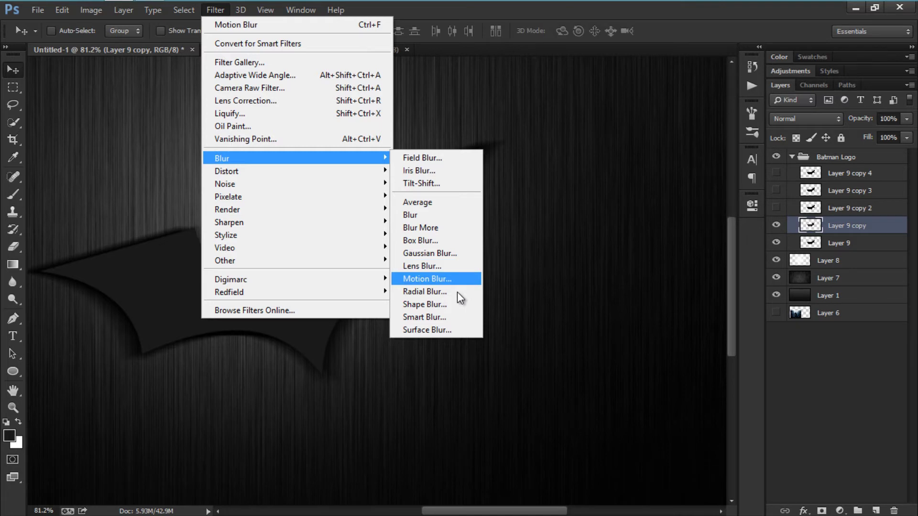
click(441, 281)
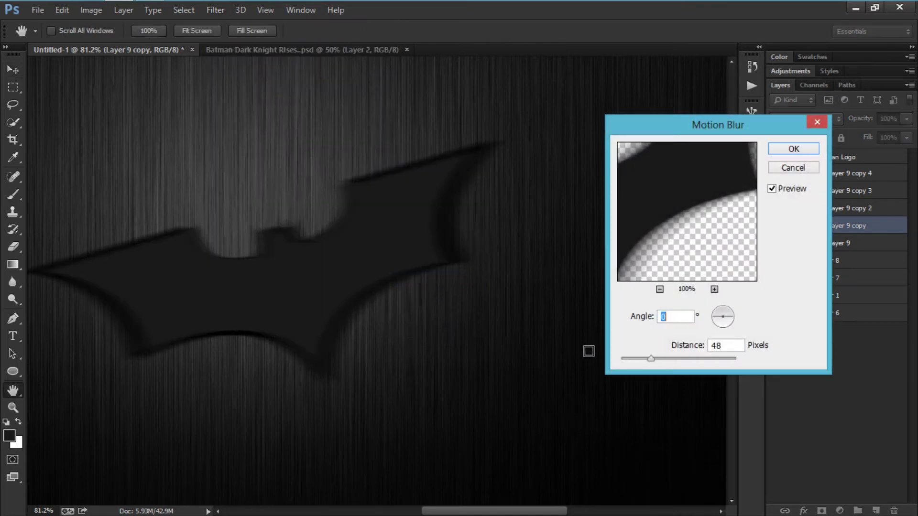
drag(648, 357, 641, 357)
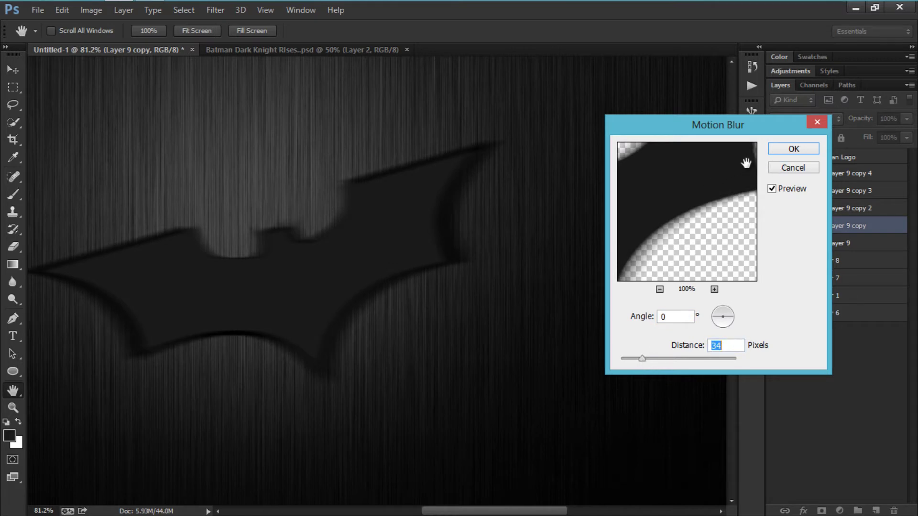
click(793, 149)
Show Layer 9 copy 2, fill its bat shape with dark gray 2b2b2b, and clear the selection
click(817, 211)
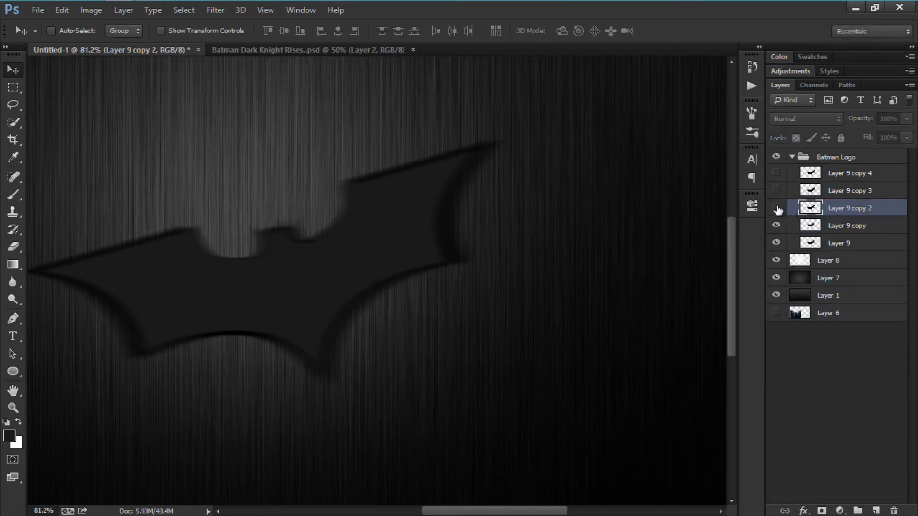
click(776, 208)
scroll(376, 291, down, 3)
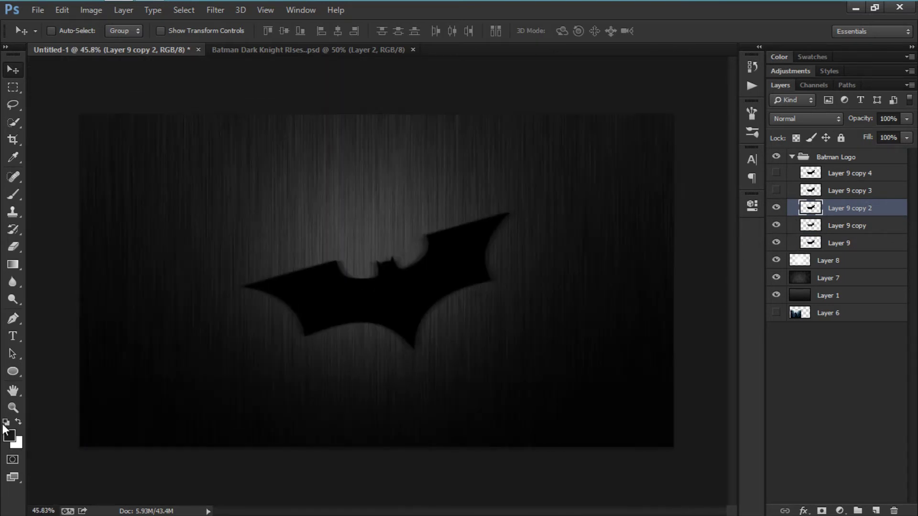
click(8, 436)
drag(483, 429, 469, 430)
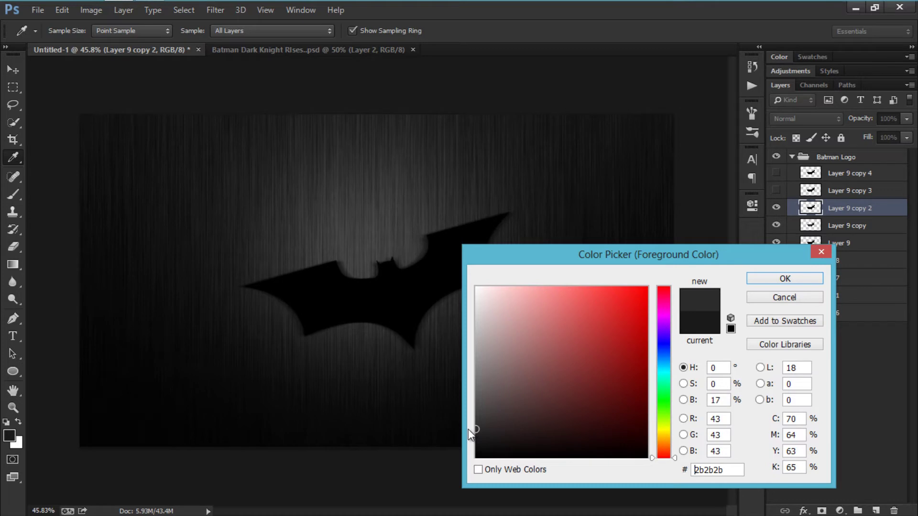
key(Return)
key(v)
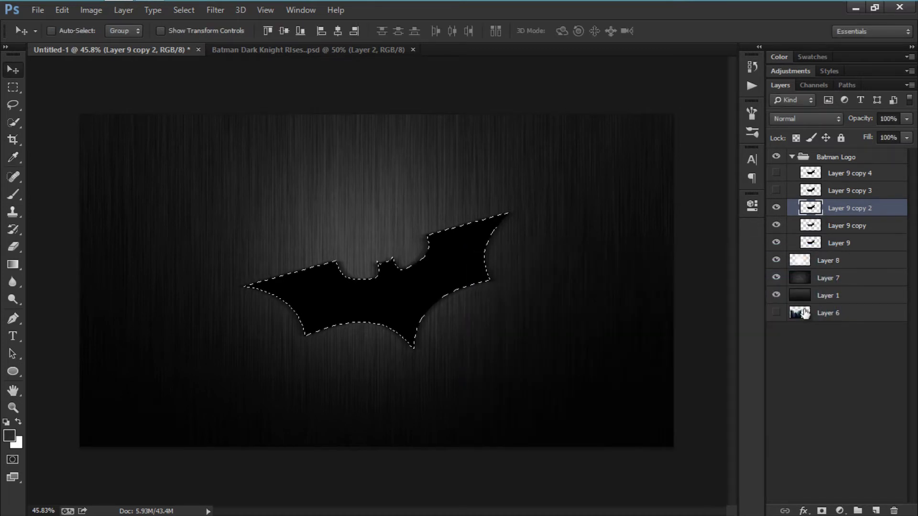
drag(804, 312, 810, 299)
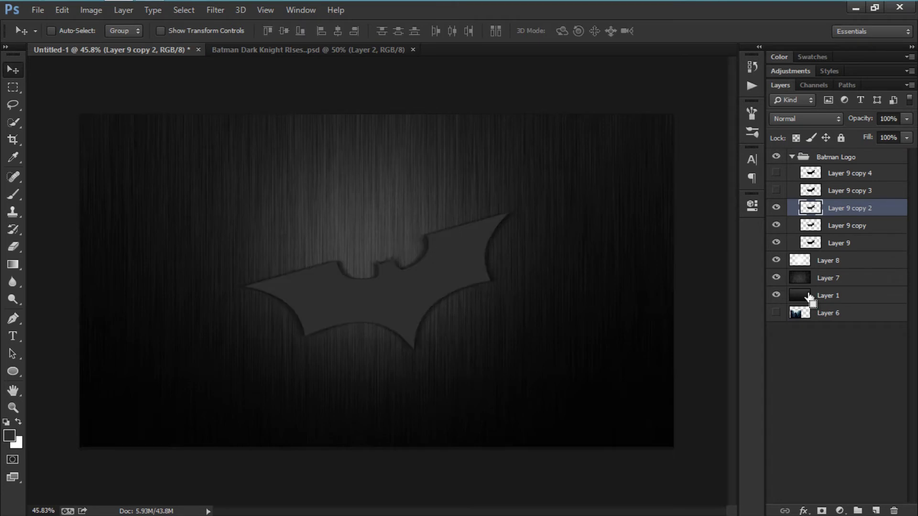
Scale the bat on Layer 9 copy 2 down proportionally to about 82% around its center
key(ctrl+t)
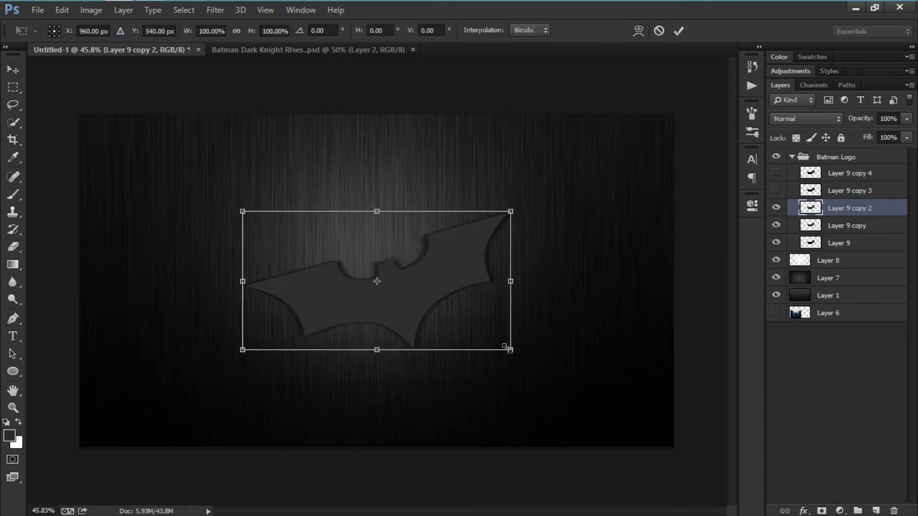
drag(511, 351, 475, 358)
scroll(372, 329, up, 1)
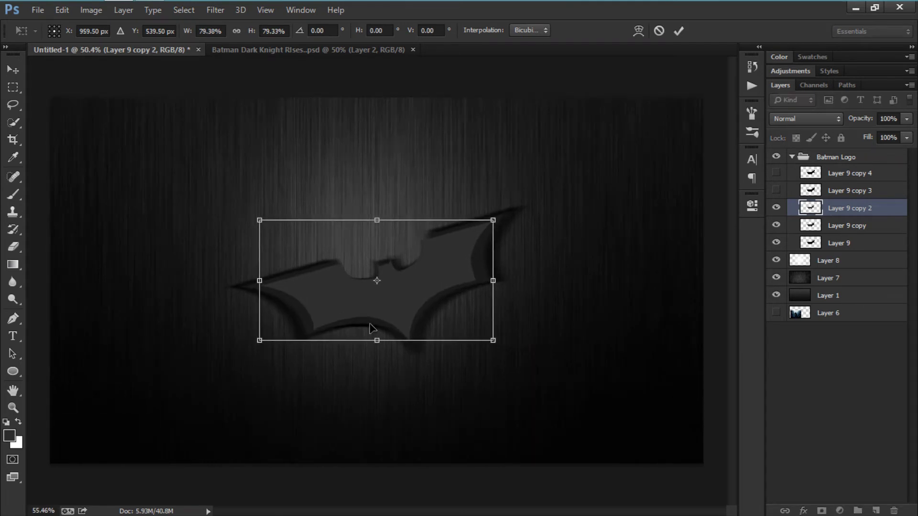
scroll(372, 329, up, 4)
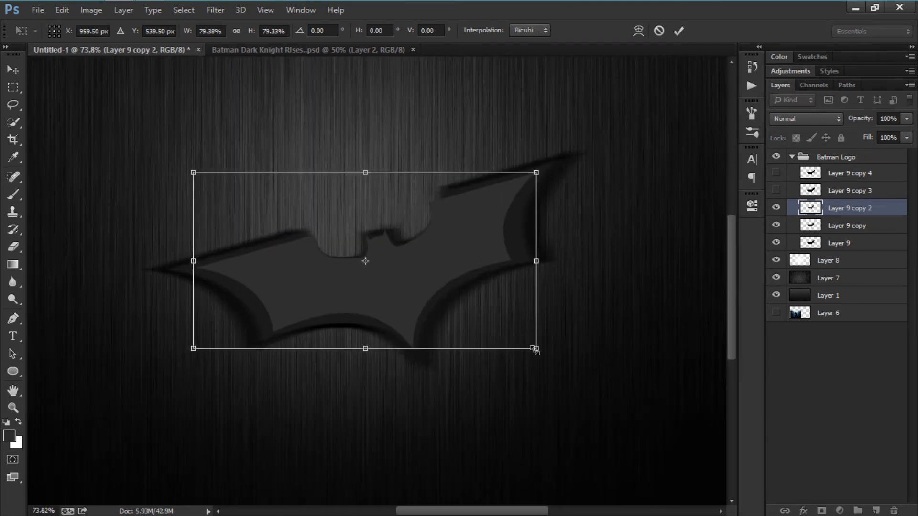
drag(538, 352, 544, 355)
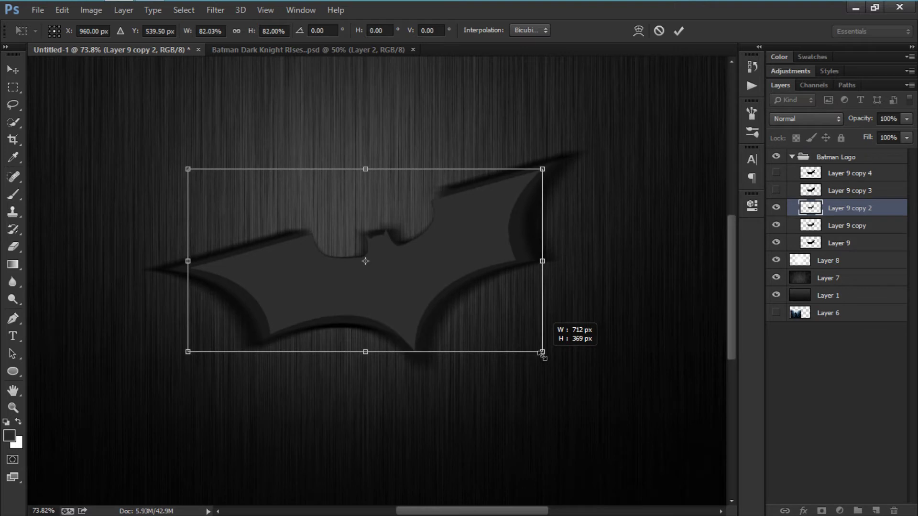
key(Return)
Apply a Motion Blur with a 0° angle and 24 px distance to Layer 9 copy 2
scroll(409, 257, up, 1)
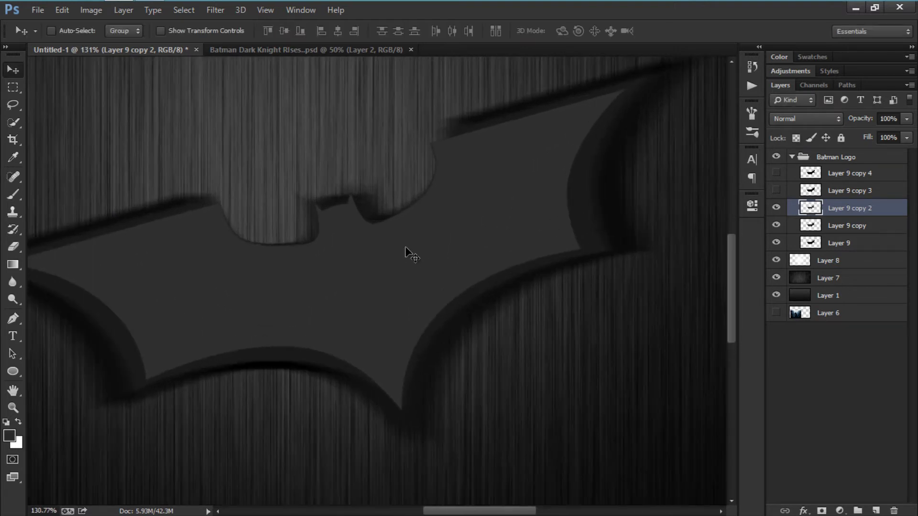
scroll(185, 123, up, 1)
scroll(332, 220, down, 4)
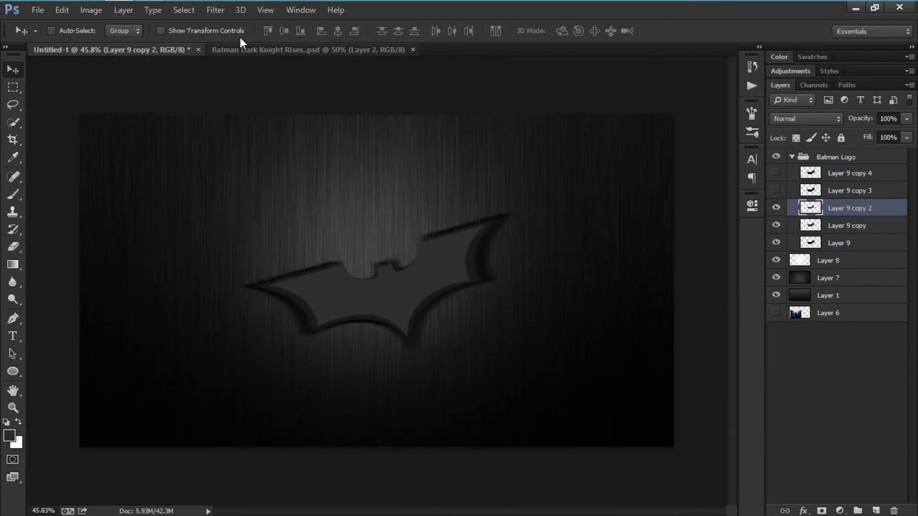
click(217, 14)
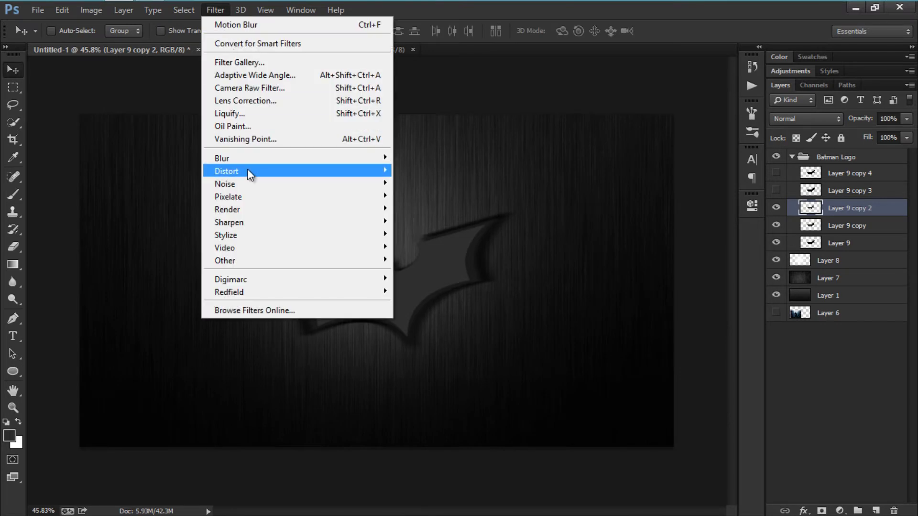
mouse_move(271, 161)
click(439, 282)
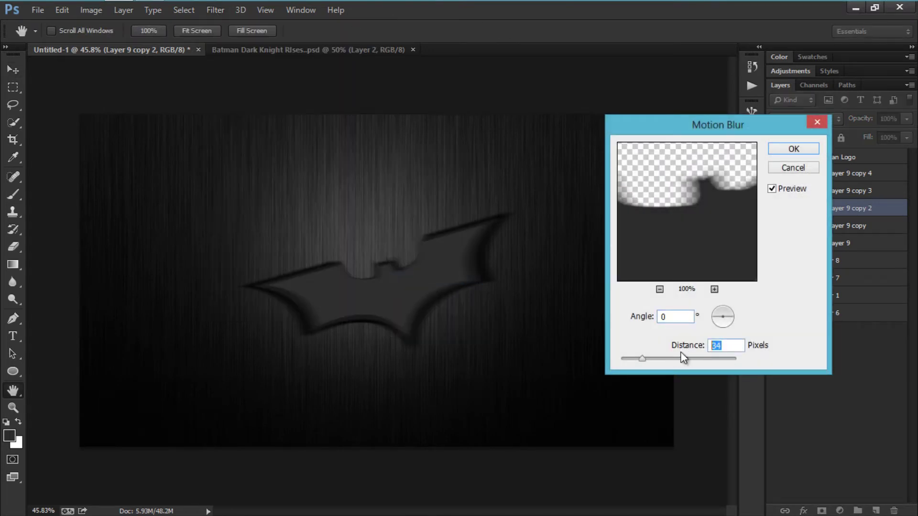
text(24)
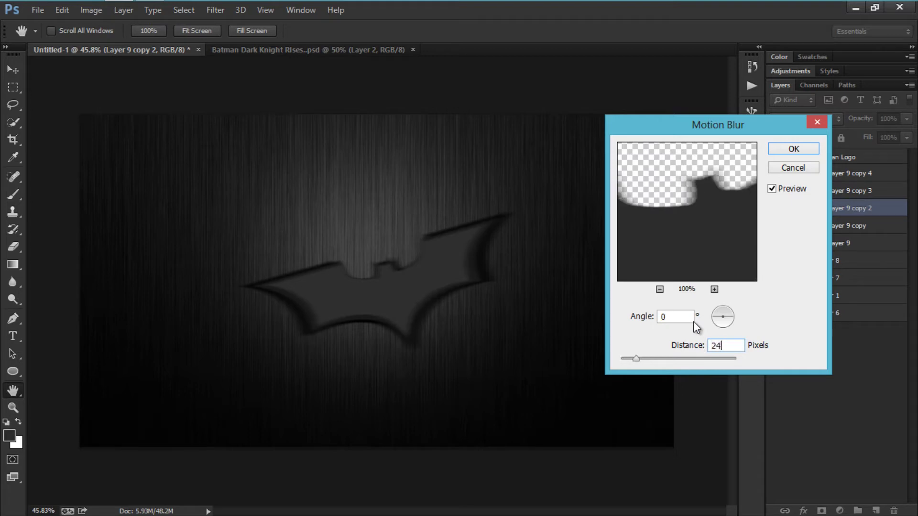
key(Return)
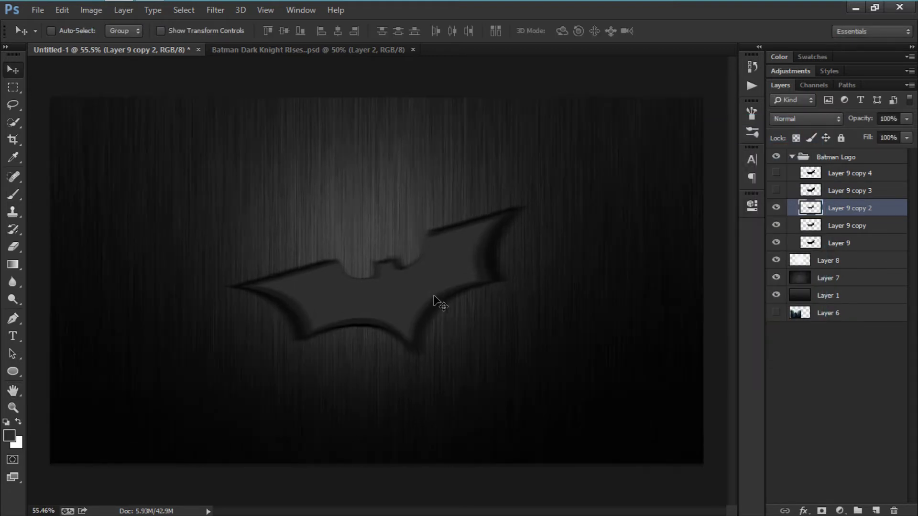
Show Layer 9 copy 3, fill its bat shape with a dark gray of about 333333, and clear the selection
scroll(380, 311, up, 5)
scroll(478, 323, up, 1)
click(776, 191)
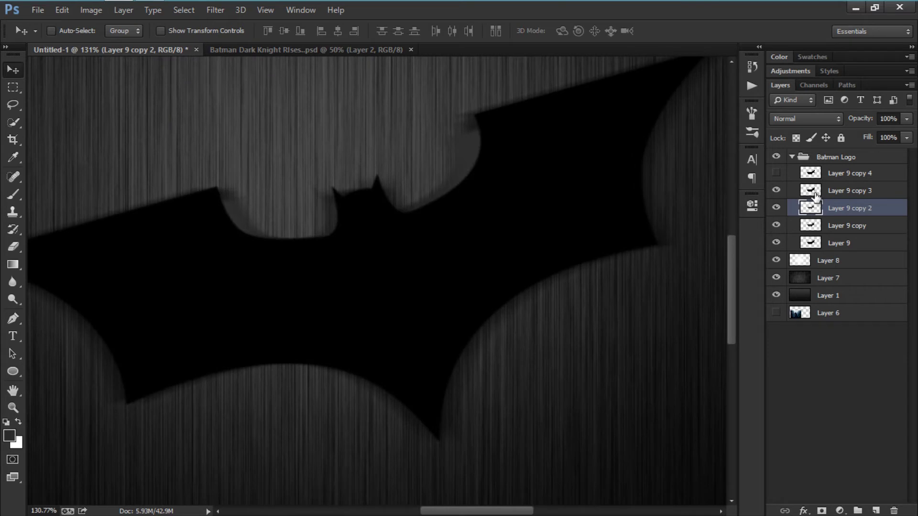
click(848, 191)
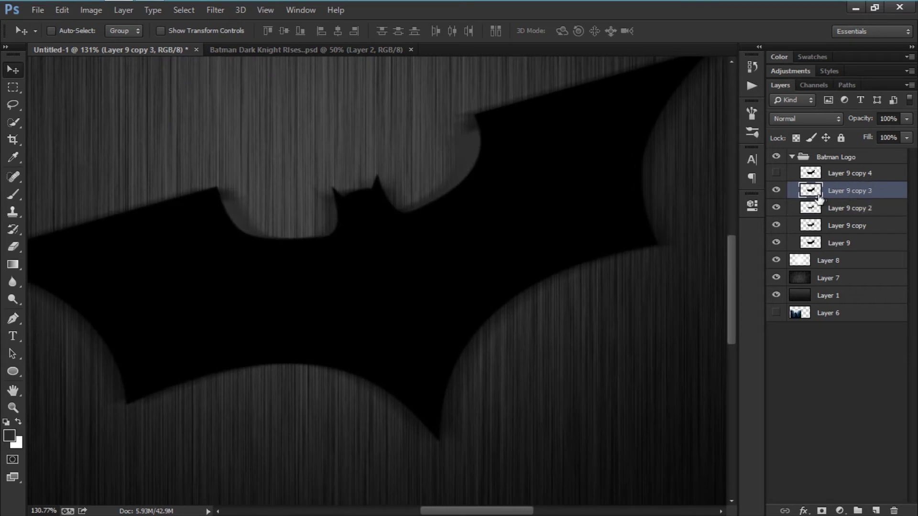
click(9, 436)
click(471, 412)
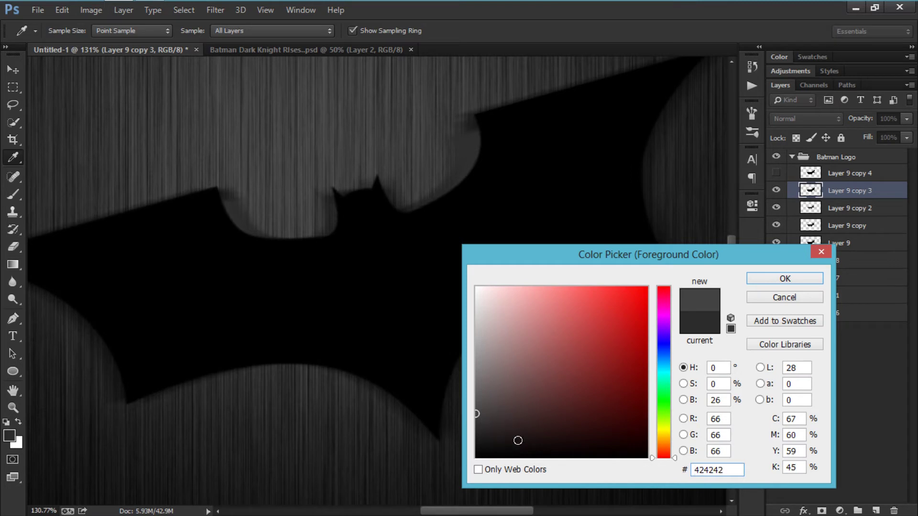
click(472, 426)
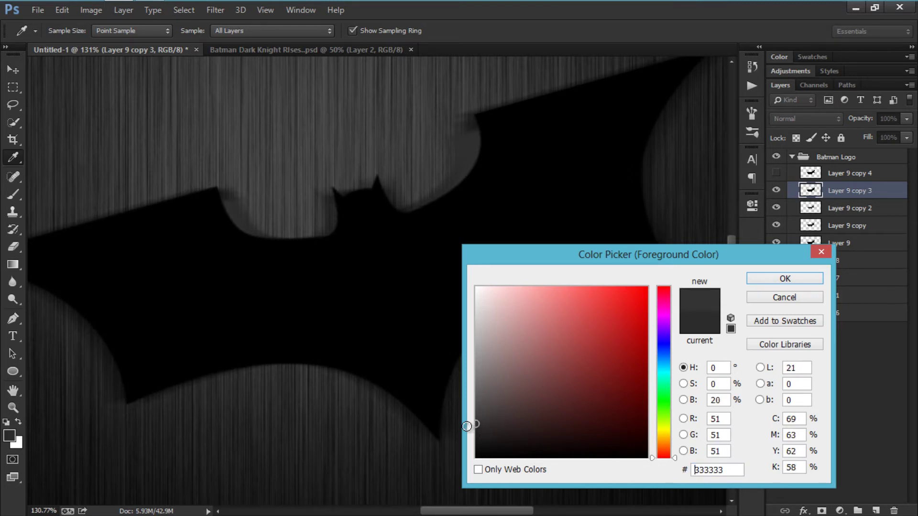
click(479, 423)
key(Return)
key(v)
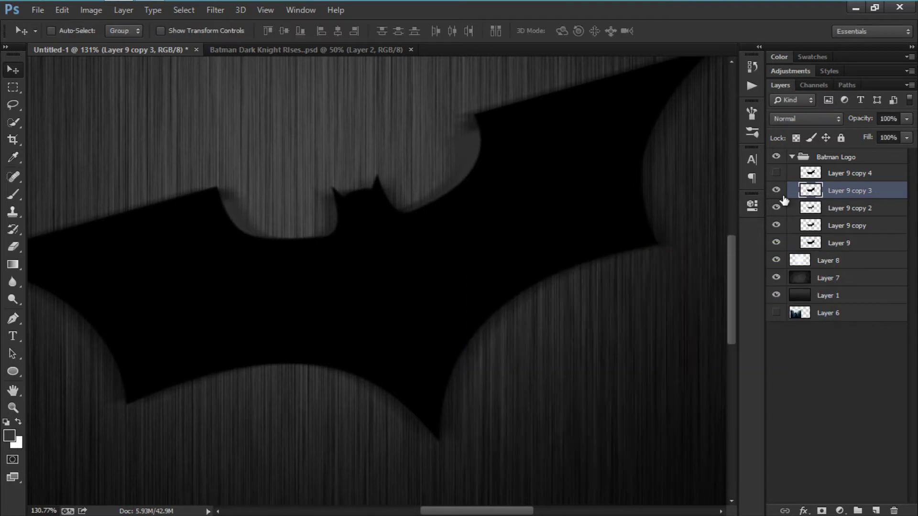
ctrl+click(804, 194)
scroll(330, 314, down, 5)
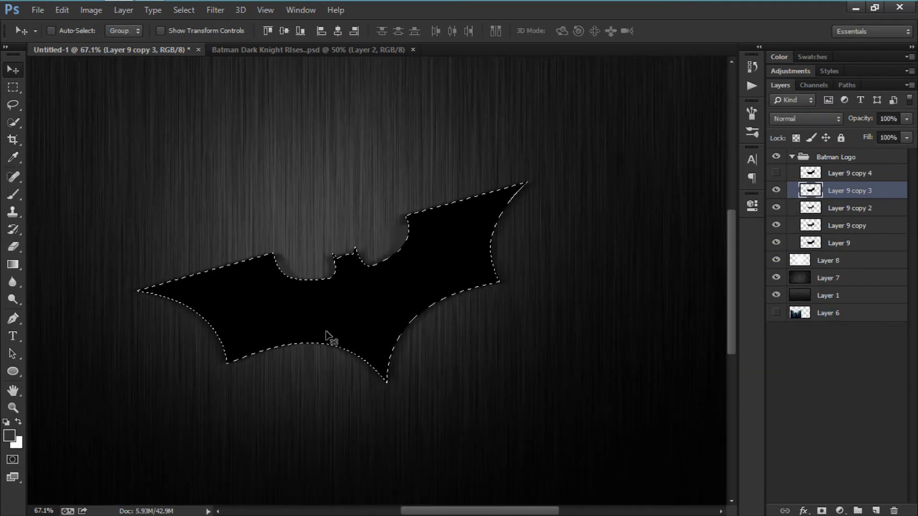
key(alt+BackSpace)
key(ctrl+d)
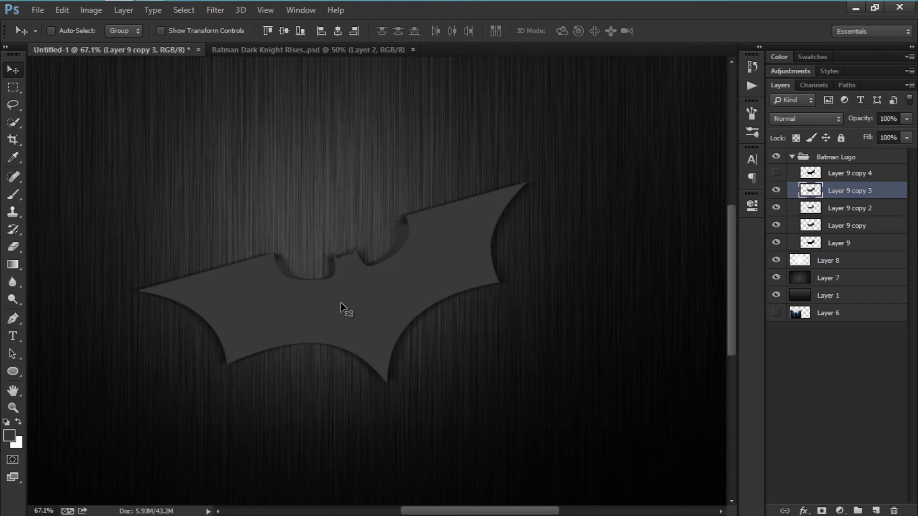
Scale the bat on Layer 9 copy 3 down proportionally to about 77% around its center
key(ctrl+t)
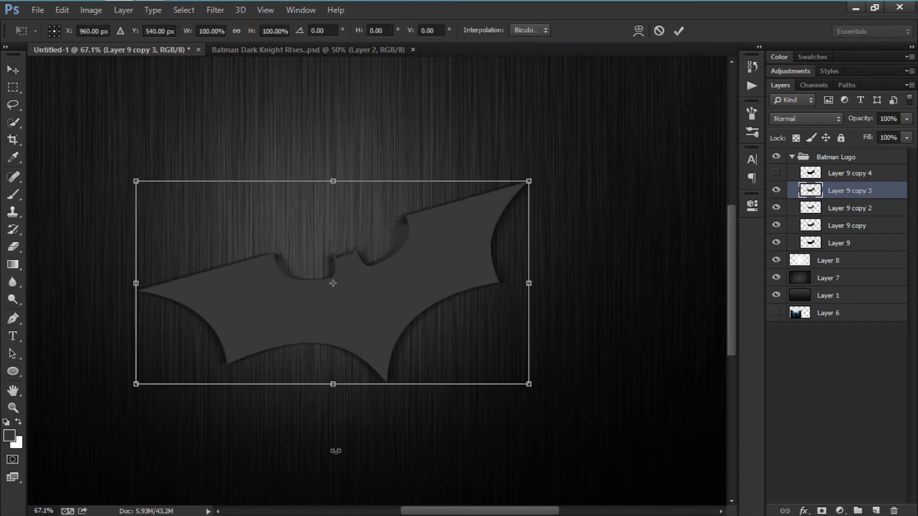
drag(528, 384, 475, 374)
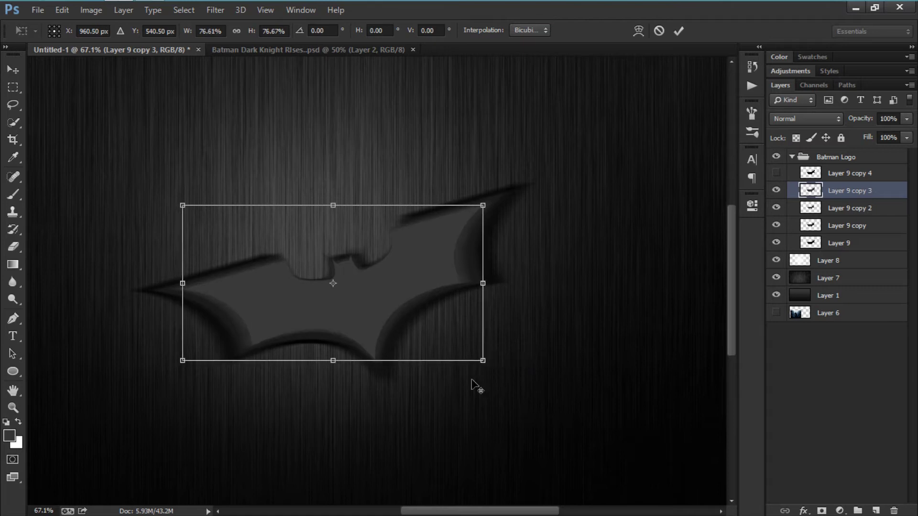
key(Return)
Apply a Motion Blur with a 0° angle and 14 px distance to Layer 9 copy 3
scroll(349, 324, up, 5)
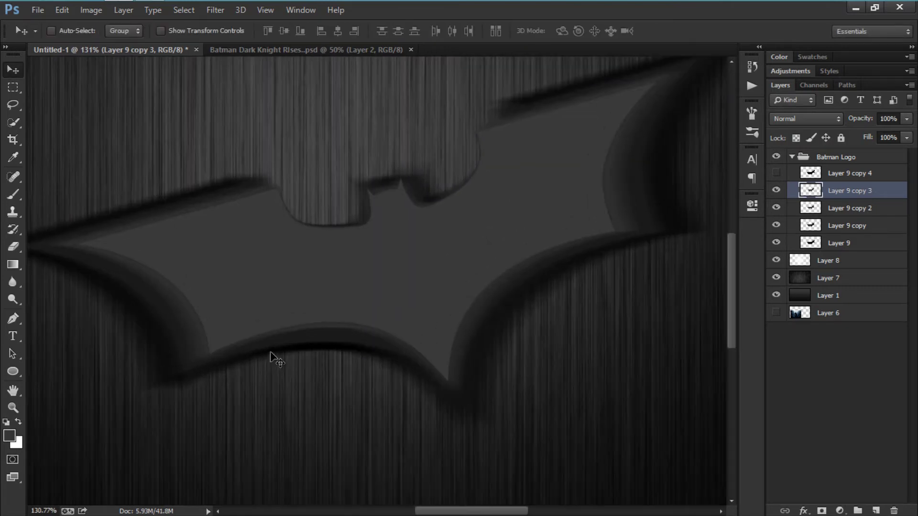
scroll(212, 320, down, 7)
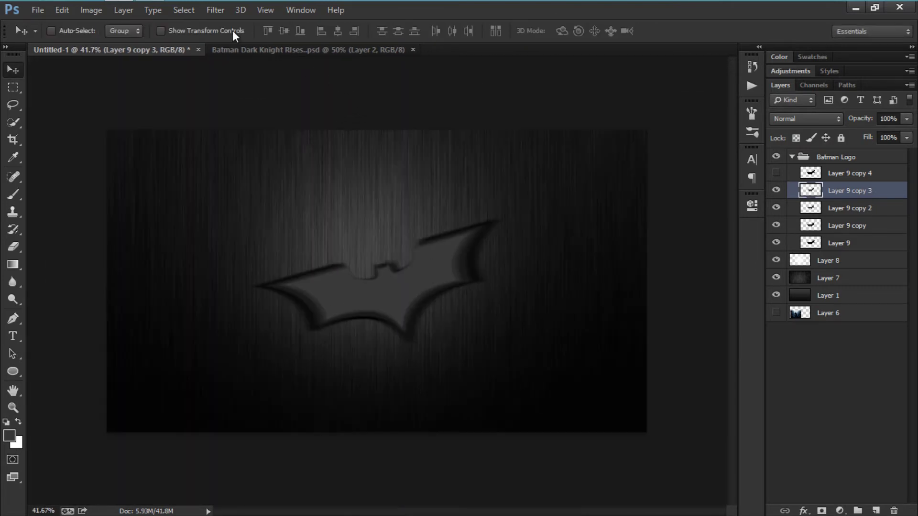
click(230, 11)
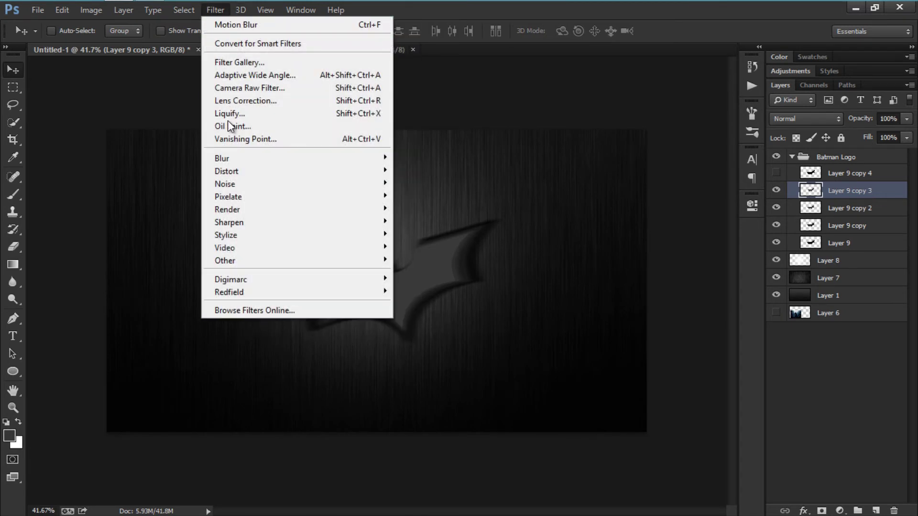
mouse_move(263, 157)
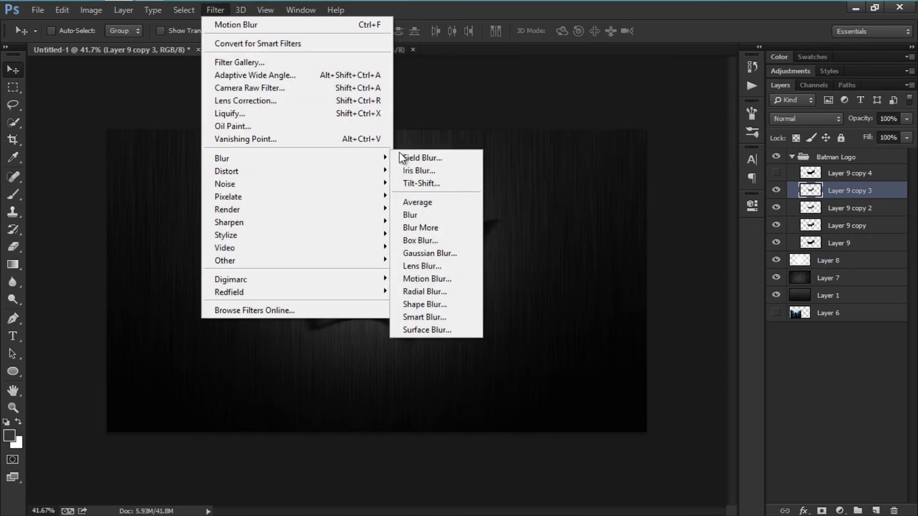
click(427, 279)
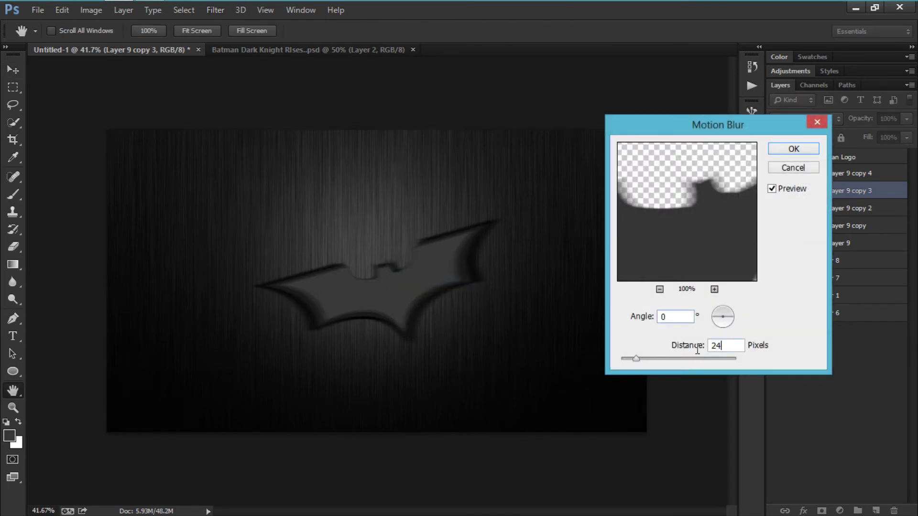
text(14)
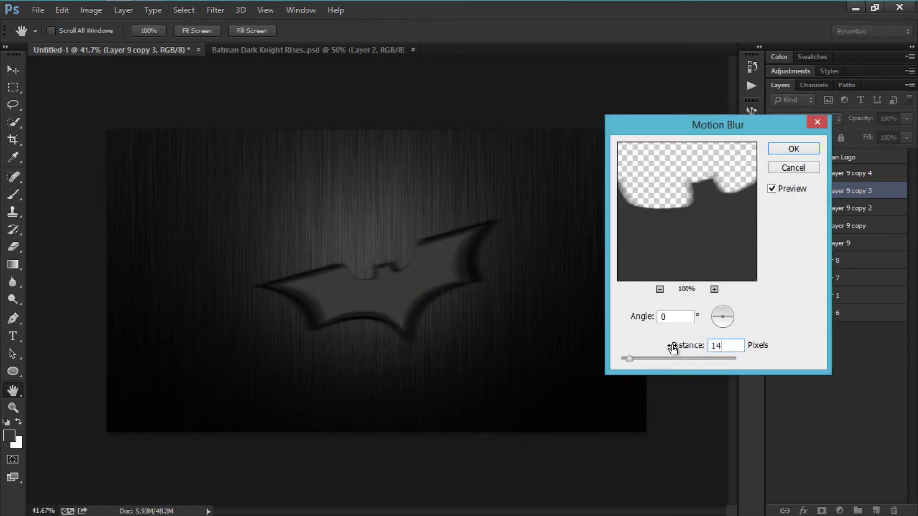
key(Return)
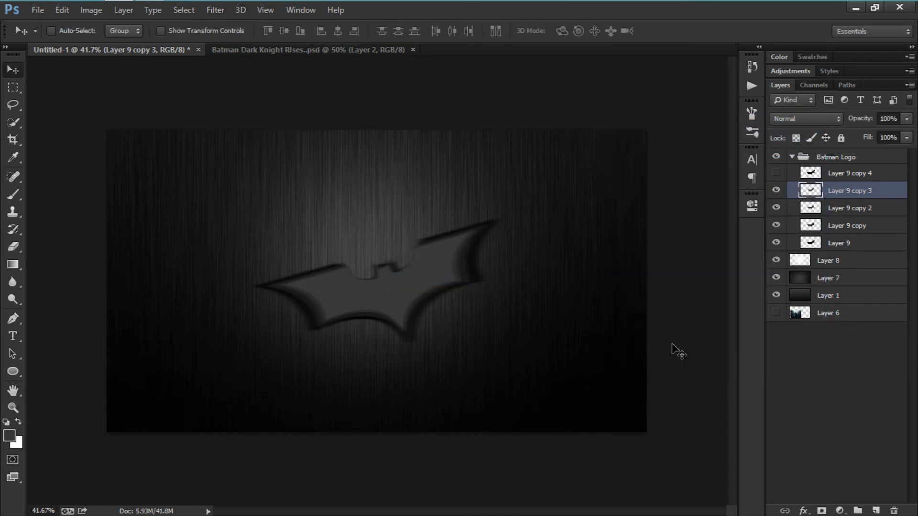
Show Layer 9 copy 4, fill its bat shape with the gray 606060, and clear the selection
click(776, 172)
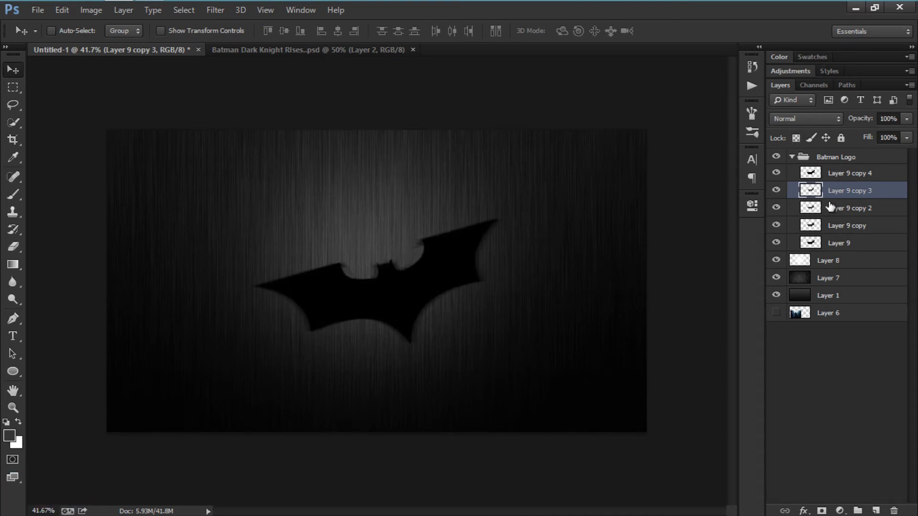
click(818, 174)
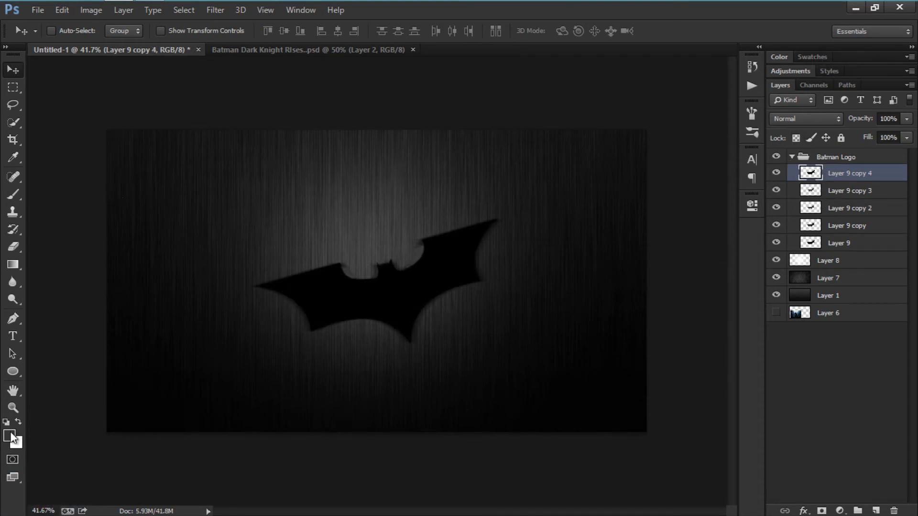
click(11, 436)
click(471, 410)
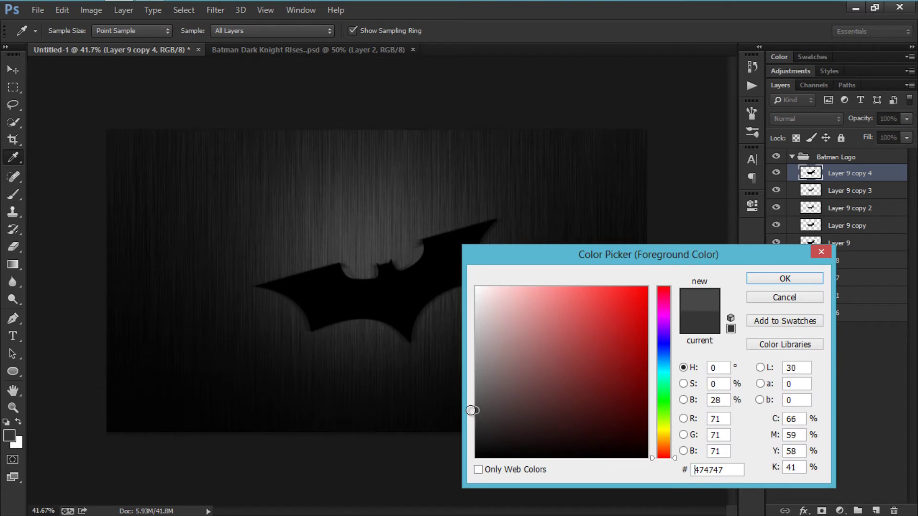
drag(470, 401, 469, 394)
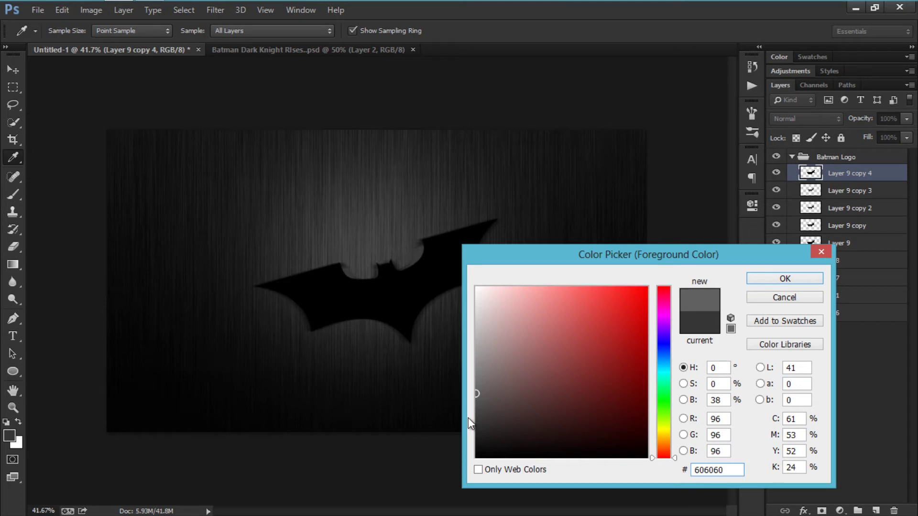
key(Return)
key(v)
ctrl+click(814, 176)
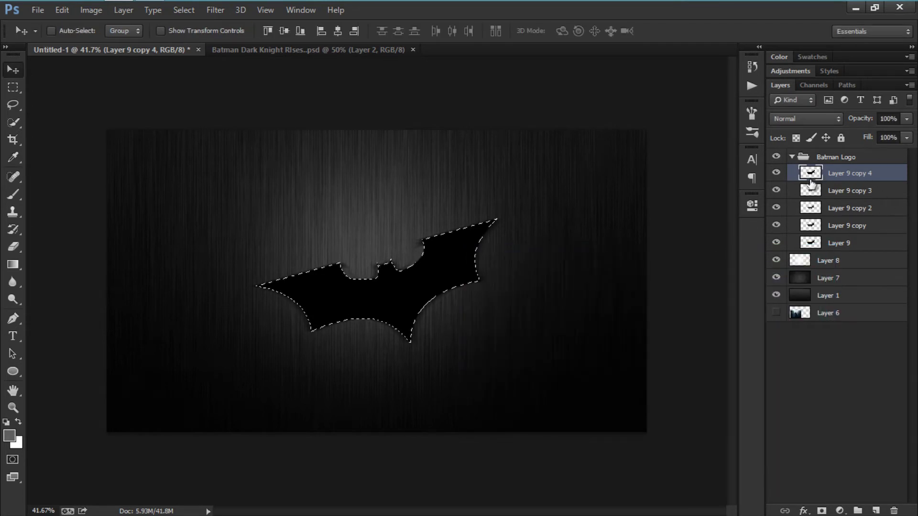
key(alt+BackSpace)
key(ctrl+d)
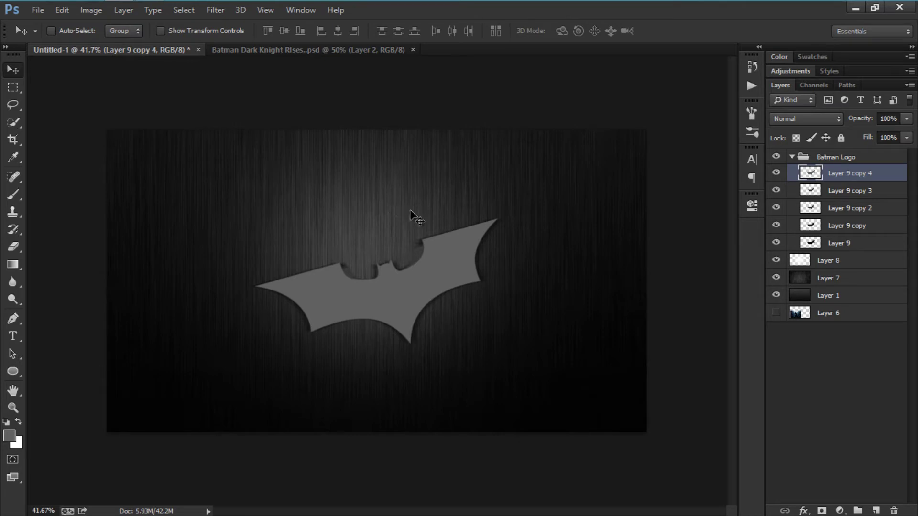
Scale the bat on Layer 9 copy 4 down proportionally to about 76% around its center
key(ctrl+t)
drag(497, 344, 468, 334)
scroll(395, 298, up, 6)
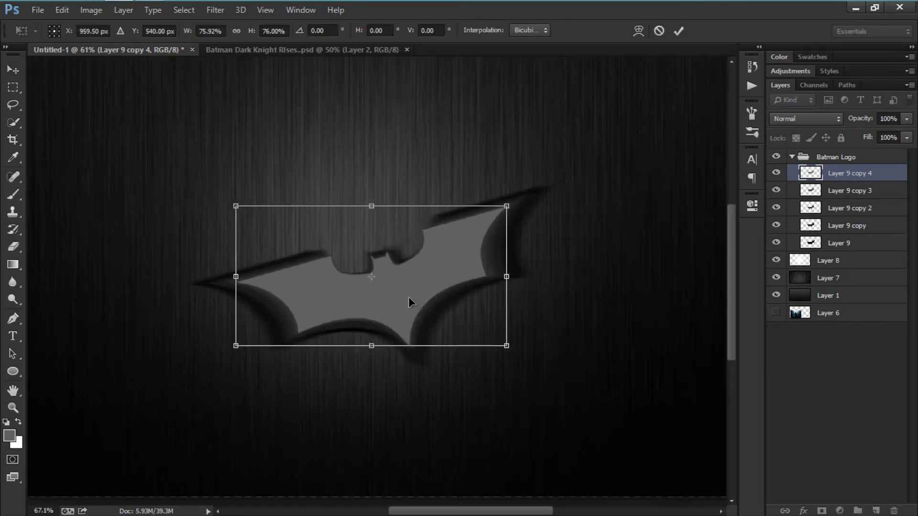
key(Return)
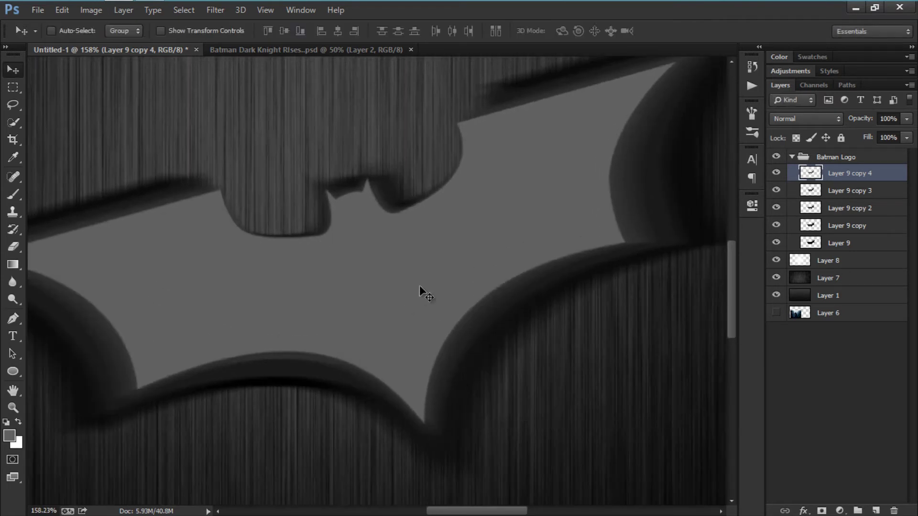
scroll(406, 294, down, 5)
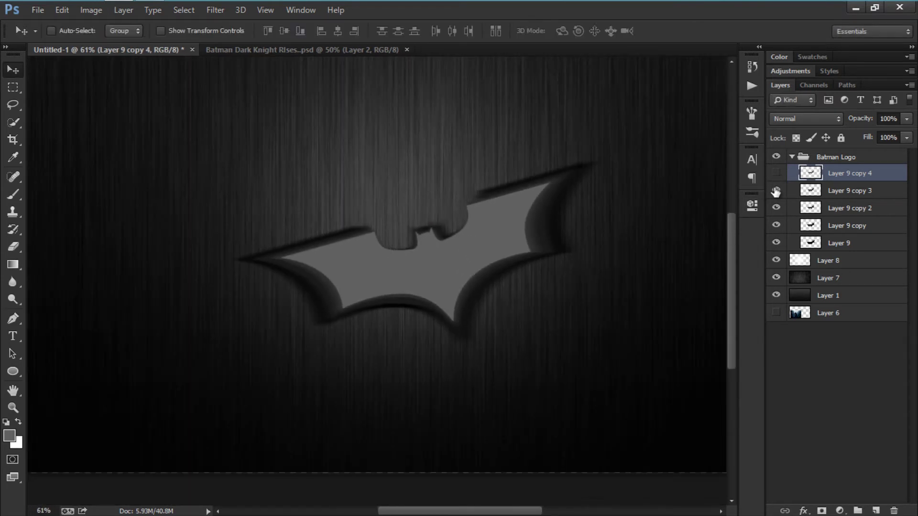
Hide and re-show the stacked bat layers one by one to examine what each adds to the logo
click(775, 244)
click(775, 243)
click(776, 226)
click(776, 208)
click(776, 190)
click(776, 174)
scroll(289, 193, down, 2)
scroll(416, 289, up, 3)
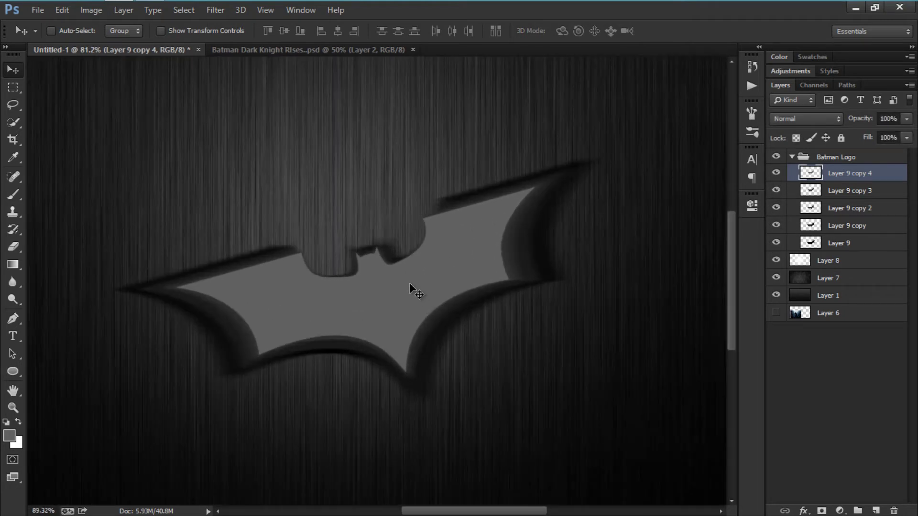
Collapse the Batman Logo group, show Layer 6 and move it above the group in the layer stack
click(797, 164)
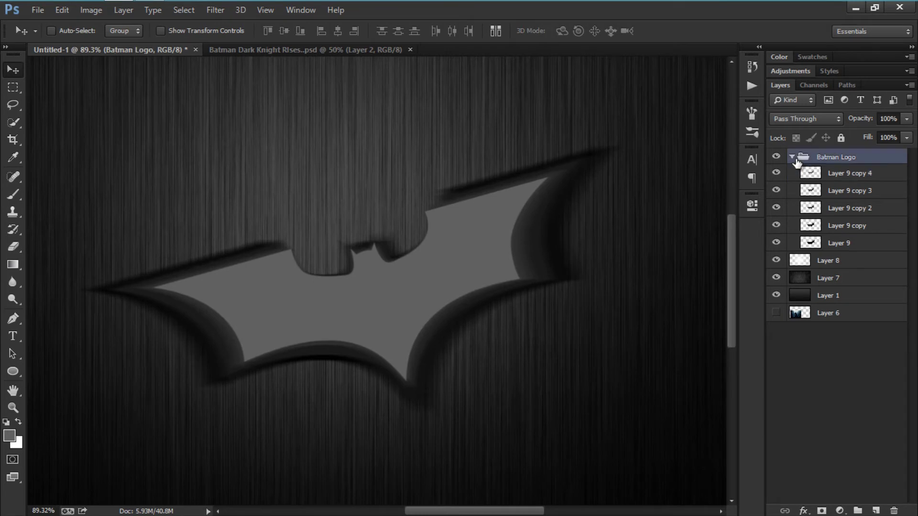
click(792, 157)
click(799, 229)
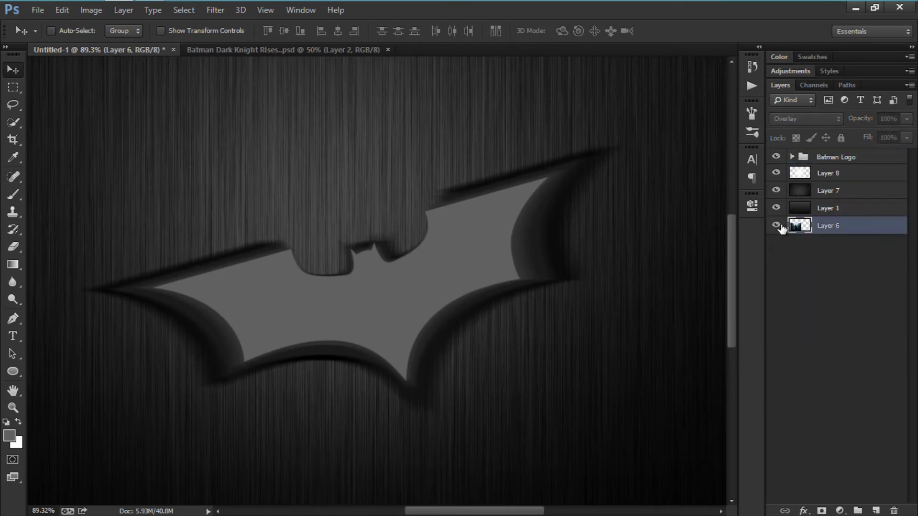
drag(824, 234, 829, 158)
Set Layer 6's blend mode to Normal and move the Batman picture over the lower part of the bat logo
click(813, 118)
click(785, 139)
click(790, 122)
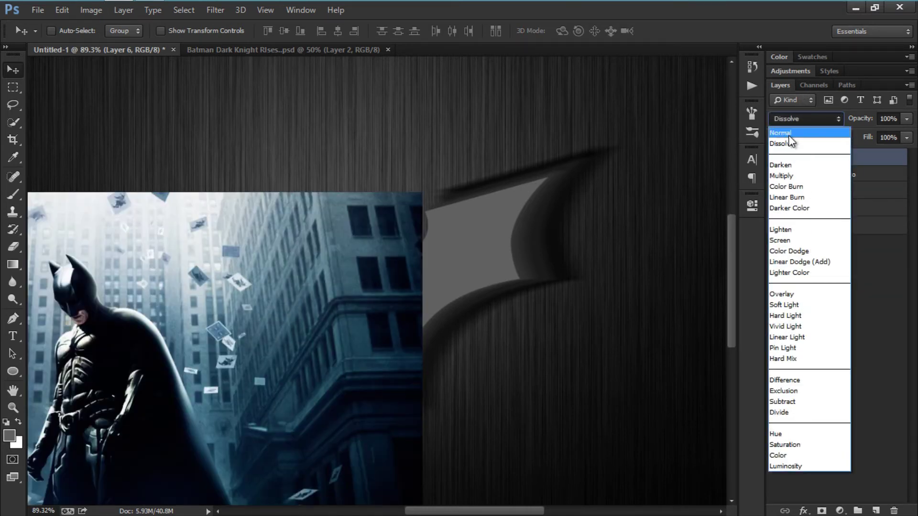
click(789, 134)
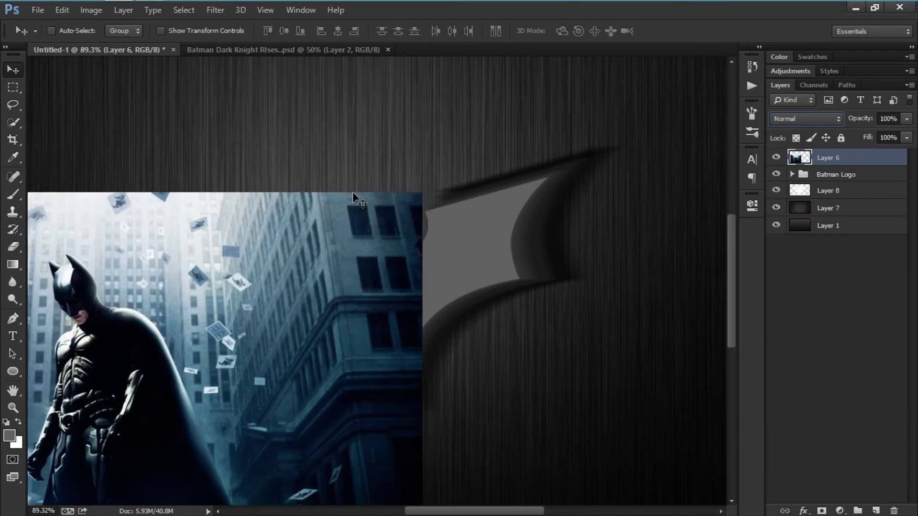
scroll(198, 228, down, 5)
drag(315, 285, 442, 344)
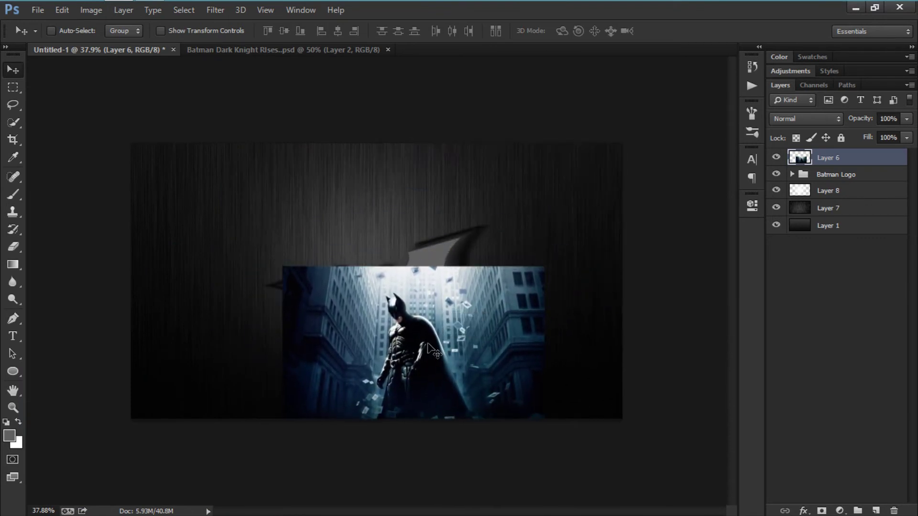
Try the Screen blend mode on Layer 6, and set the layer to Overlay
click(808, 119)
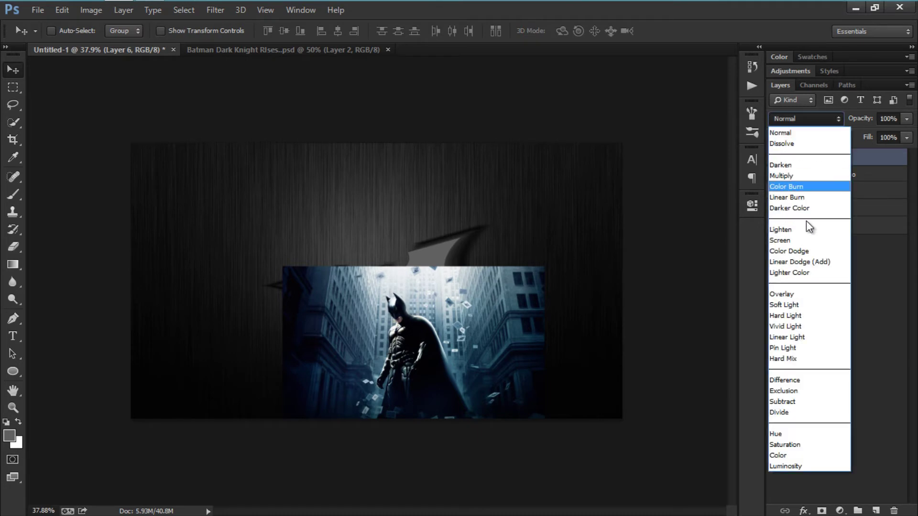
click(813, 294)
key(Up)
key(Up)
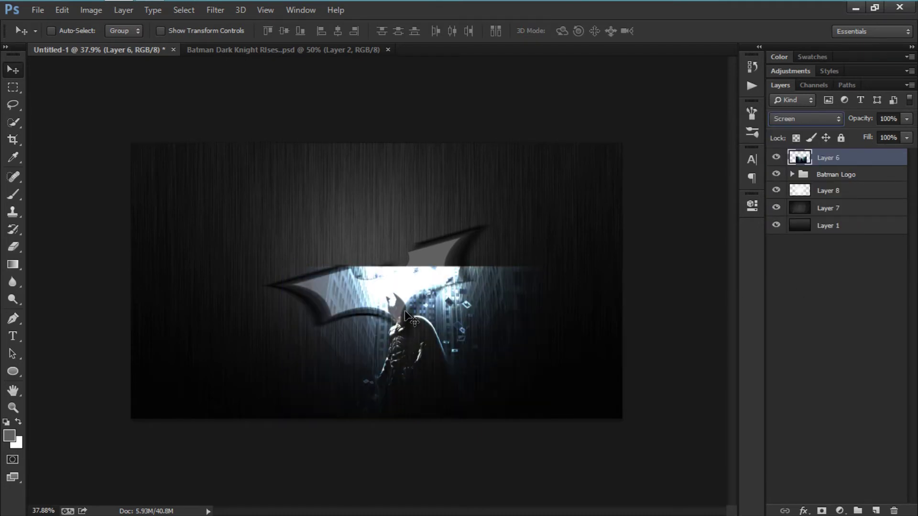
click(808, 117)
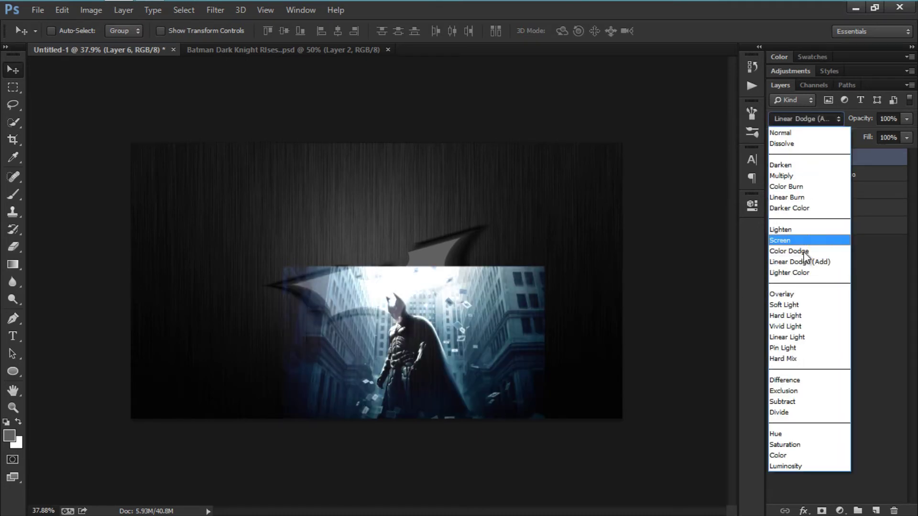
click(803, 293)
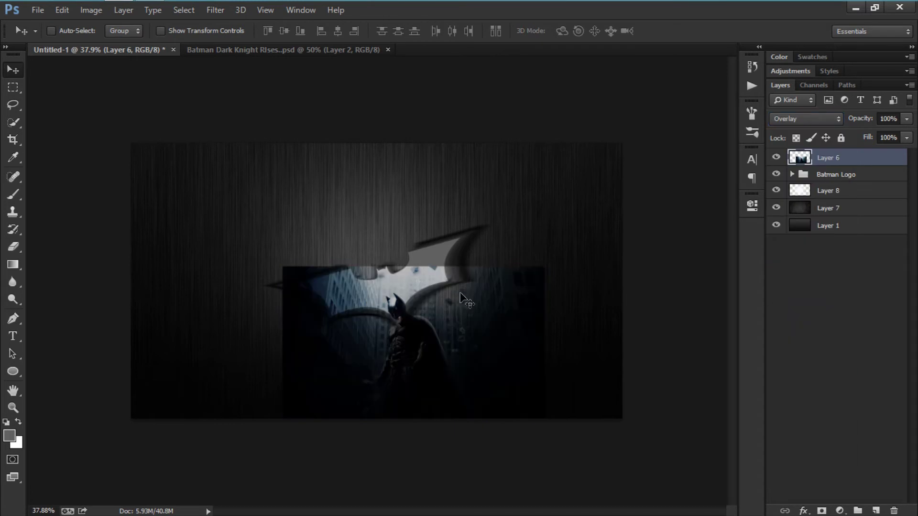
Shift the Layer 6 picture slightly up and left so Batman's head sits just below the bat logo's head
scroll(411, 305, up, 5)
drag(407, 335, 399, 316)
scroll(411, 292, down, 1)
scroll(399, 320, down, 8)
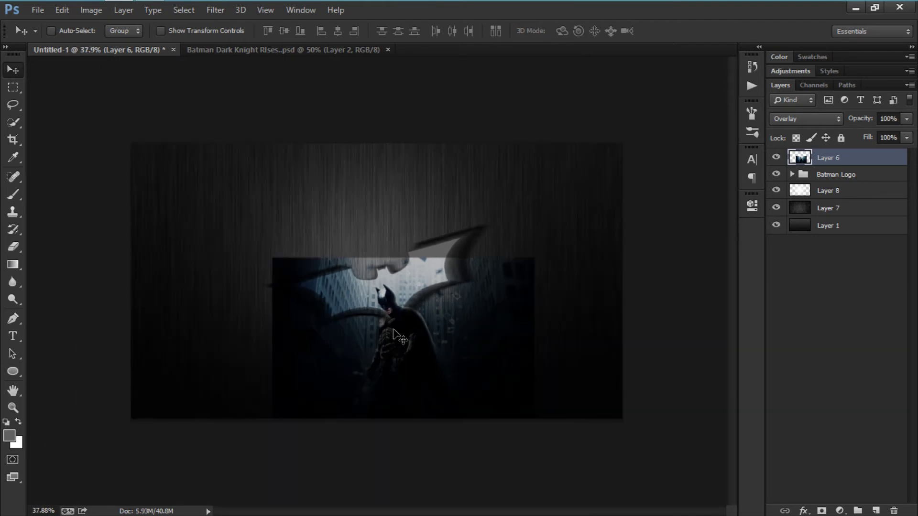
Scale the Layer 6 picture up proportionally to about 141.5% and position it so Batman stands beneath the bat logo's head
key(ctrl+t)
scroll(406, 342, down, 4)
drag(446, 359, 469, 374)
scroll(421, 338, up, 16)
drag(421, 344, 440, 369)
scroll(440, 368, down, 4)
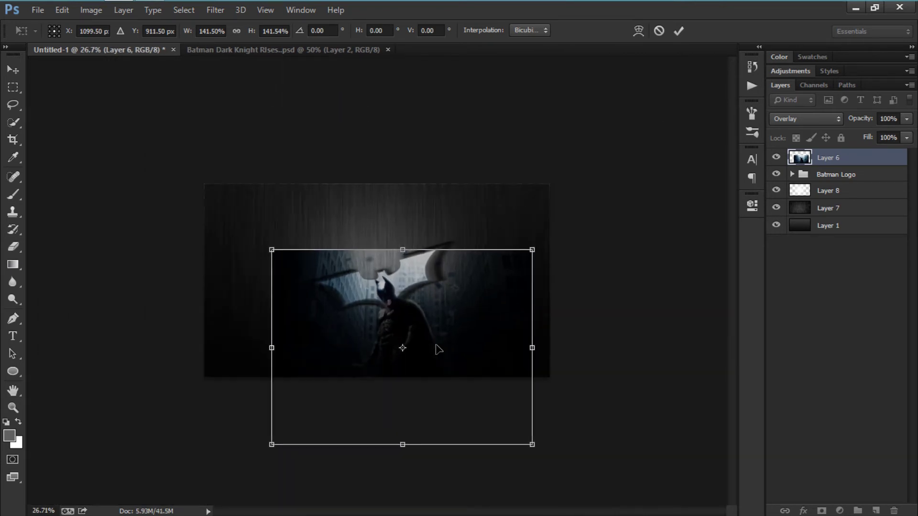
key(Return)
Add a white layer mask to Layer 6
scroll(420, 251, up, 5)
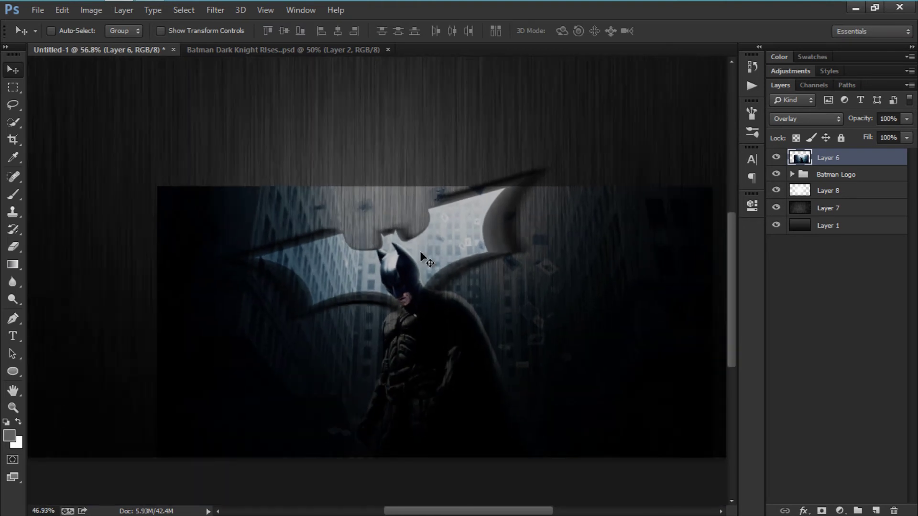
scroll(420, 251, up, 3)
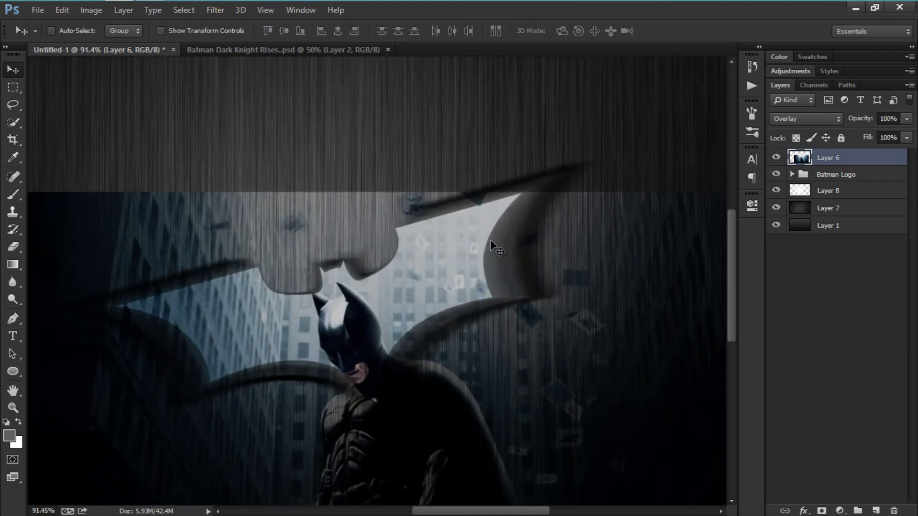
scroll(219, 209, down, 3)
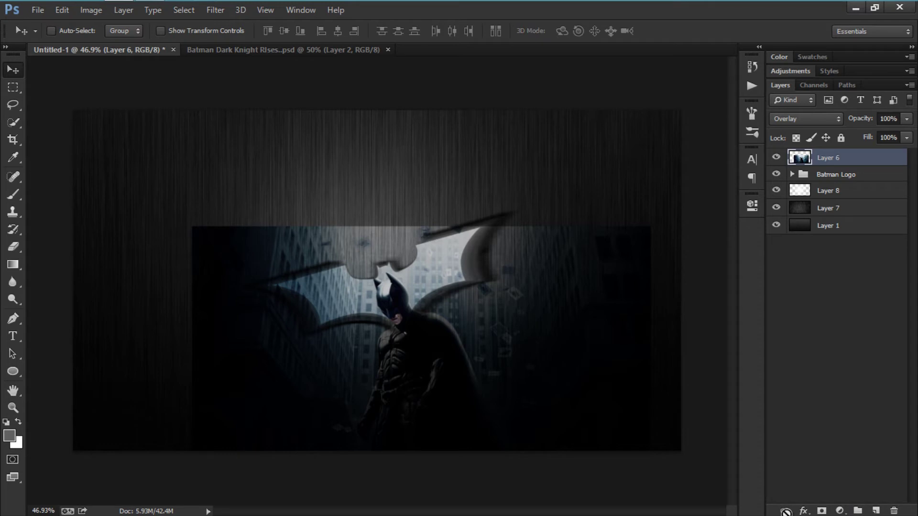
click(821, 511)
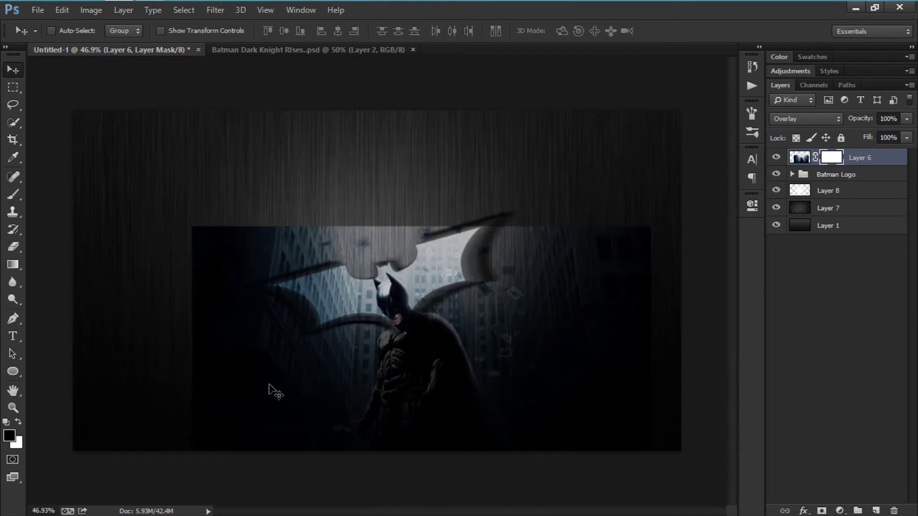
Paint black on the Layer 6 mask with a 300 px soft round brush to hide the picture outside the bat logo
key(b)
right_click(309, 315)
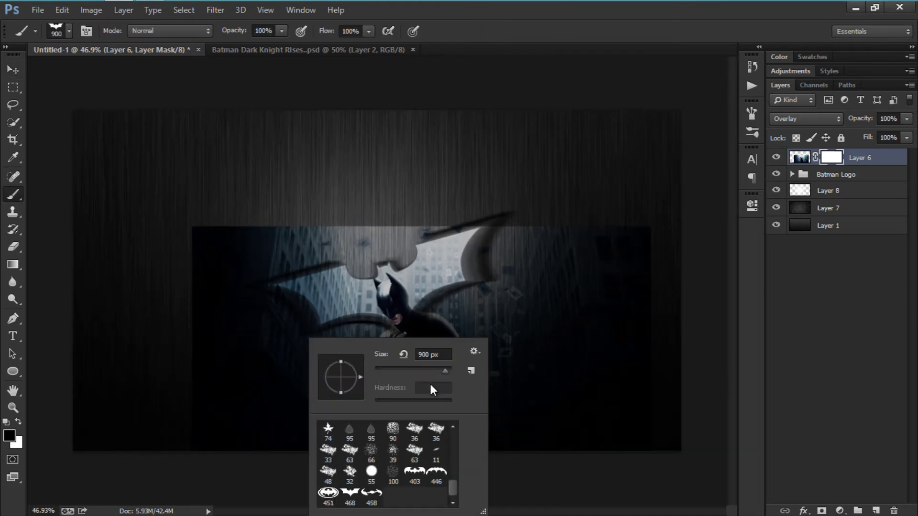
drag(457, 483, 455, 446)
double_click(329, 433)
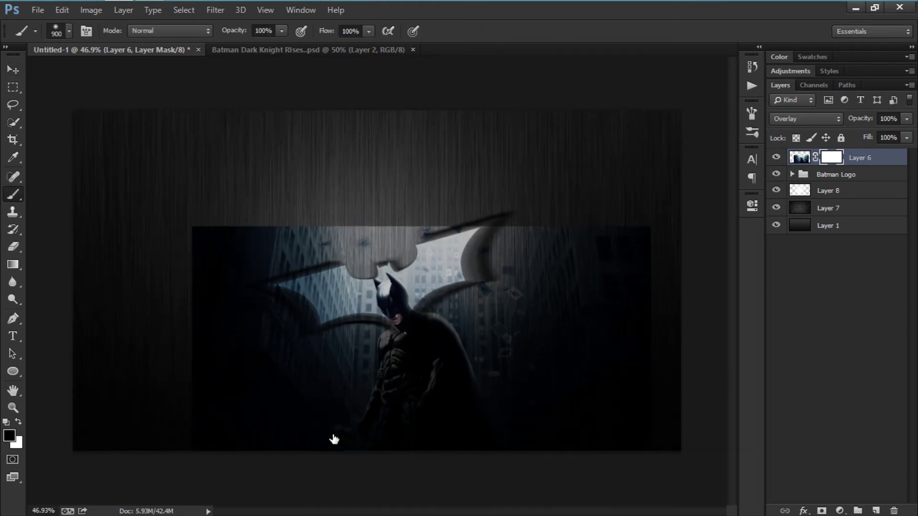
scroll(129, 378, down, 4)
key(bracketleft)
key(bracketleft)
key(bracketleft)
key(bracketleft)
key(bracketleft)
key(bracketleft)
scroll(273, 389, up, 3)
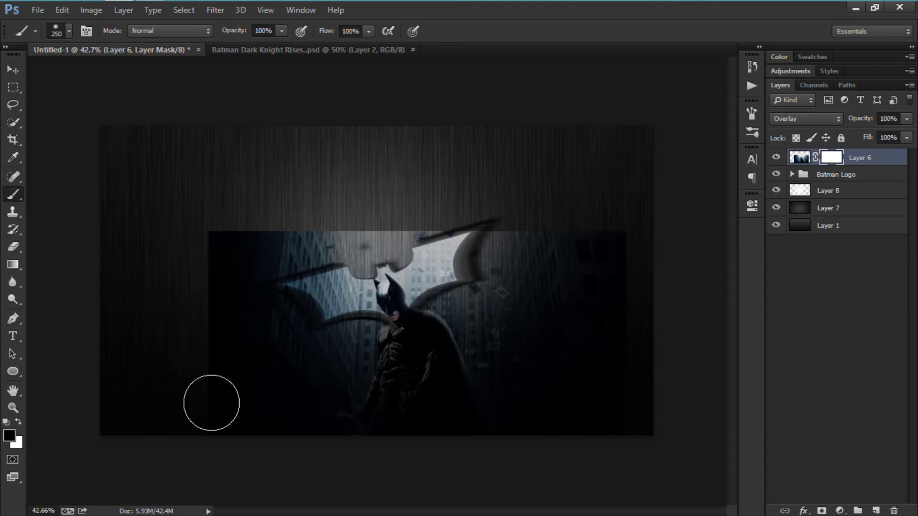
key(bracketright)
key(bracketright)
key(bracketright)
key(bracketleft)
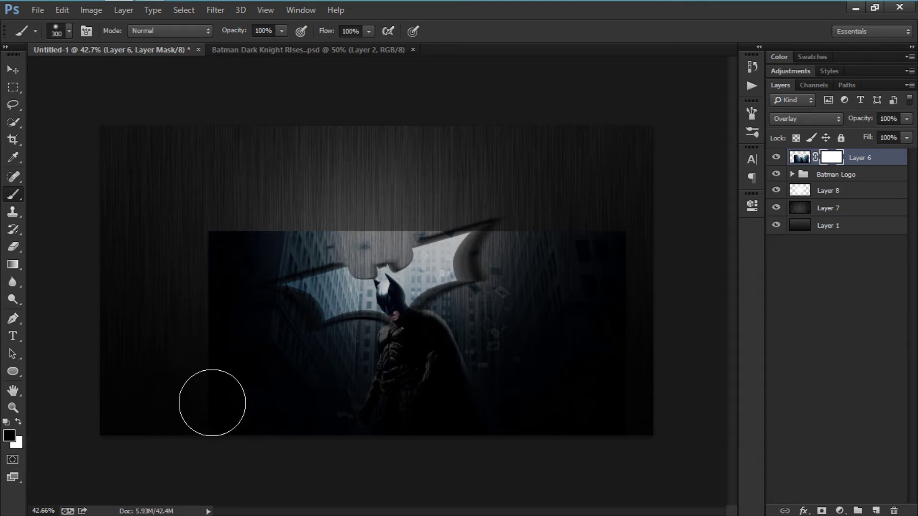
scroll(218, 407, up, 3)
scroll(205, 431, down, 2)
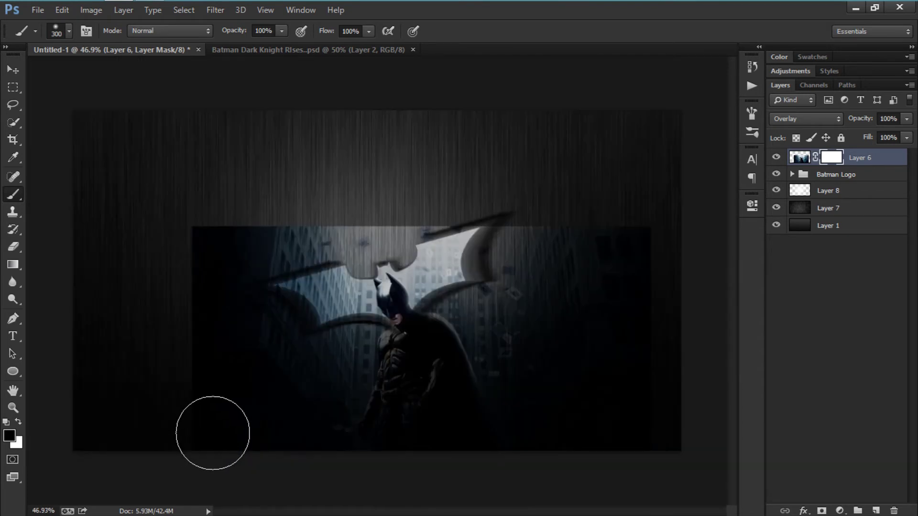
mouse_move(213, 434)
mouse_down()
mouse_move(207, 235)
mouse_move(211, 322)
mouse_up()
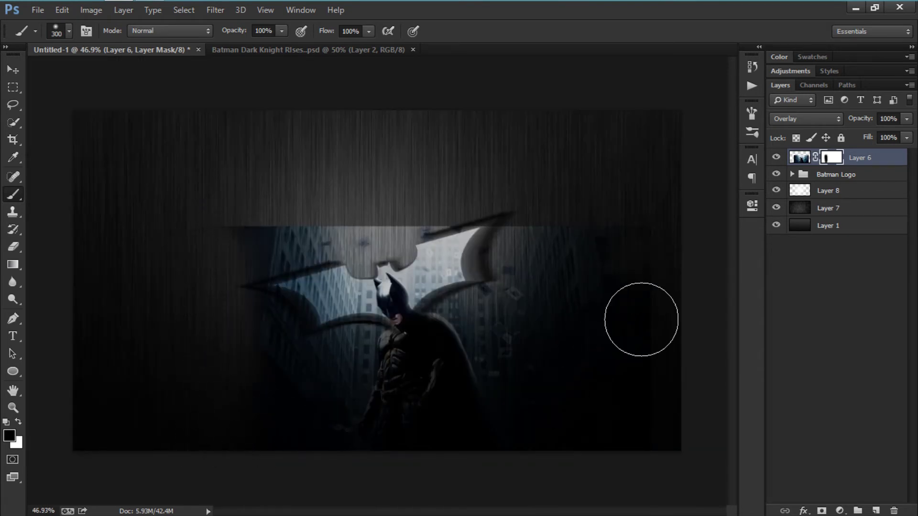
mouse_move(547, 417)
mouse_down()
mouse_move(381, 412)
mouse_move(438, 405)
mouse_move(453, 387)
mouse_move(451, 351)
mouse_move(400, 377)
mouse_move(390, 373)
mouse_move(429, 373)
mouse_move(547, 317)
mouse_move(543, 235)
mouse_move(512, 215)
mouse_move(413, 208)
mouse_move(324, 220)
mouse_move(153, 281)
mouse_move(111, 333)
mouse_move(210, 412)
mouse_move(290, 381)
mouse_move(316, 384)
mouse_move(285, 385)
mouse_move(332, 369)
mouse_move(299, 357)
mouse_move(373, 366)
mouse_move(376, 358)
mouse_move(357, 365)
mouse_move(413, 372)
mouse_move(519, 301)
mouse_move(521, 236)
mouse_move(515, 222)
mouse_move(480, 208)
mouse_move(233, 268)
mouse_up()
Refine the Layer 6 mask with an 80 px brush, restoring Batman's neck at the logo's lower tip and hiding the excess beside it
scroll(404, 385, up, 5)
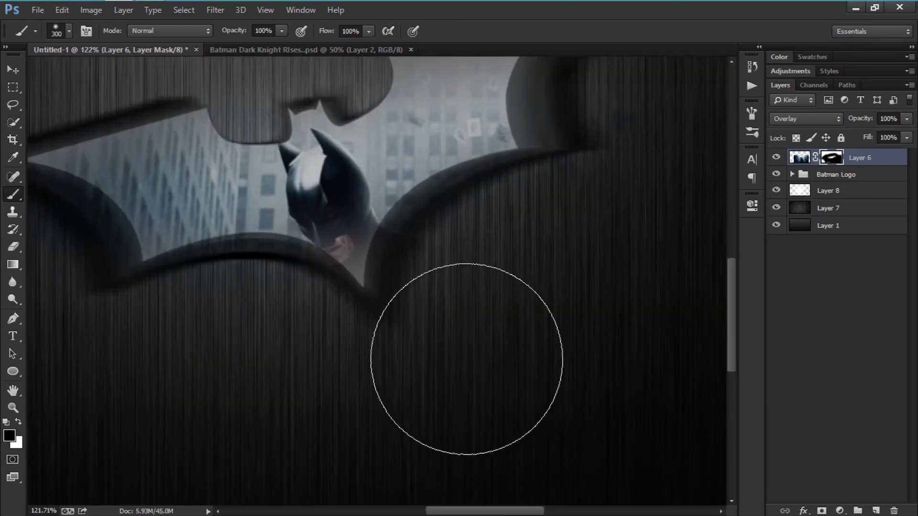
scroll(405, 360, down, 5)
scroll(459, 328, up, 3)
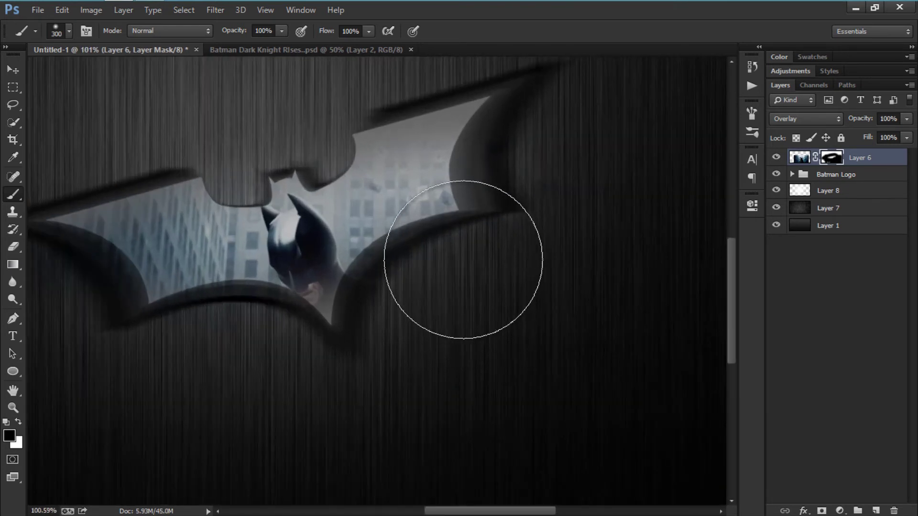
key(bracketleft)
scroll(361, 317, up, 1)
key(bracketleft)
key(bracketleft)
key(bracketleft)
key(bracketleft)
key(bracketleft)
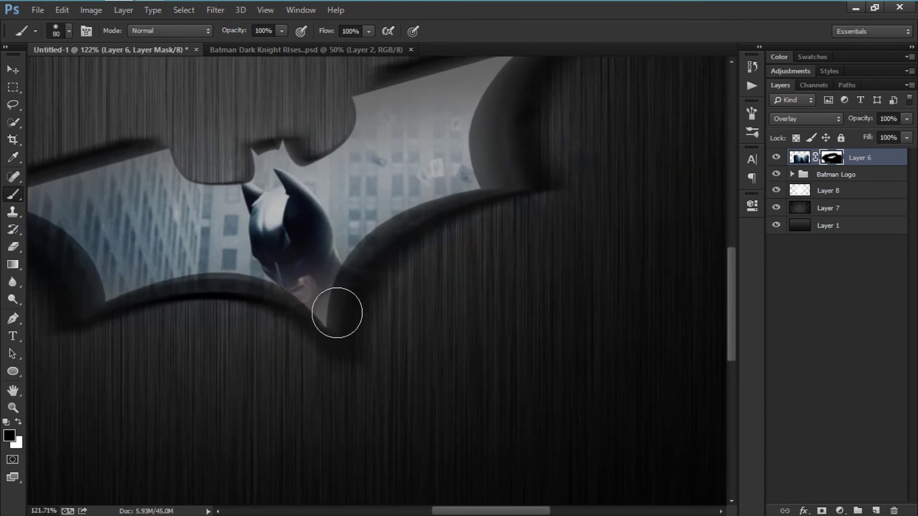
key(x)
mouse_move(334, 305)
mouse_down()
mouse_move(405, 233)
mouse_move(451, 206)
mouse_up()
key(x)
mouse_move(423, 275)
mouse_down()
mouse_move(359, 326)
mouse_move(384, 285)
mouse_move(482, 231)
mouse_move(468, 255)
mouse_move(641, 198)
mouse_up()
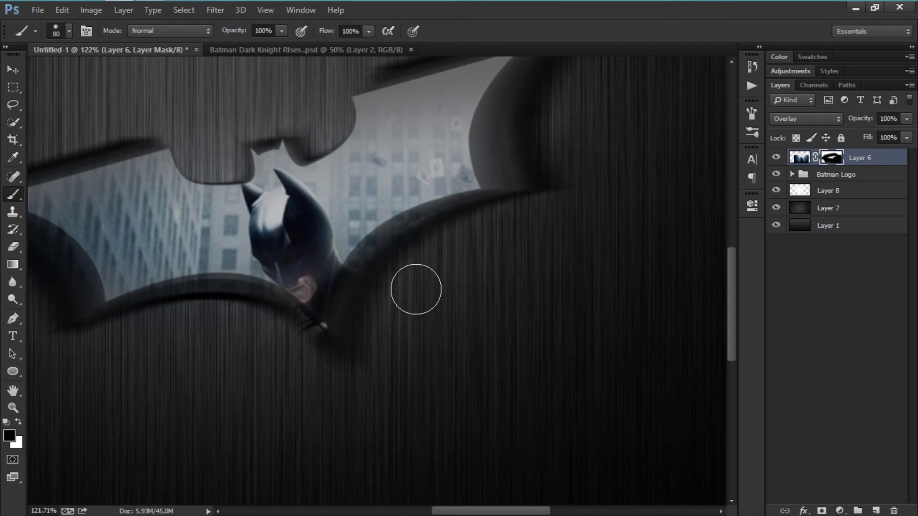
Inspect the masked Batman picture inside the bat logo, both close up and in the full composition
scroll(349, 363, down, 3)
scroll(304, 322, up, 5)
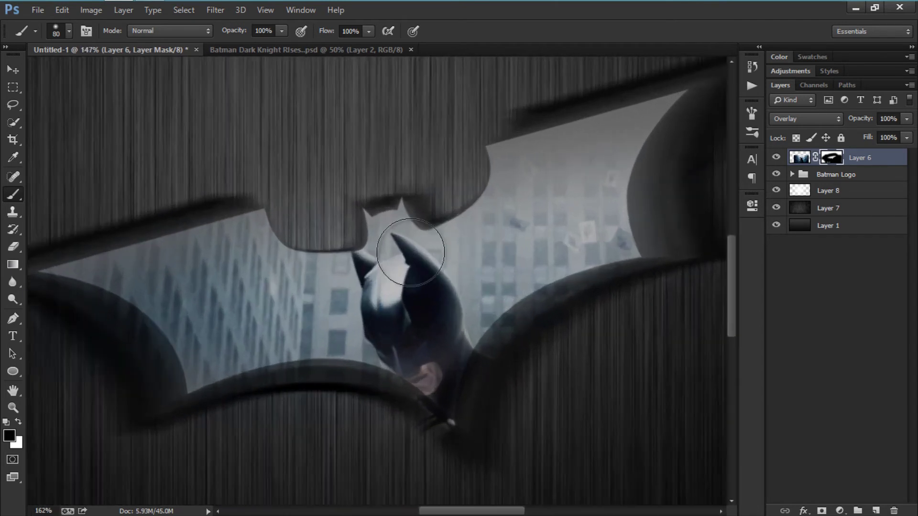
scroll(287, 215, down, 3)
click(13, 69)
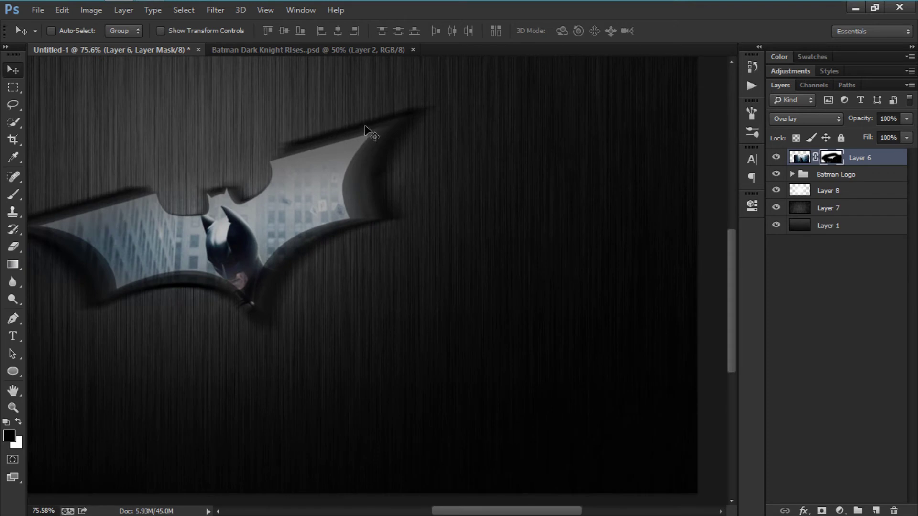
scroll(113, 230, down, 3)
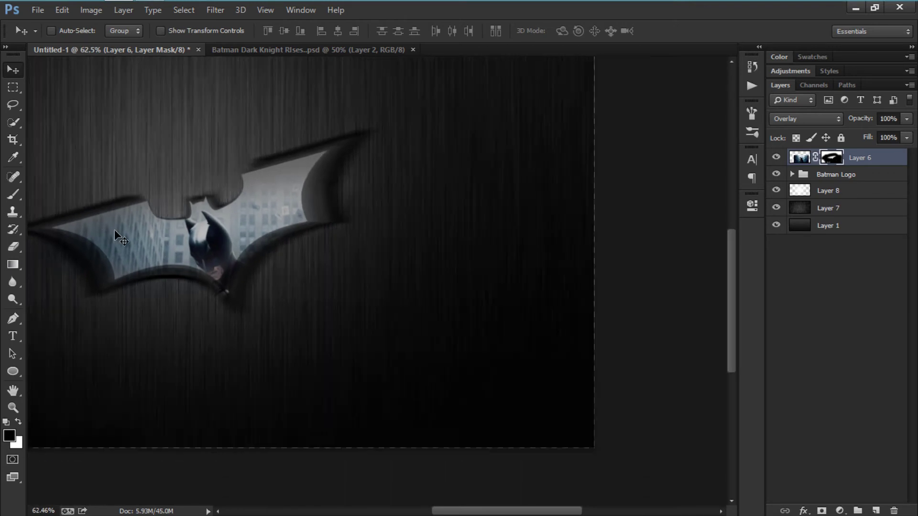
scroll(543, 293, up, 4)
scroll(367, 275, down, 4)
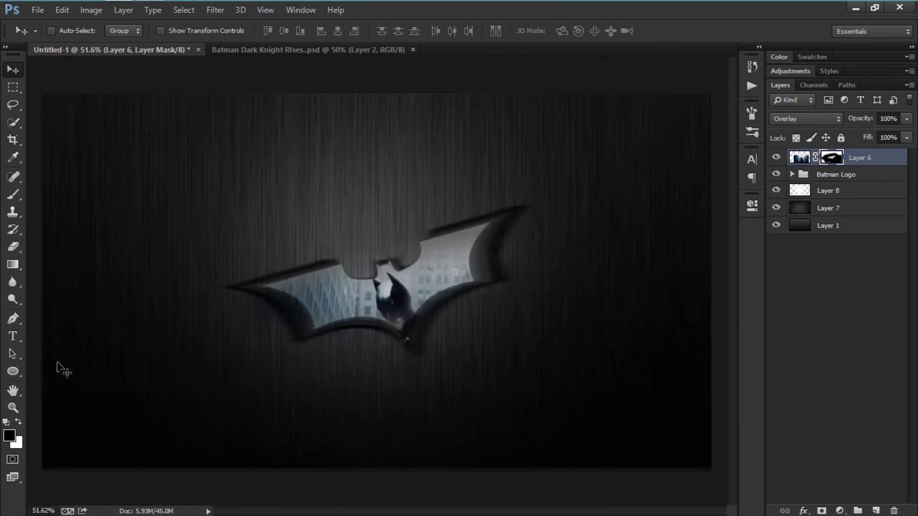
Add a new layer above Layer 6 and set the foreground colour to light grey #dfdfdf for the Ellipse tool
click(13, 371)
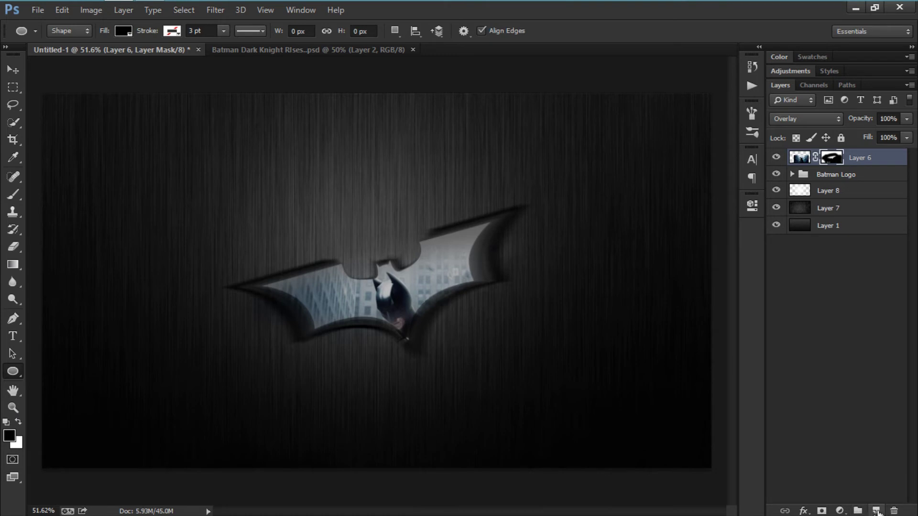
click(876, 511)
click(10, 437)
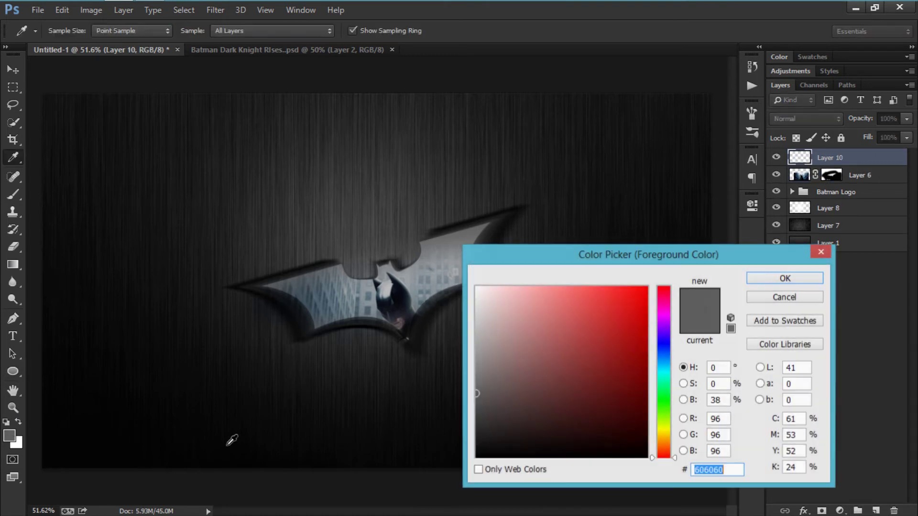
mouse_move(490, 390)
mouse_down()
mouse_move(453, 322)
mouse_move(455, 300)
mouse_up()
key(Return)
key(u)
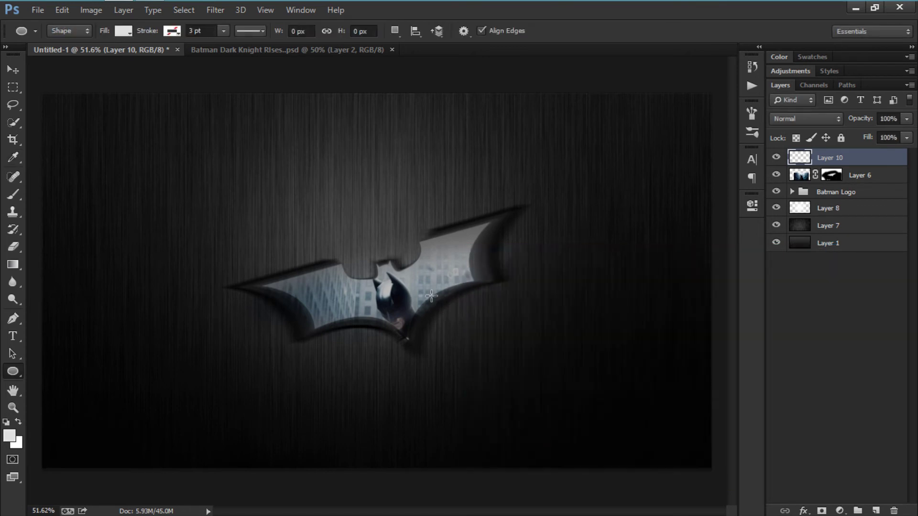
click(9, 436)
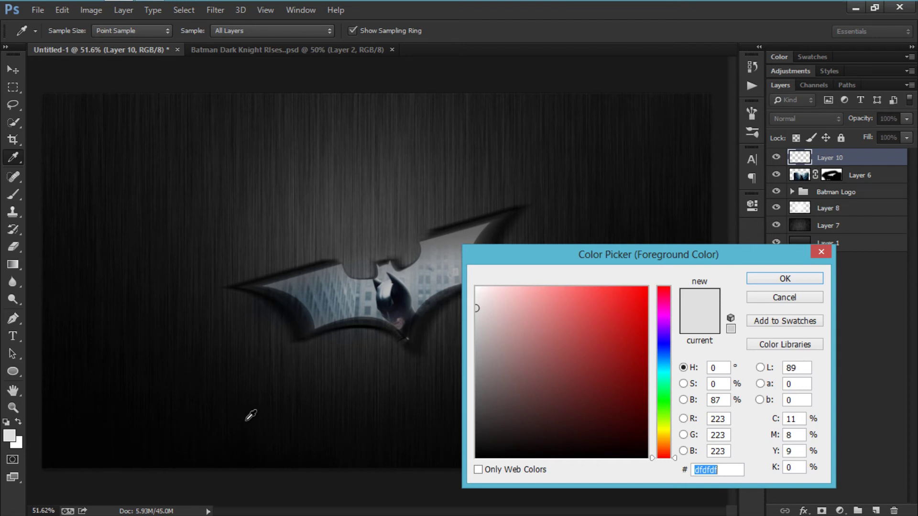
click(779, 279)
Draw an ellipse of about 814 x 249 px over the upper part of the bat logo and set its opacity to 37%
drag(230, 223, 514, 308)
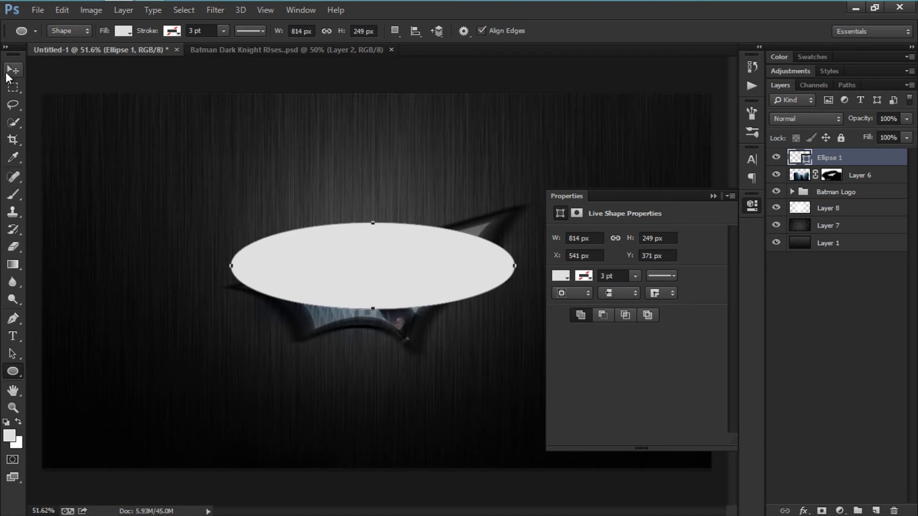
click(13, 70)
click(713, 197)
mouse_move(862, 125)
mouse_down()
mouse_move(814, 124)
mouse_move(886, 125)
mouse_move(875, 123)
mouse_up()
scroll(480, 274, up, 1)
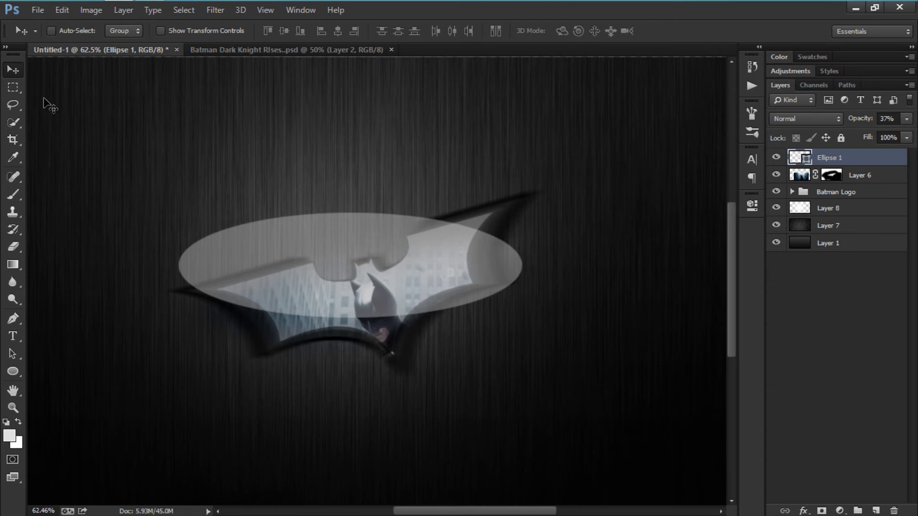
Move Ellipse 1 into the Batman Logo group directly above Layer 9 copy 4 and clip it to that layer
click(792, 192)
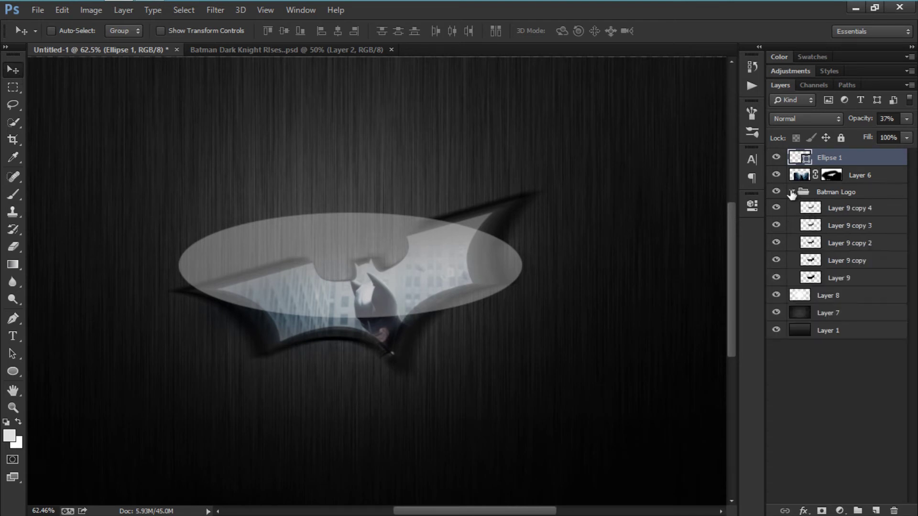
click(843, 213)
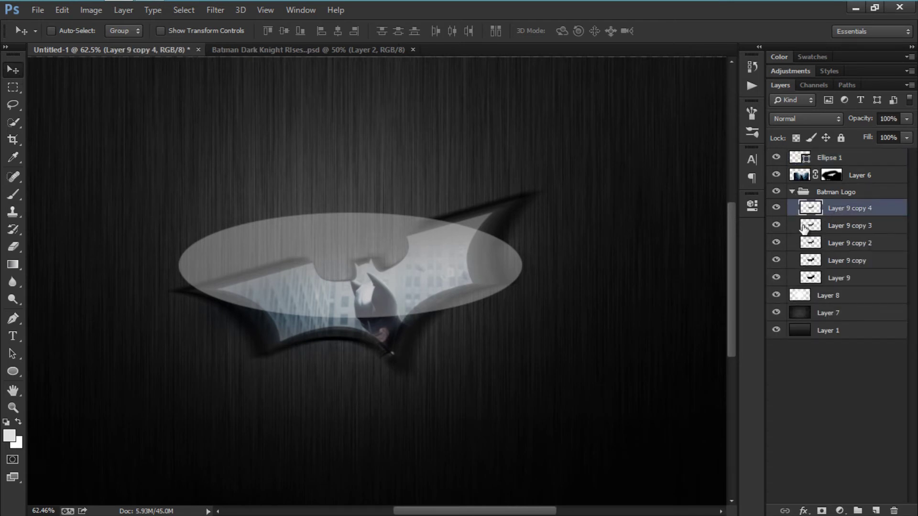
drag(832, 171, 832, 206)
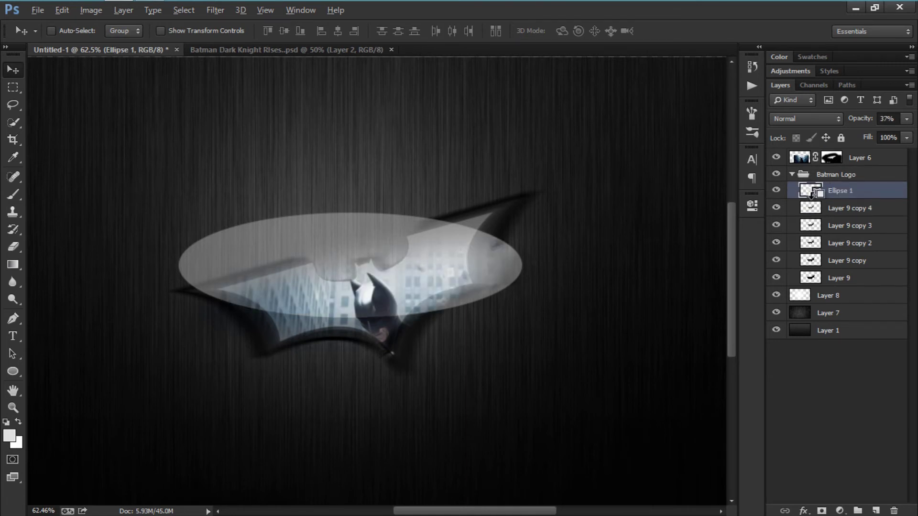
alt+click(813, 198)
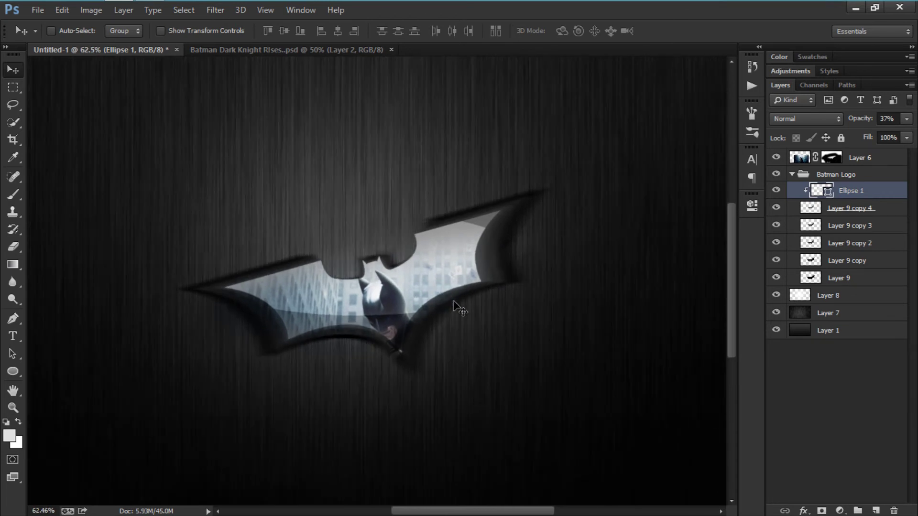
Rotate the ellipse about -14.4° to follow the bat logo's tilt and shift it slightly up and left
key(ctrl+t)
drag(521, 346, 547, 309)
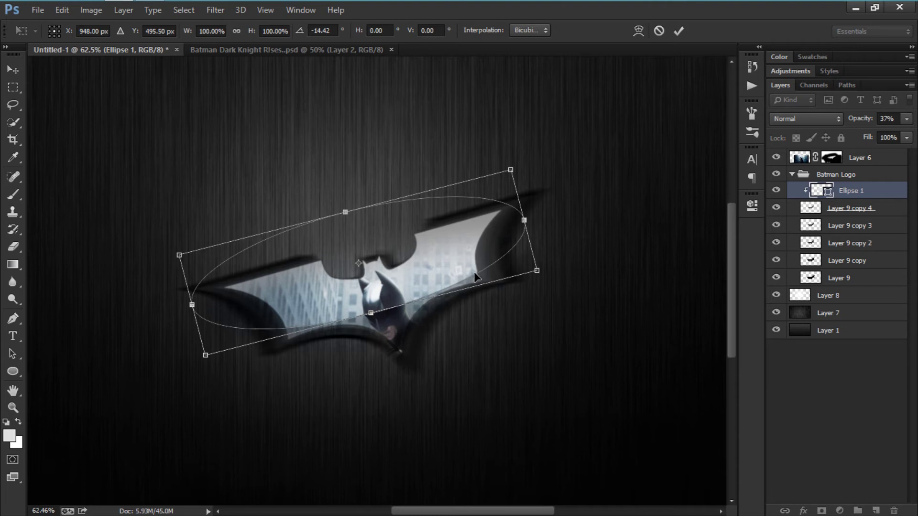
drag(457, 264, 453, 254)
key(Return)
Move Ellipse 1 and Layer 9 copy 4 together out of the Batman Logo group to above Layer 6
scroll(421, 277, up, 2)
scroll(412, 285, up, 3)
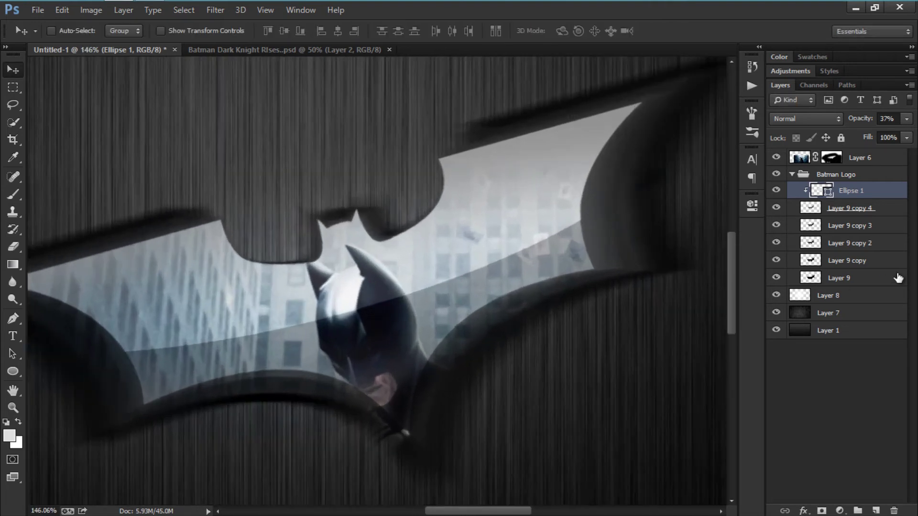
shift+click(854, 209)
drag(864, 201, 832, 166)
scroll(364, 292, down, 1)
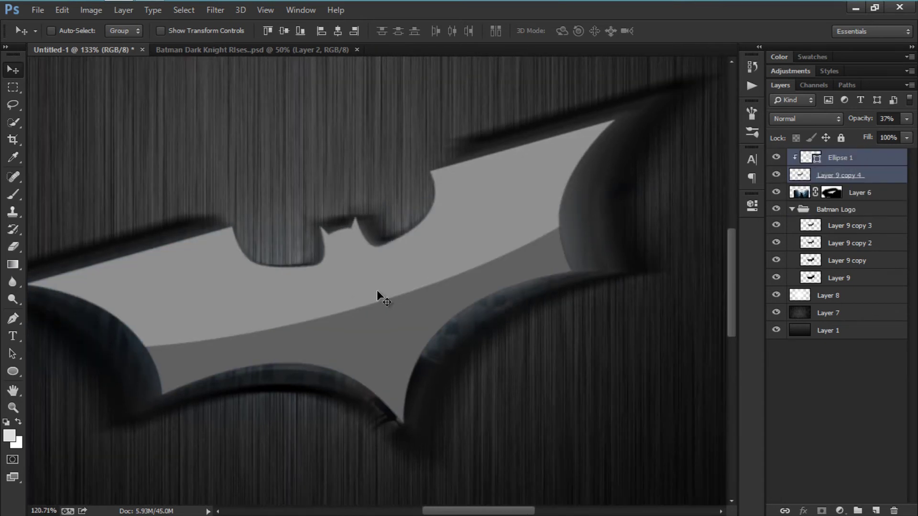
Place Layer 6 between Ellipse 1 and Layer 9 copy 4 so it is clipped to Layer 9 copy 4
click(857, 177)
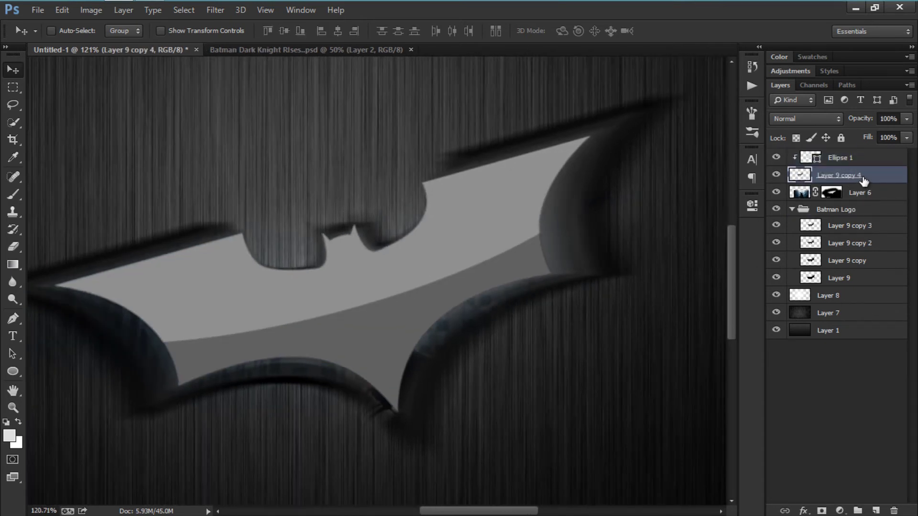
drag(872, 196, 871, 170)
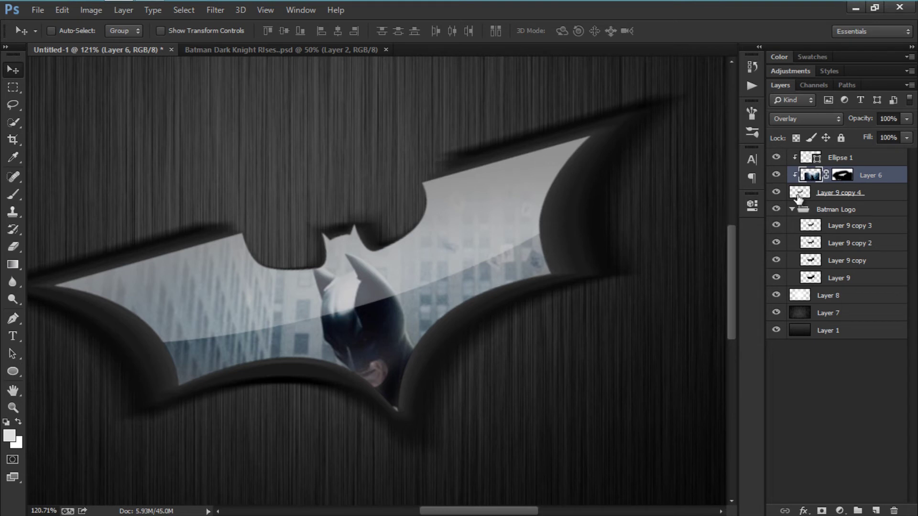
scroll(339, 278, down, 3)
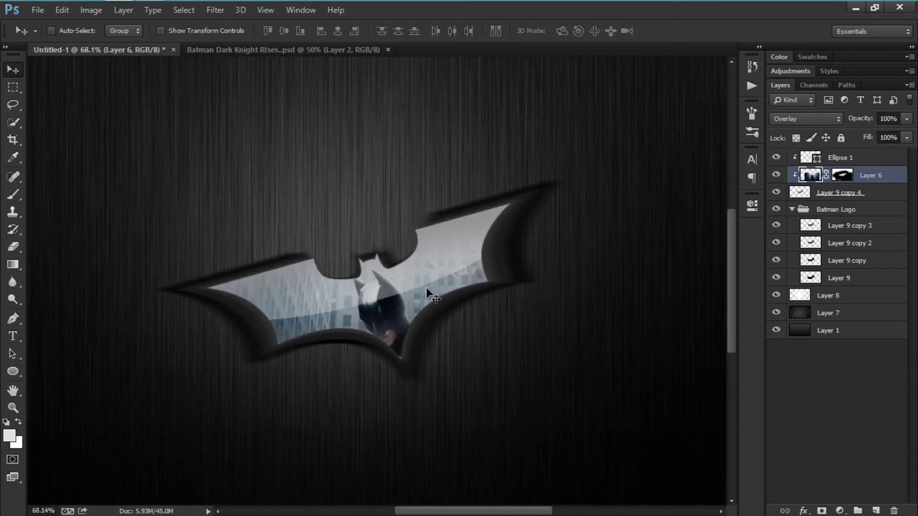
scroll(414, 286, up, 1)
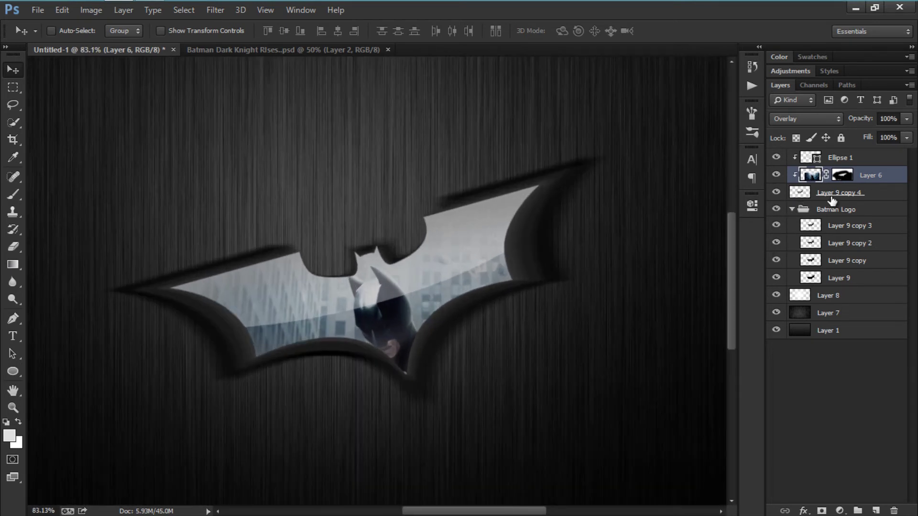
Release the clipping of Layer 6 and Ellipse 1, and clip both layers to Layer 9 copy 4 again
click(829, 200)
click(827, 233)
click(822, 197)
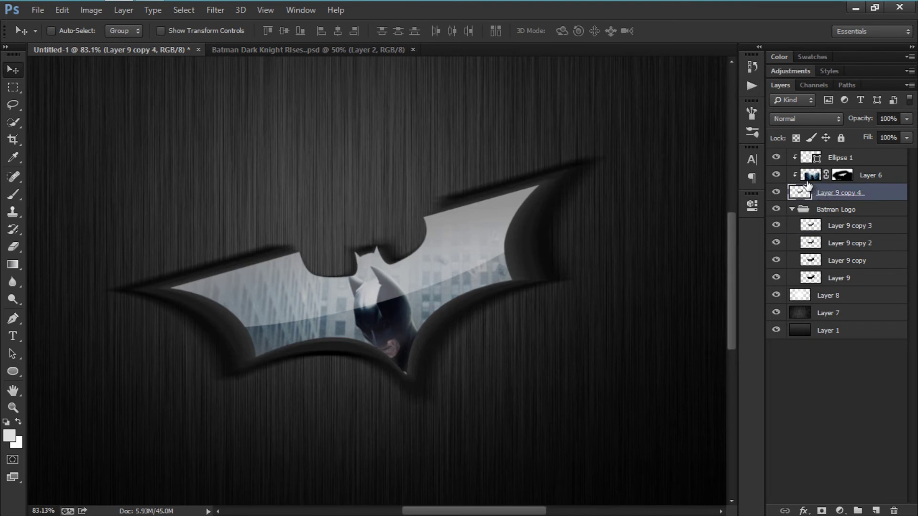
alt+click(808, 183)
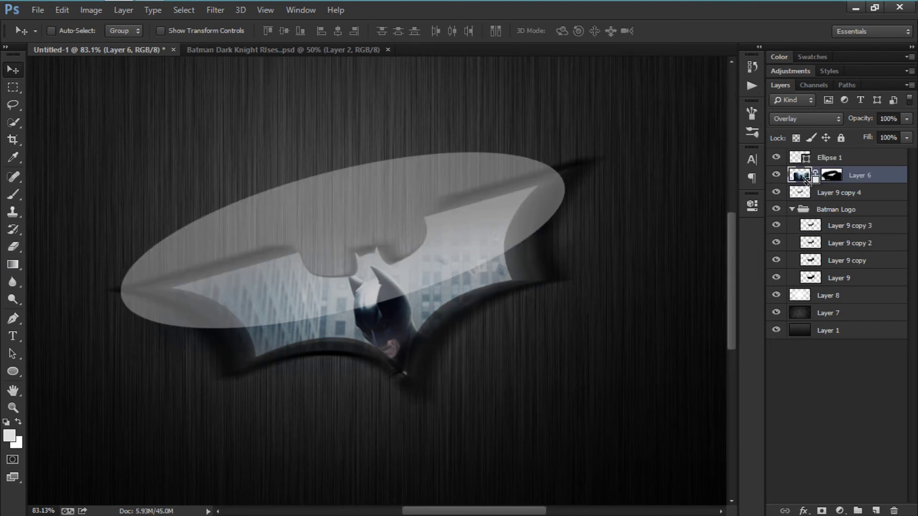
alt+click(807, 183)
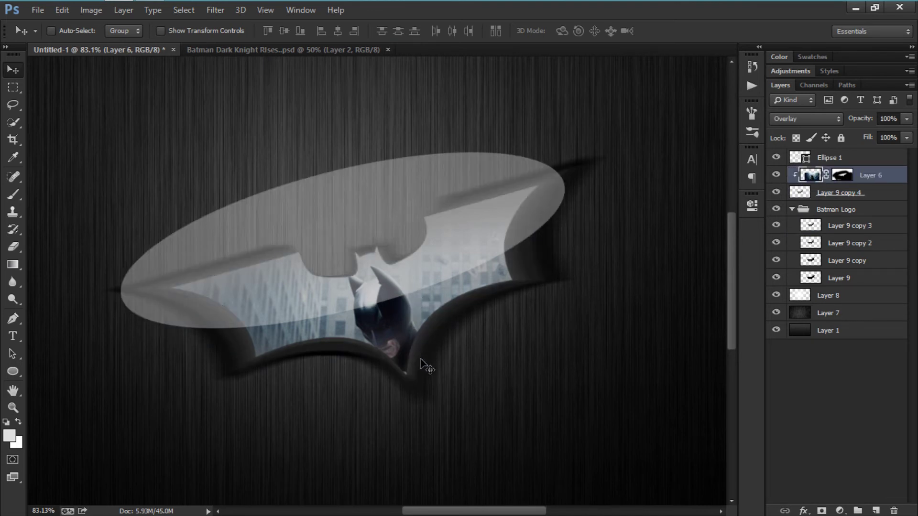
key(alt)
drag(802, 196, 805, 159)
alt+click(802, 157)
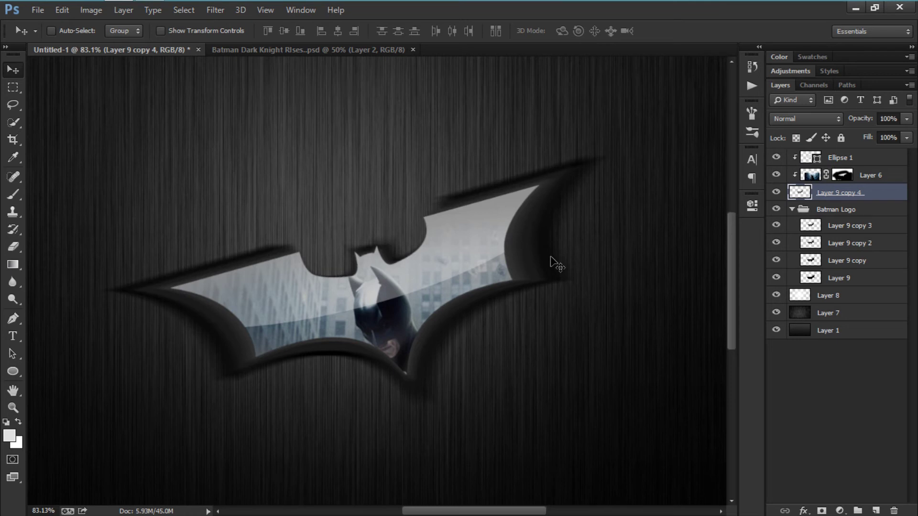
Try a lower opacity for Layer 9 copy 4
scroll(492, 286, down, 4)
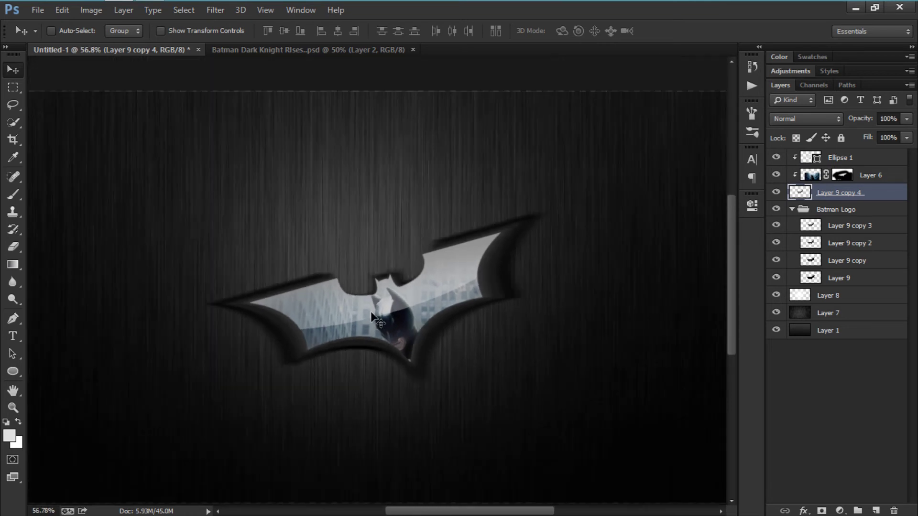
scroll(617, 246, up, 3)
scroll(617, 248, up, 1)
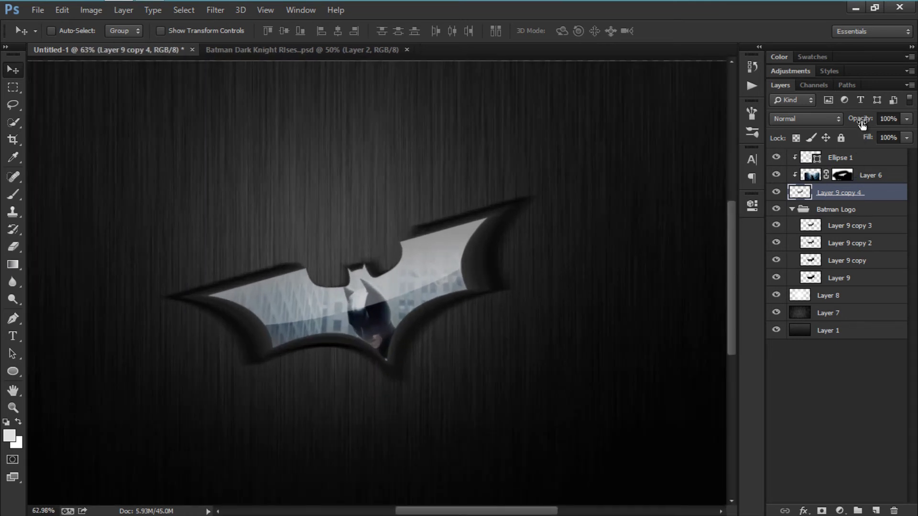
drag(862, 122, 853, 124)
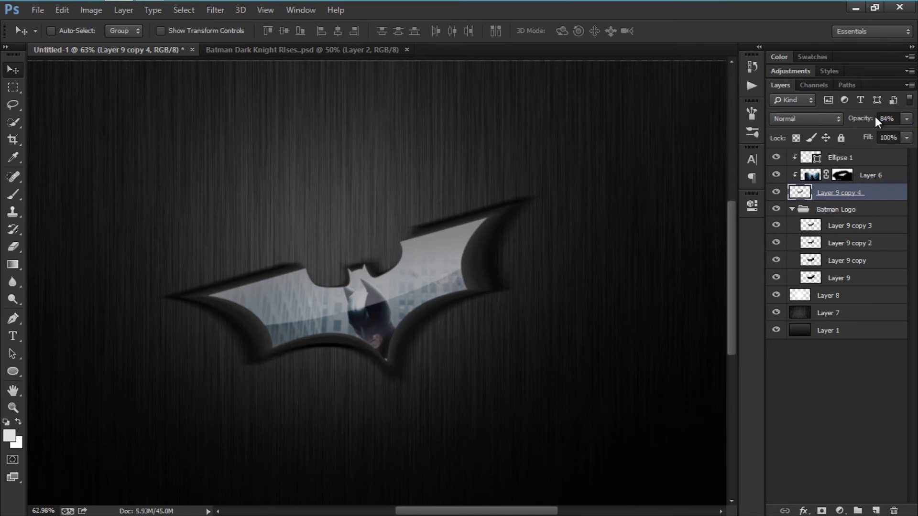
drag(865, 126, 885, 123)
Set the opacity of Layer 6, the masked Batman picture, to 78%
click(878, 158)
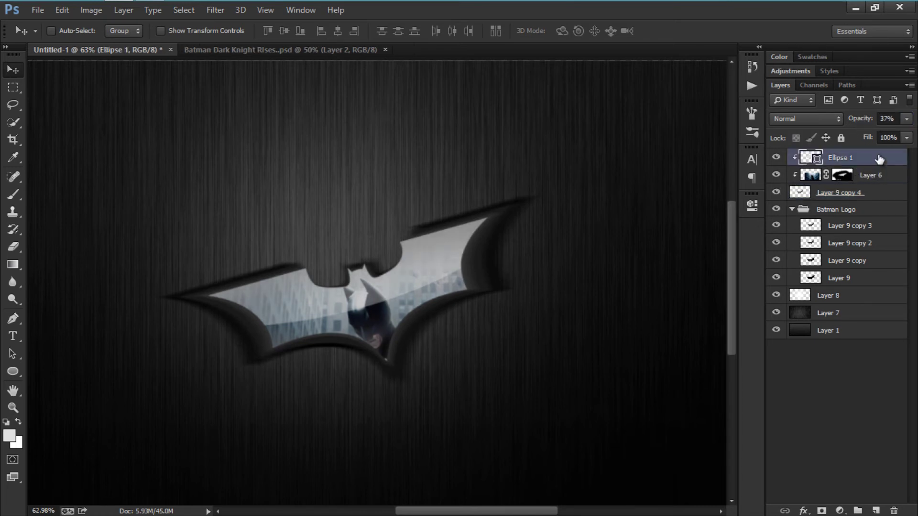
click(871, 175)
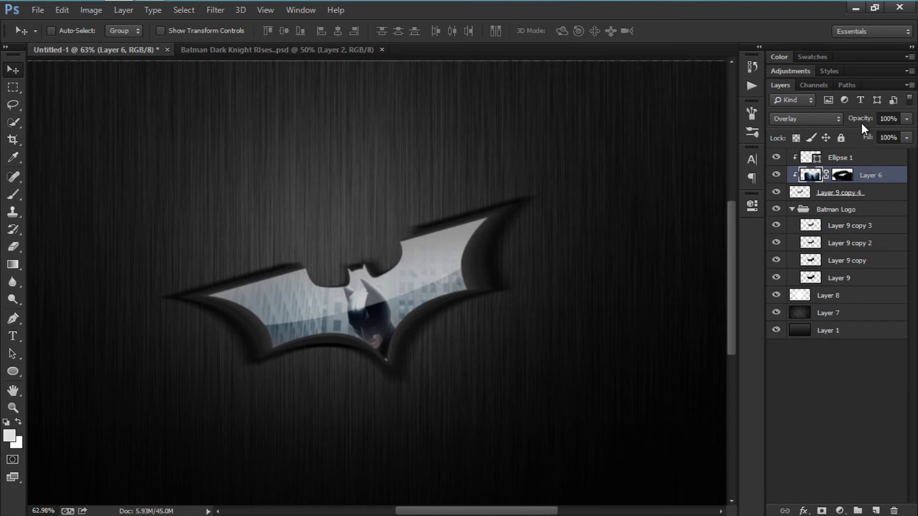
mouse_move(858, 122)
mouse_down()
mouse_move(831, 130)
mouse_move(848, 125)
mouse_up()
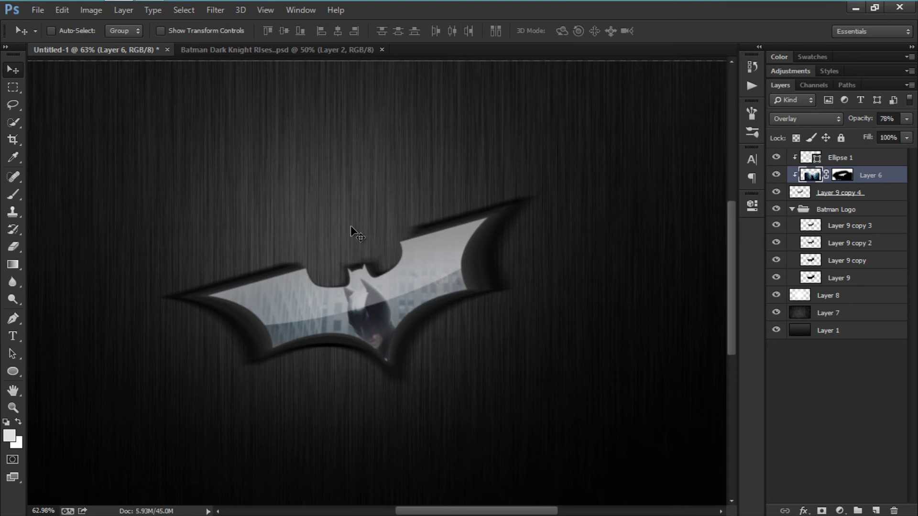
scroll(215, 316, up, 2)
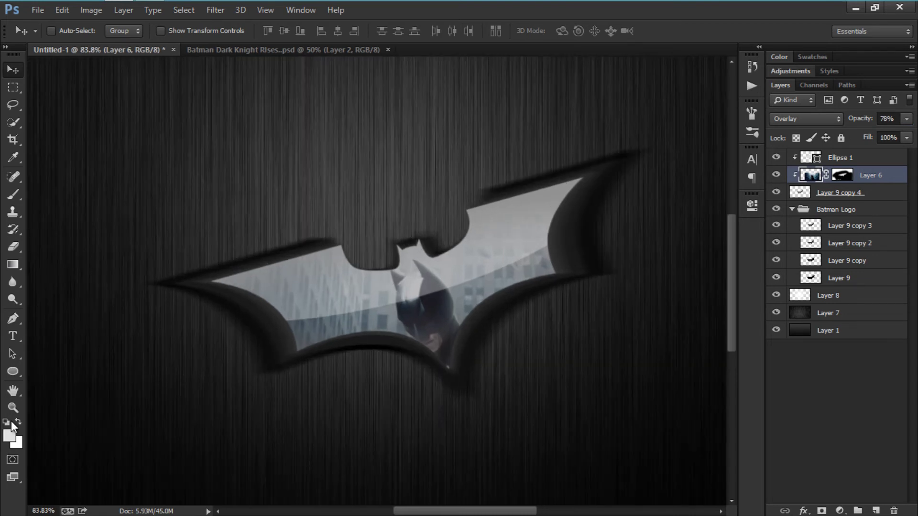
Reset the foreground and background colours to the default black and white
key(d)
scroll(297, 344, down, 2)
scroll(455, 335, up, 4)
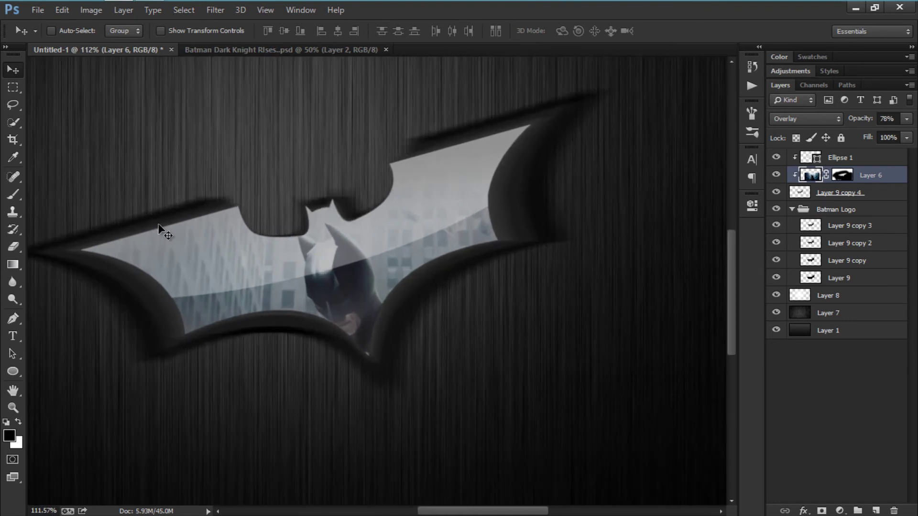
scroll(162, 231, down, 3)
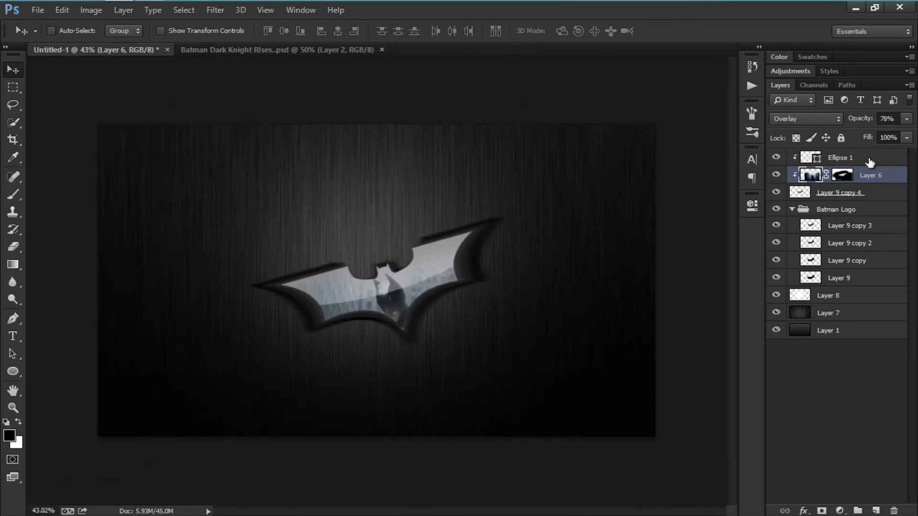
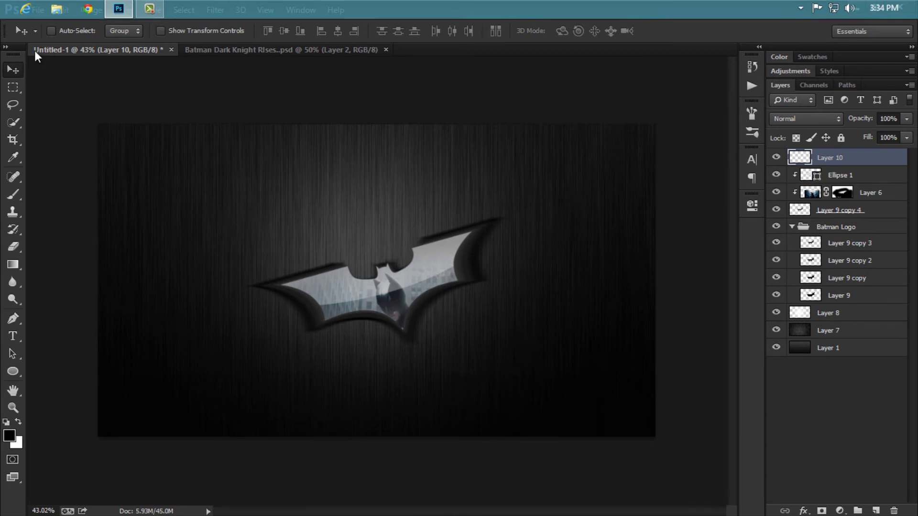
Run the Vignette action from the Vignettes set, dismiss its gradient settings, and delete the Vignette layer
click(750, 86)
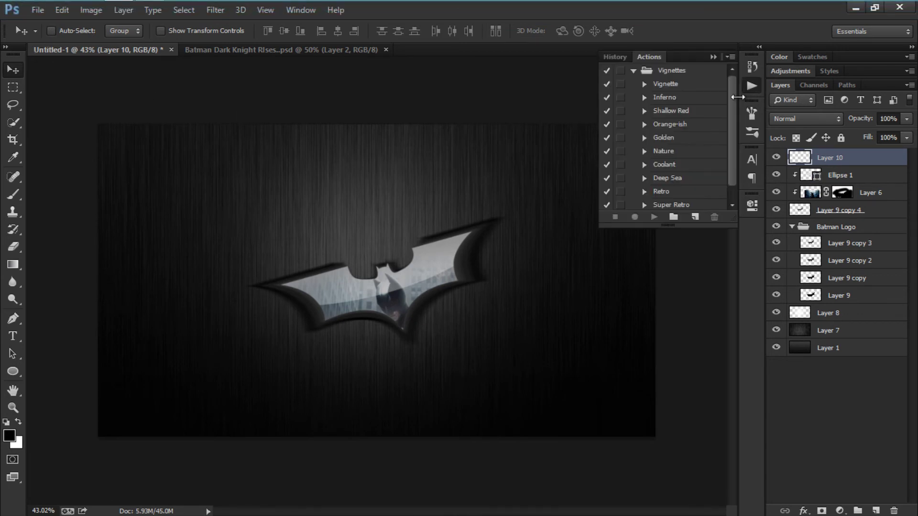
click(636, 88)
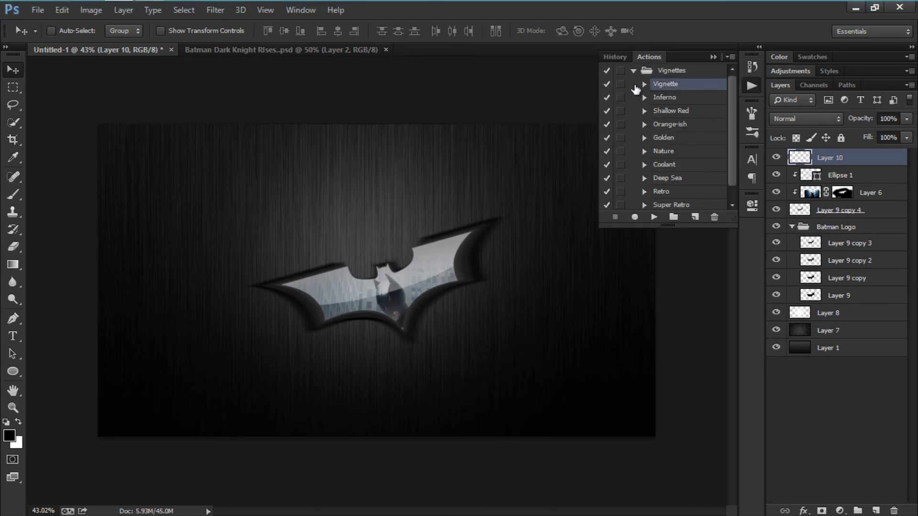
click(655, 219)
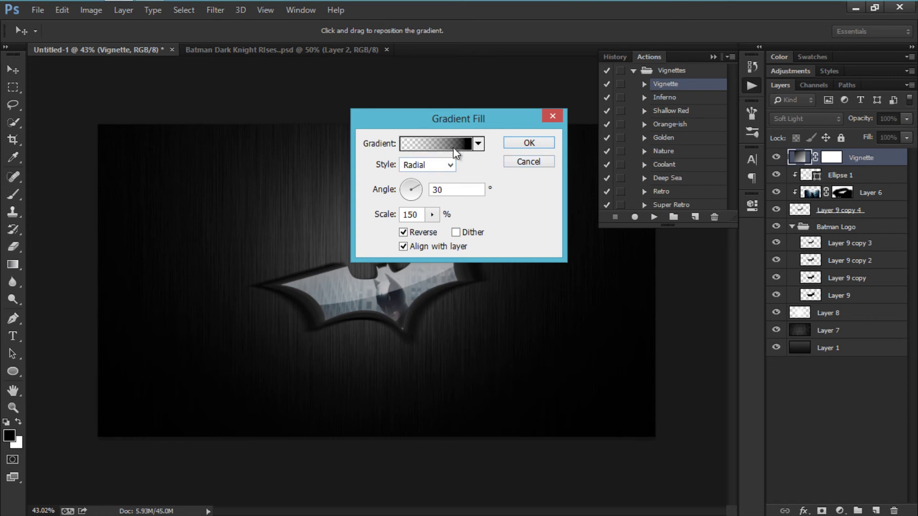
click(552, 120)
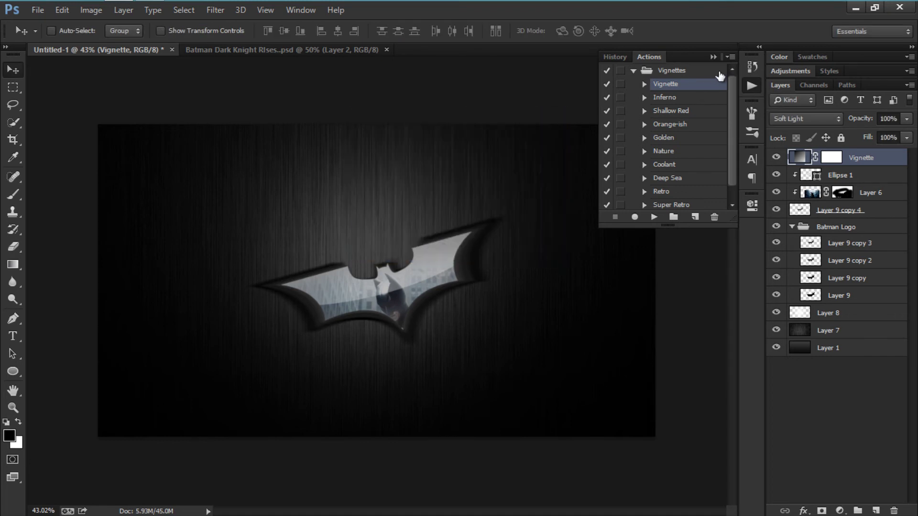
click(716, 56)
key(b)
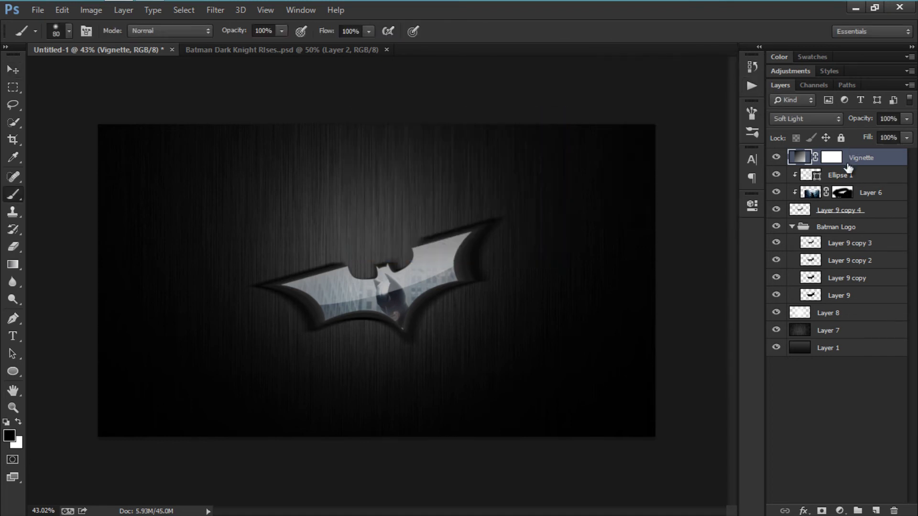
key(v)
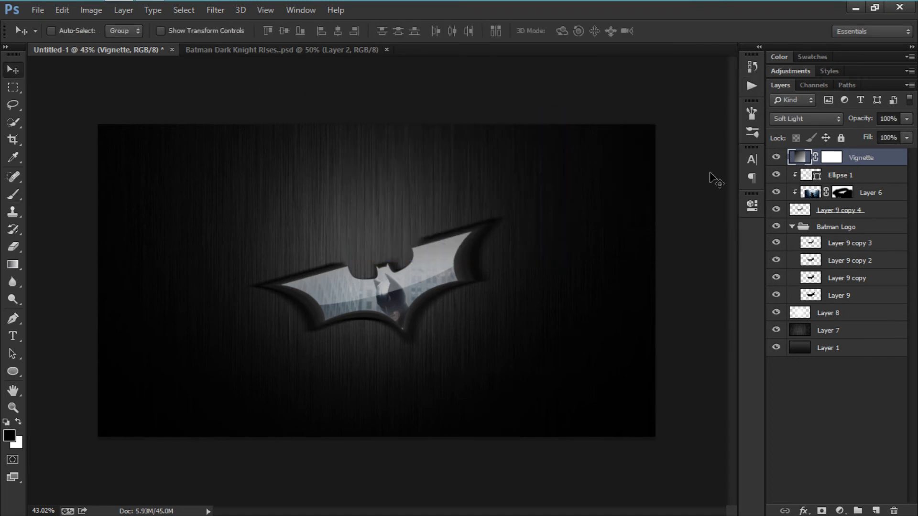
key(Delete)
Add a gradient fill layer named Gradient Fill 1 above Ellipse 1, in Normal mode at 100% opacity without a clipping mask
click(83, 7)
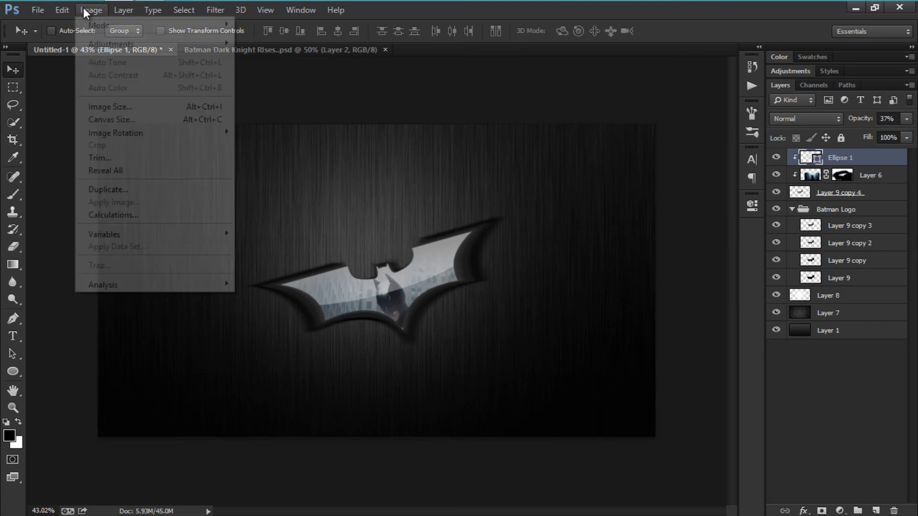
mouse_move(123, 11)
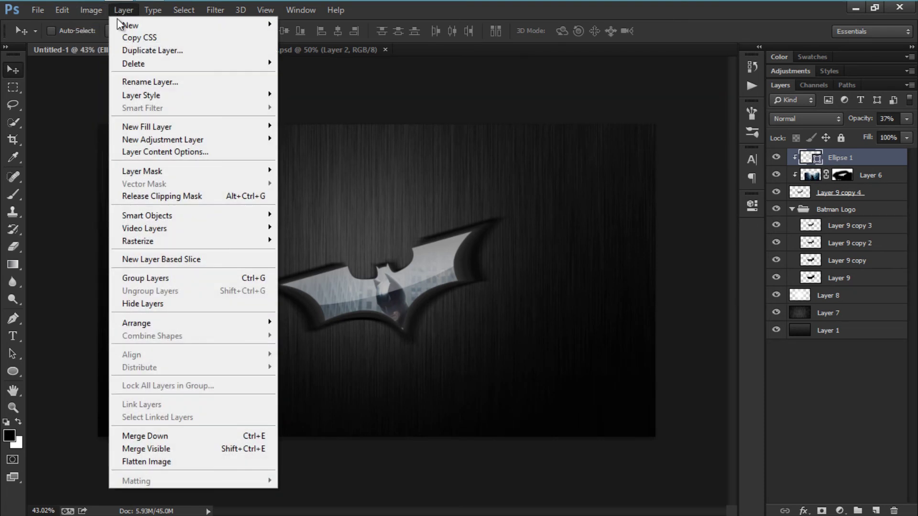
mouse_move(230, 126)
click(322, 139)
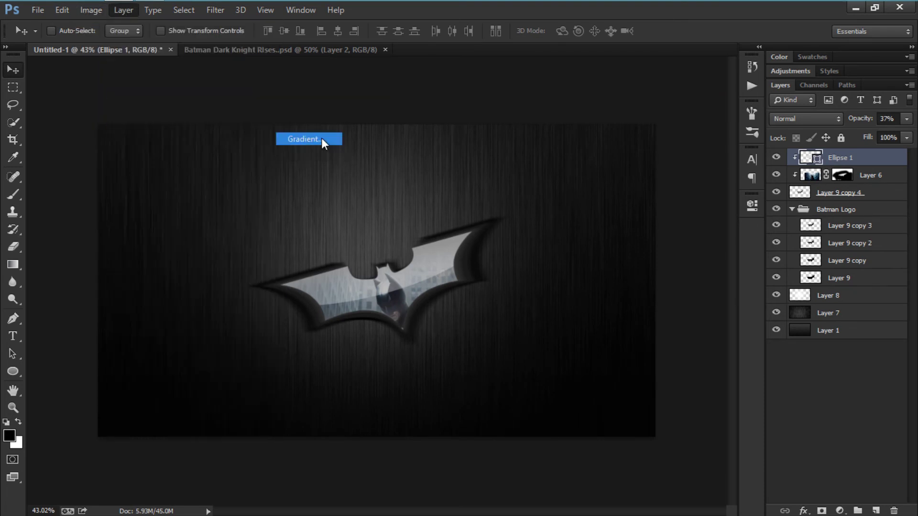
key(End)
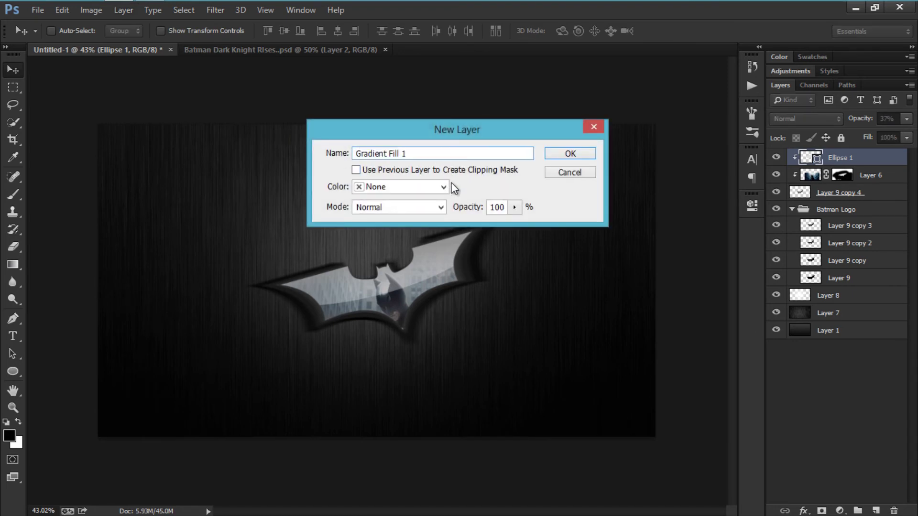
click(563, 158)
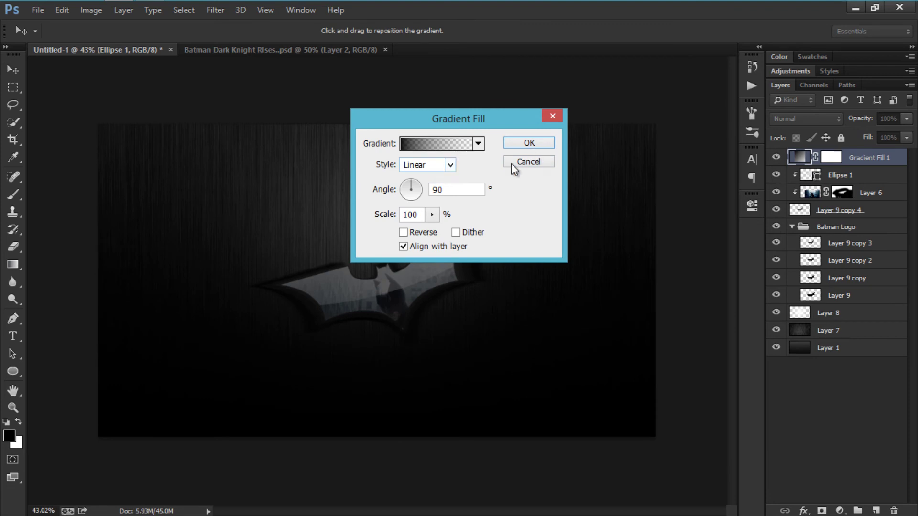
Configure the gradient fill as reversed and radial, with a 30° angle and 150% scale
click(417, 234)
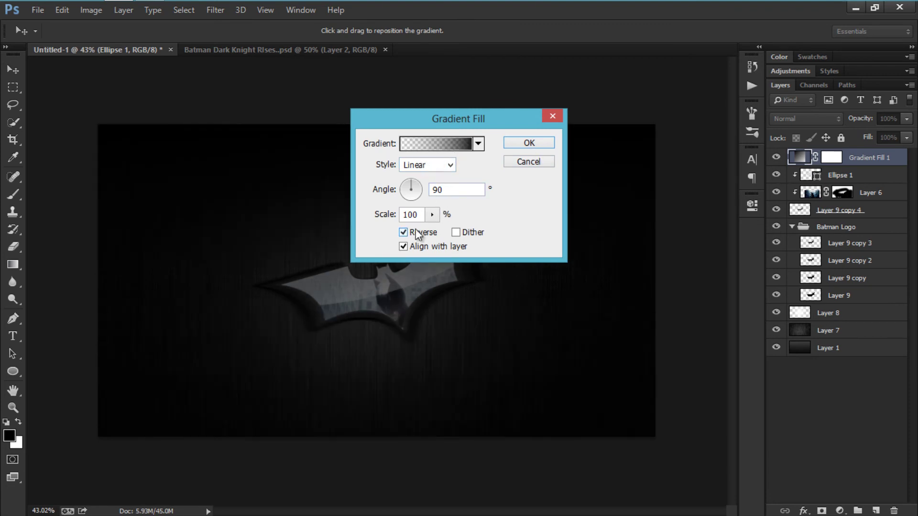
click(431, 218)
click(430, 224)
drag(388, 220, 411, 214)
click(427, 164)
click(427, 164)
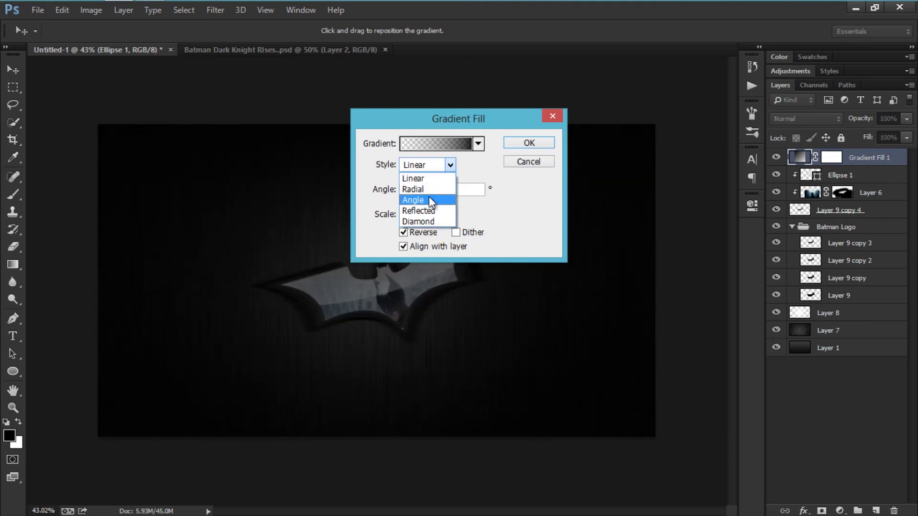
click(428, 190)
drag(456, 190, 427, 191)
text(30)
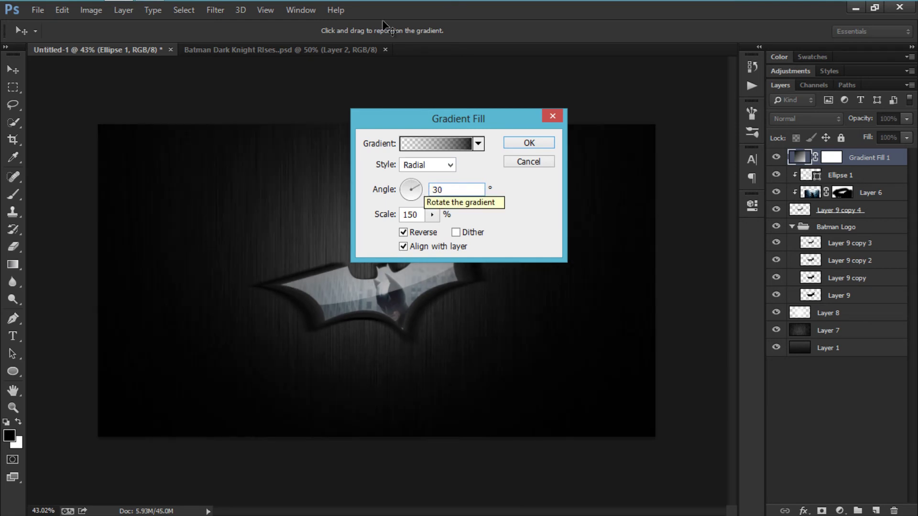
key(Return)
Adjust the opacity of Gradient Fill 1 and stamp all visible layers into a new top layer
scroll(468, 199, up, 6)
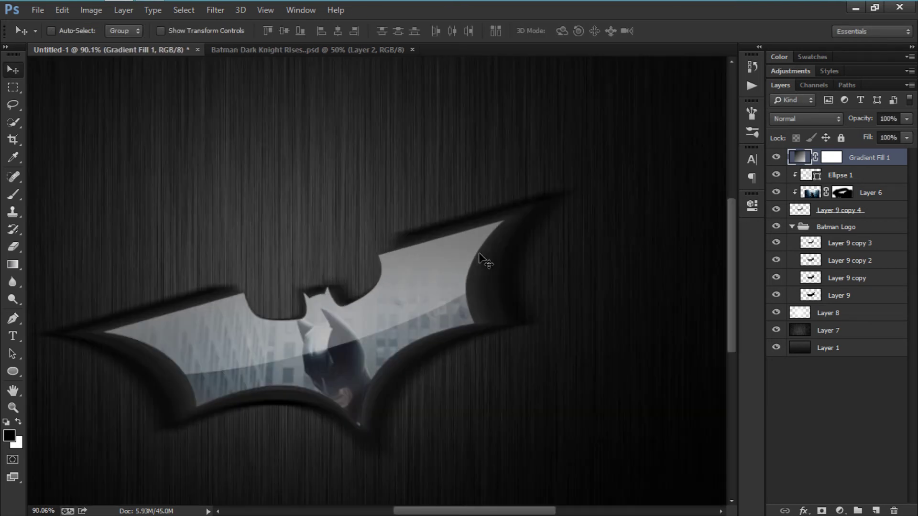
scroll(439, 345, down, 6)
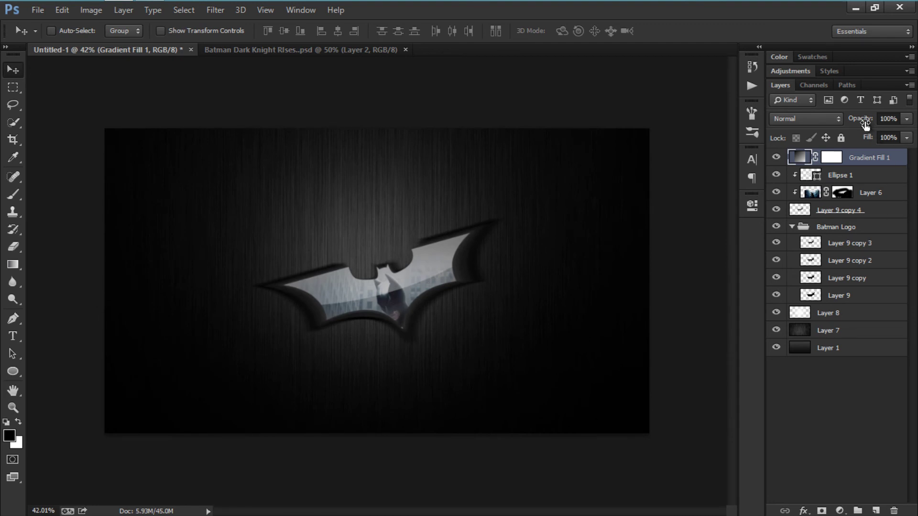
drag(860, 119, 852, 122)
key(ctrl+shift+alt+e)
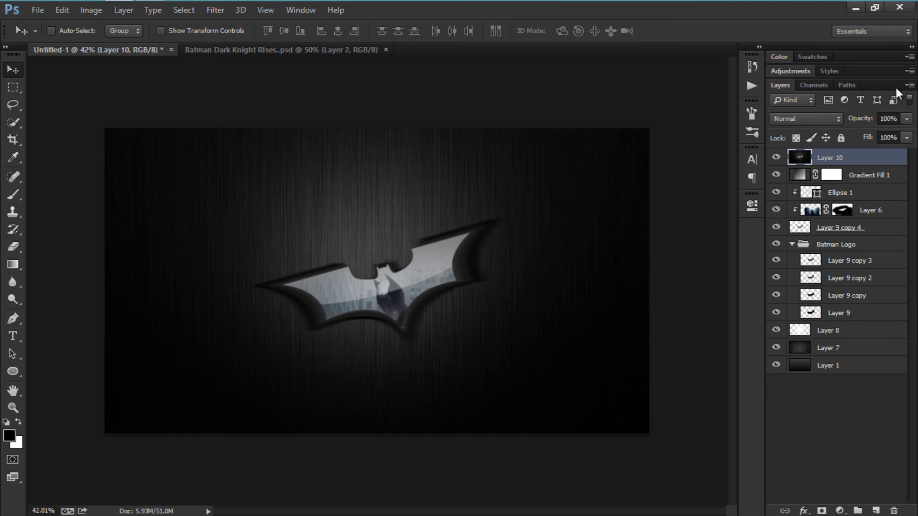
Add a new layer on top and paint one soft white 1900 px brush dab centred on the bat logo
click(877, 511)
key(b)
right_click(342, 362)
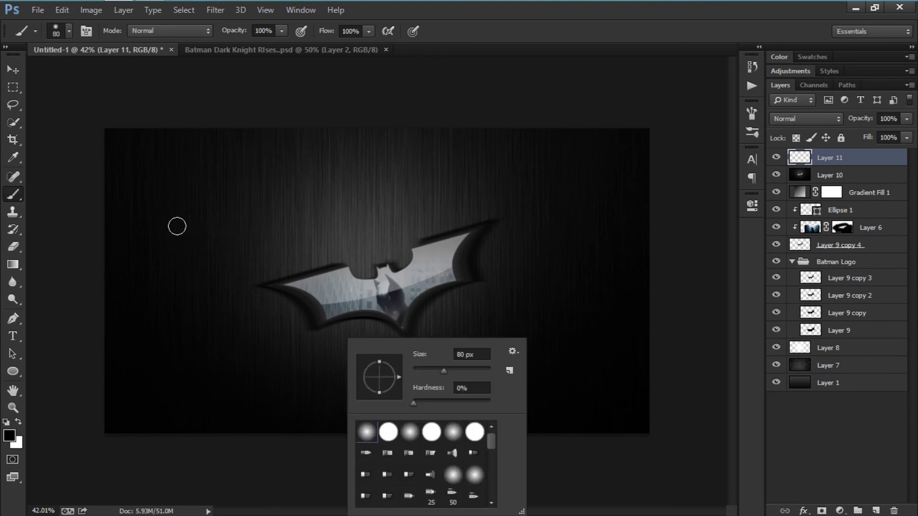
click(262, 221)
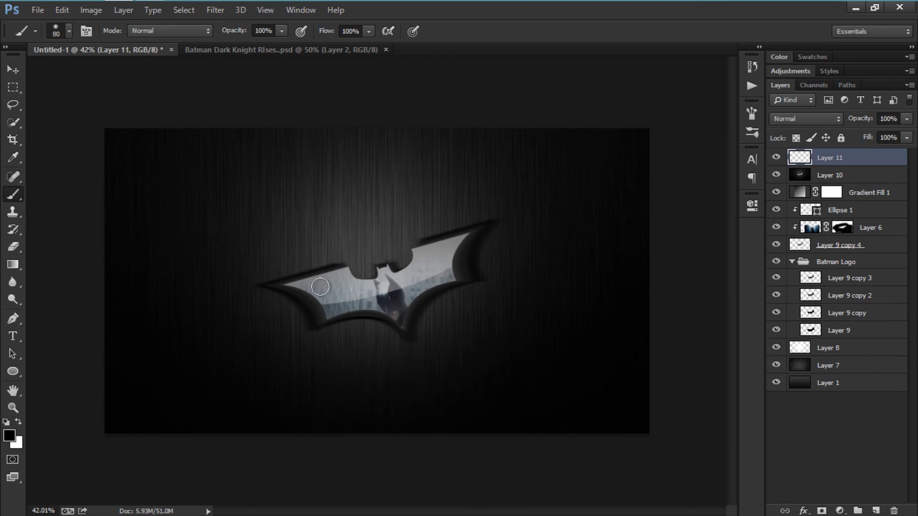
key(bracketright)
key(bracketright)
key(bracketright)
key(bracketright)
key(bracketright)
key(bracketright)
key(bracketright)
key(bracketright)
key(bracketright)
key(bracketright)
key(bracketright)
key(bracketright)
key(bracketright)
key(bracketright)
key(bracketright)
key(bracketright)
key(bracketright)
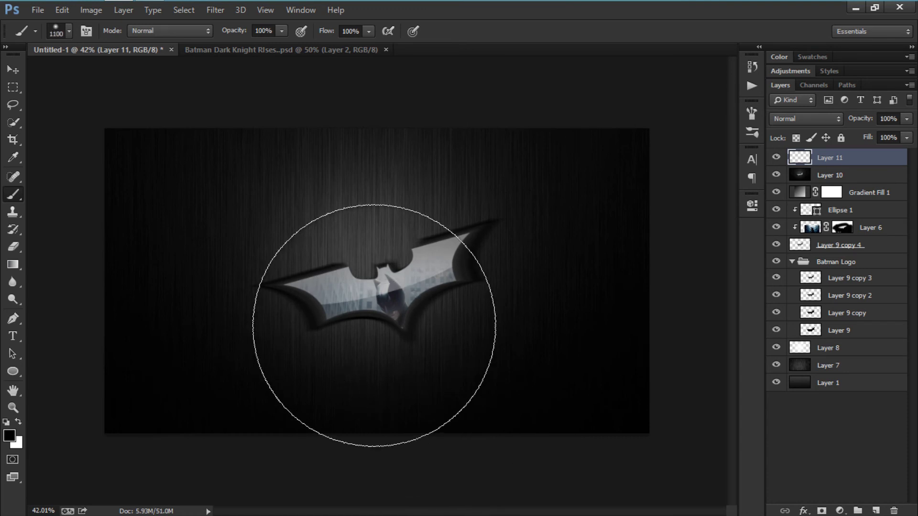
key(bracketright)
key(bracketright)
key(bracketright)
key(bracketright)
key(bracketright)
key(bracketright)
key(x)
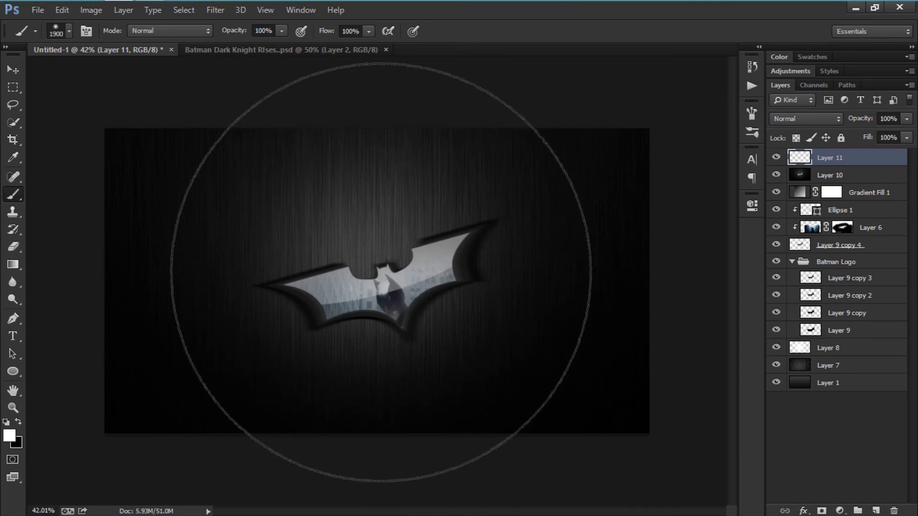
click(384, 275)
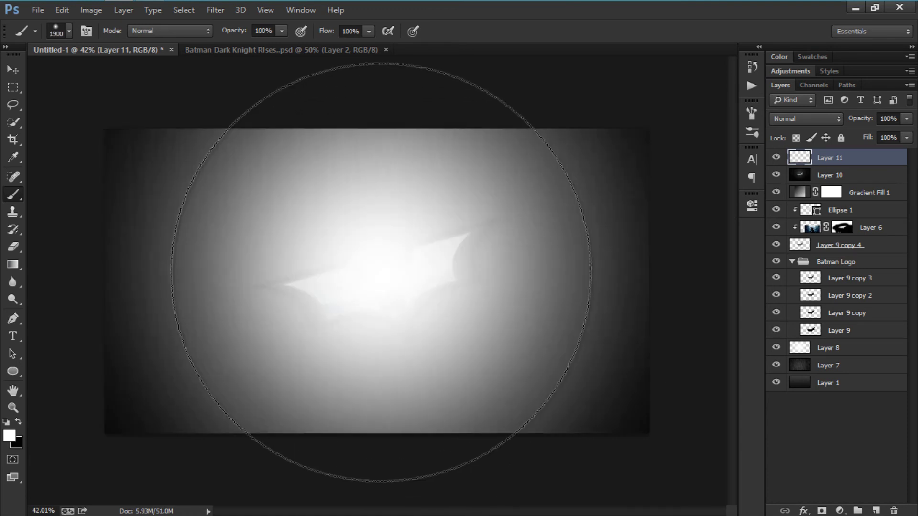
Set the white glow layer, Layer 11, to Soft Light blending at 47% opacity
click(836, 120)
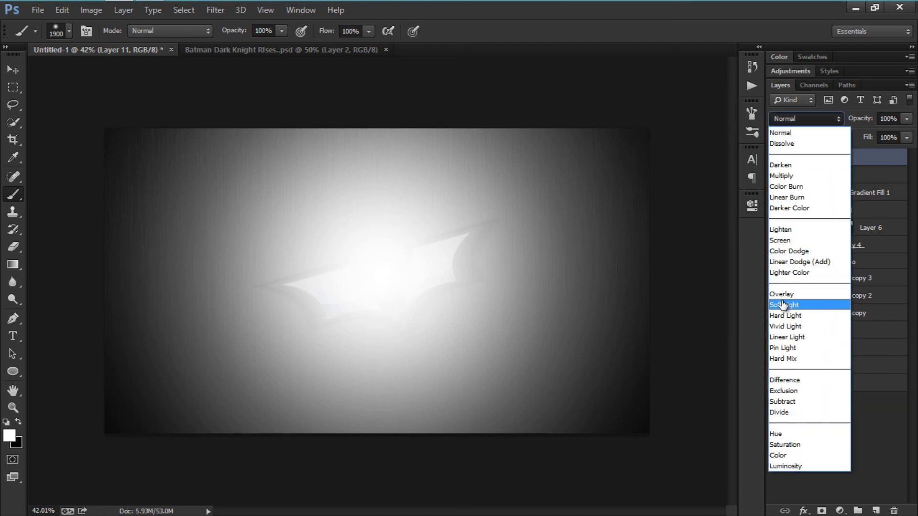
click(783, 305)
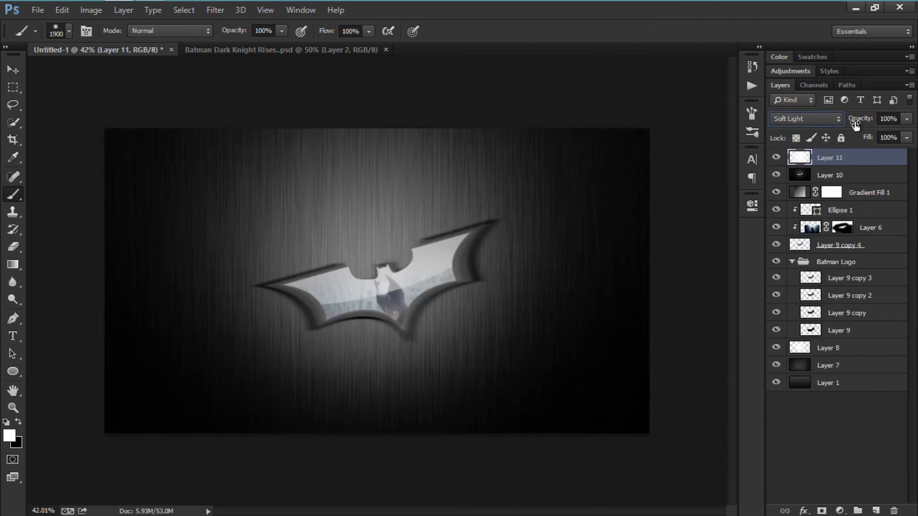
drag(856, 124, 830, 120)
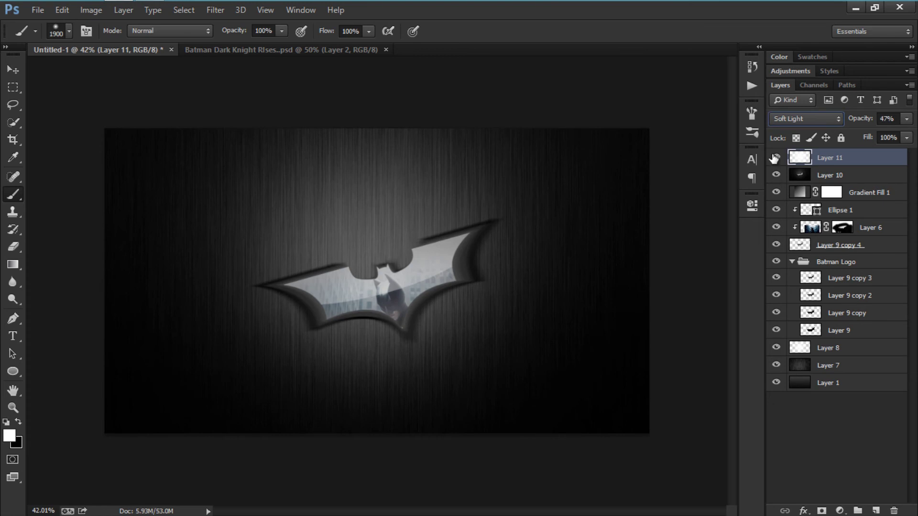
Compare the image with and without the Layer 11 glow, and reduce that layer's opacity to 0%
click(775, 159)
click(776, 158)
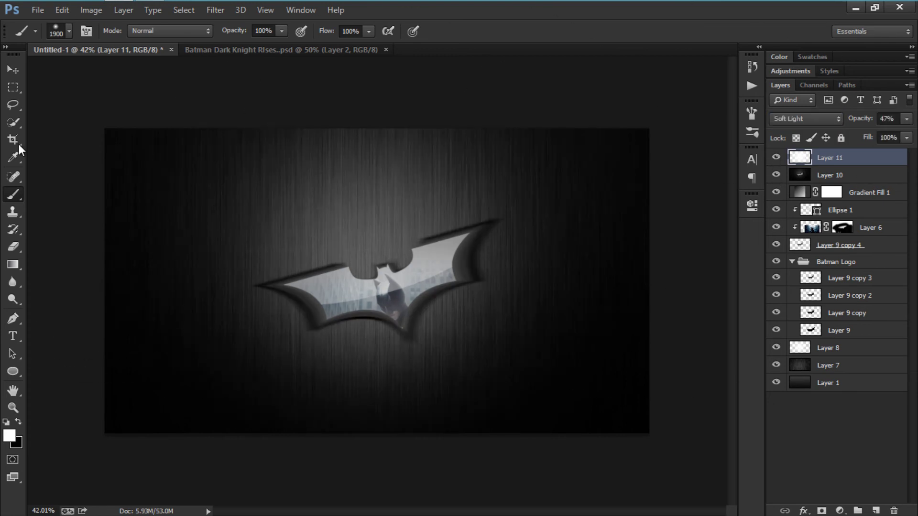
click(13, 69)
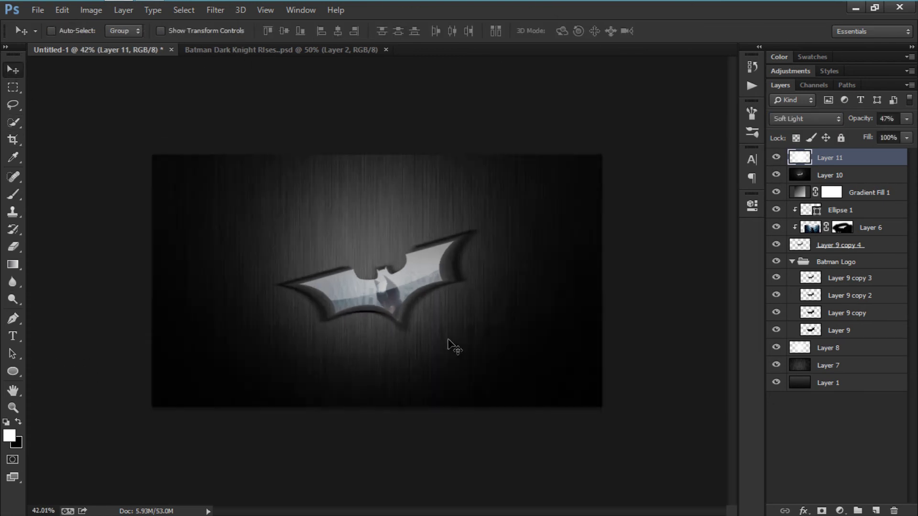
scroll(449, 344, up, 8)
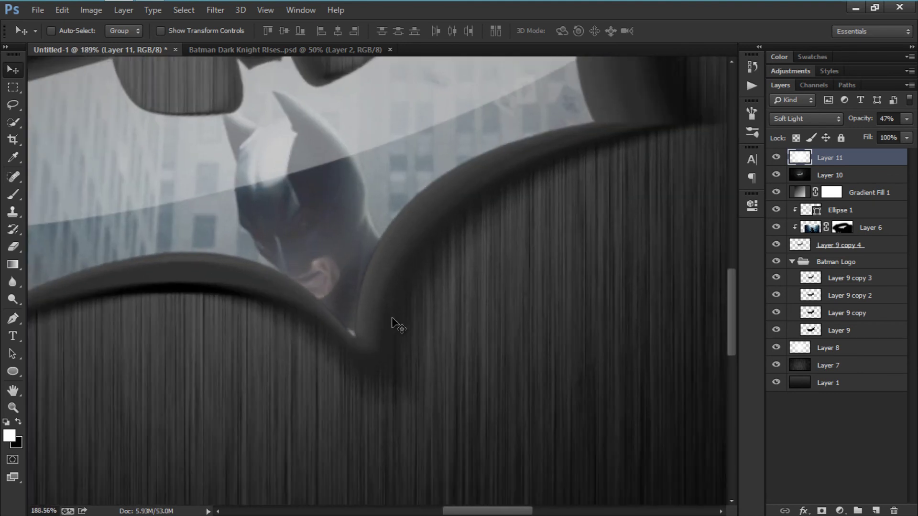
scroll(393, 325, down, 8)
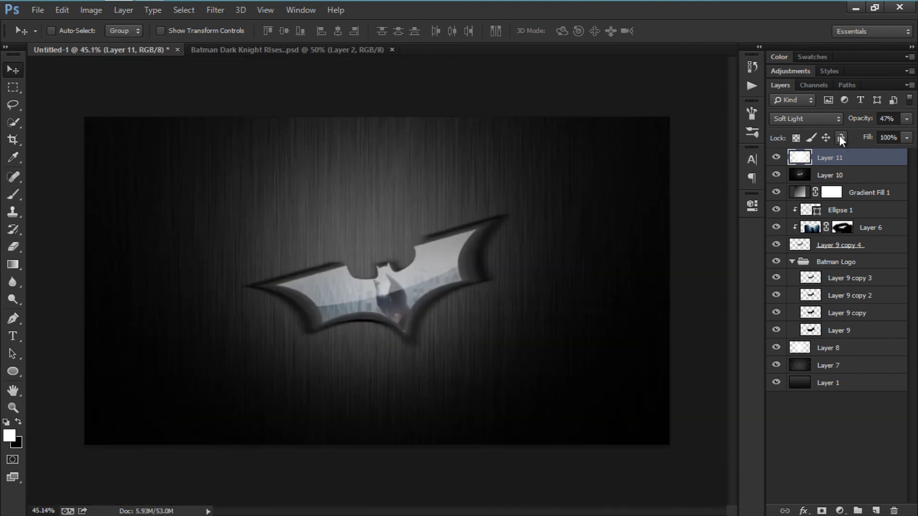
drag(859, 123, 824, 130)
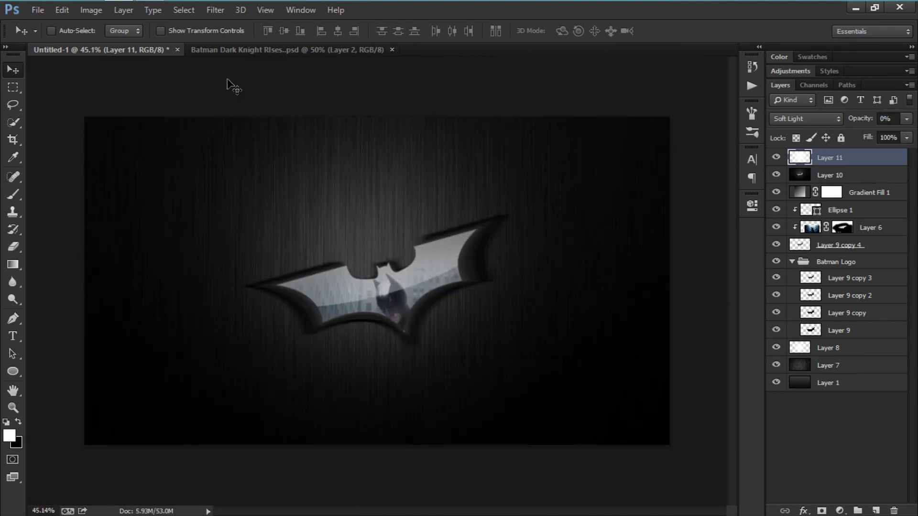
Compare the finished Batman Dark Knight reference document with the Untitled-1 wallpaper
click(277, 48)
scroll(369, 174, down, 1)
scroll(435, 325, up, 5)
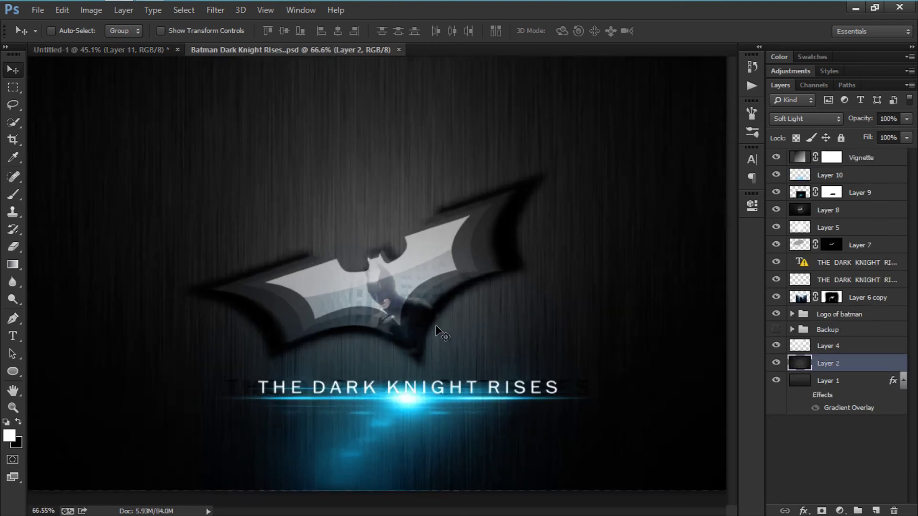
scroll(342, 317, up, 1)
scroll(340, 311, down, 3)
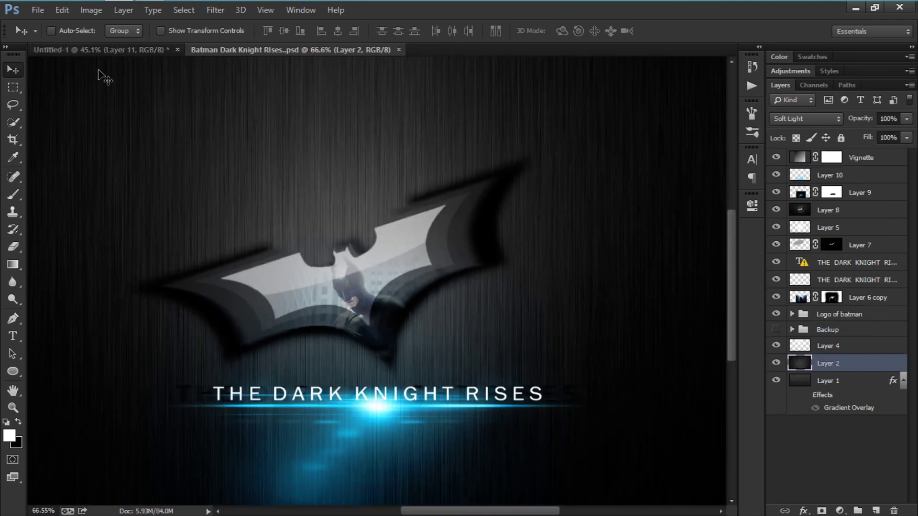
click(117, 46)
scroll(421, 311, up, 4)
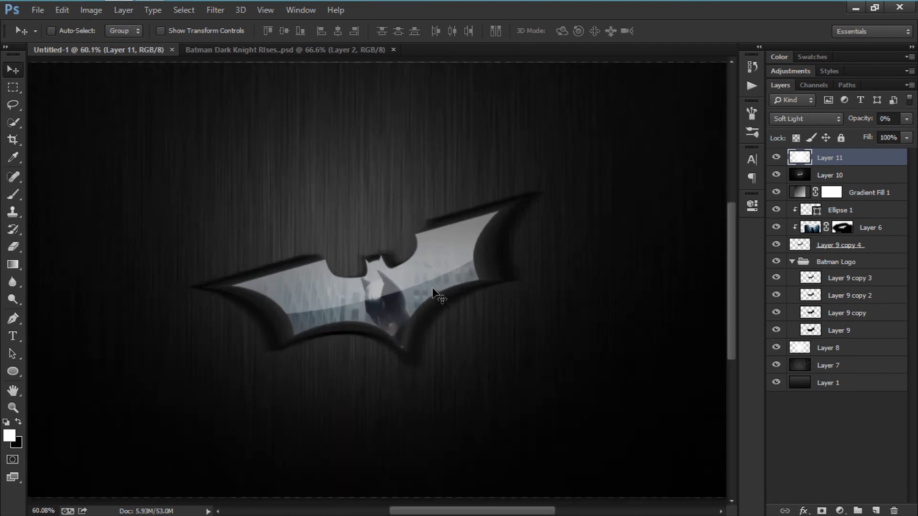
scroll(459, 239, down, 5)
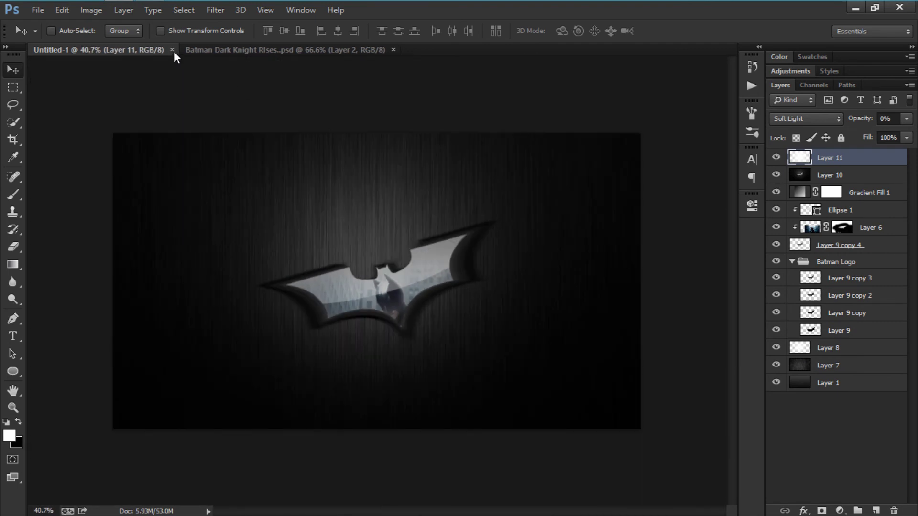
Examine Layer 10 and Layer 9 with its mask in the reference document to see how the blue flare is built
click(228, 48)
scroll(258, 158, down, 2)
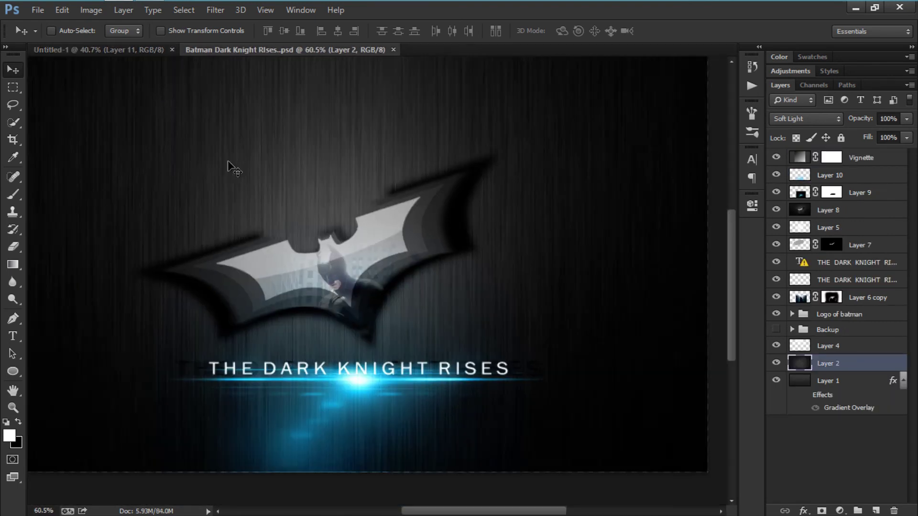
click(835, 177)
click(816, 192)
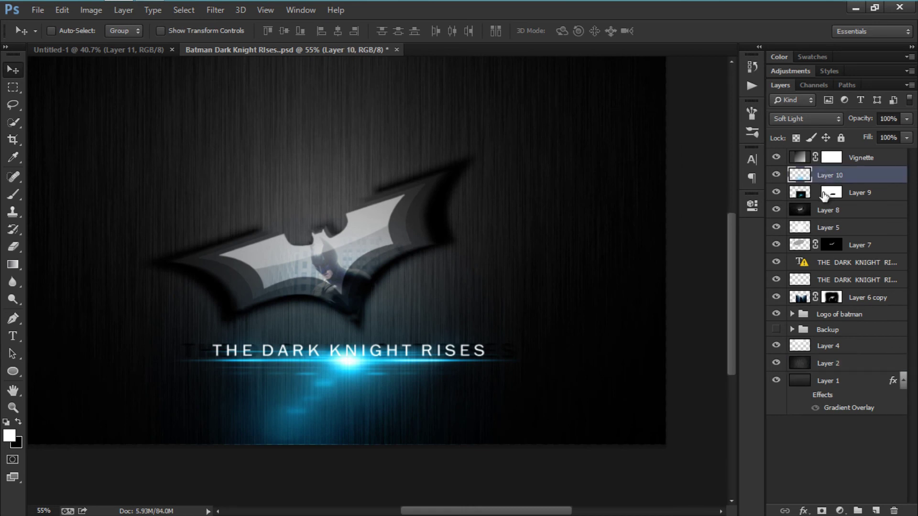
click(831, 193)
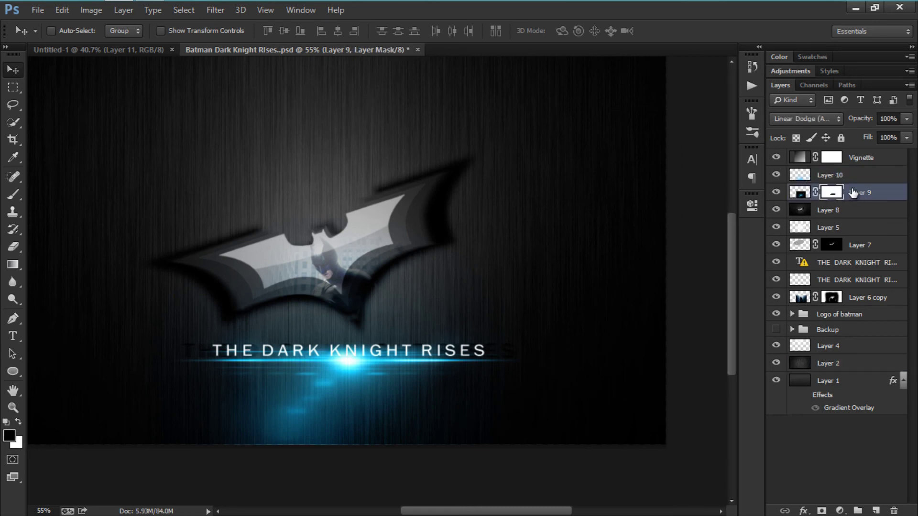
click(842, 178)
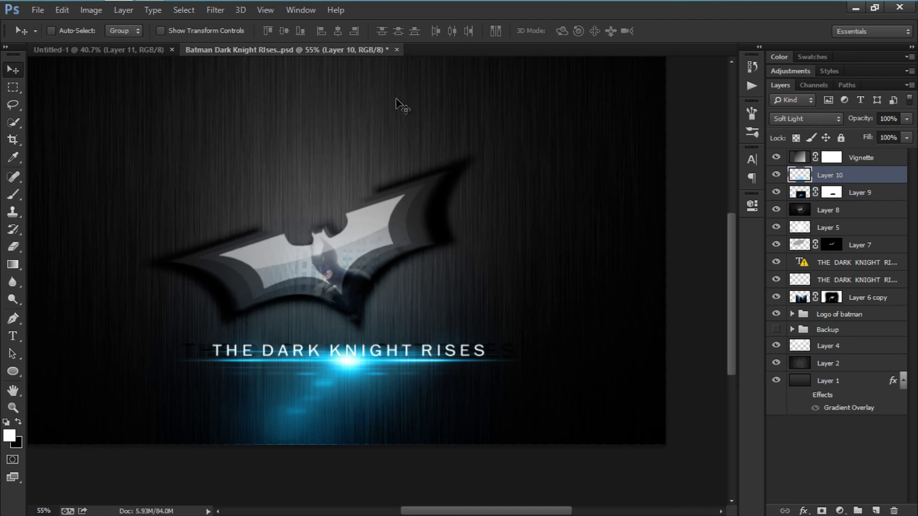
Close the Batman Dark Knight reference PSD with its changes saved, and fit the Untitled-1 wallpaper in view
click(397, 50)
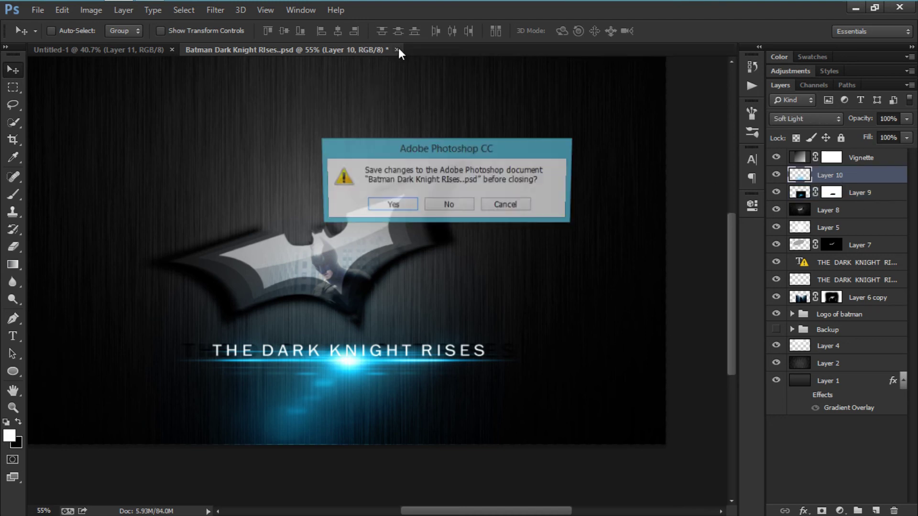
key(Return)
key(ctrl+0)
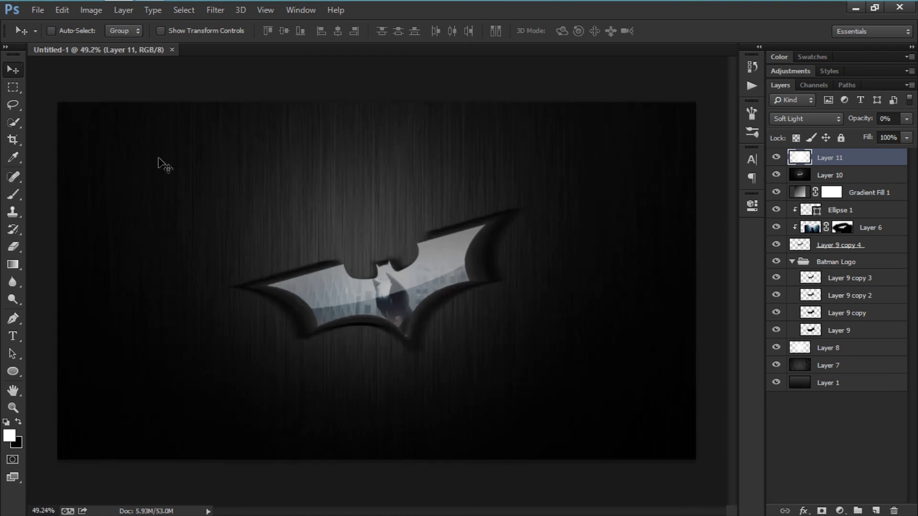
Start opening an image file and browse to the Photoshop folder on the wallpapers (G:) drive
click(38, 10)
click(44, 36)
scroll(98, 150, down, 3)
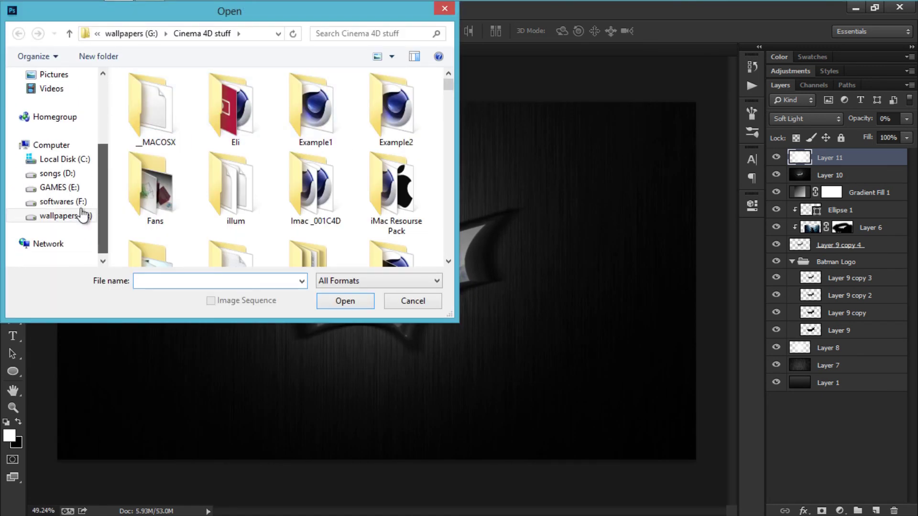
click(65, 215)
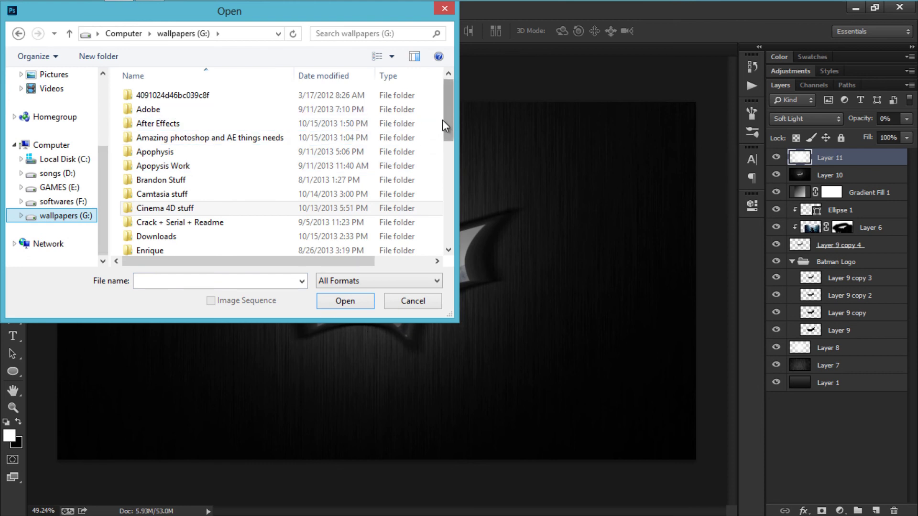
drag(443, 120, 420, 172)
scroll(419, 172, down, 1)
double_click(159, 210)
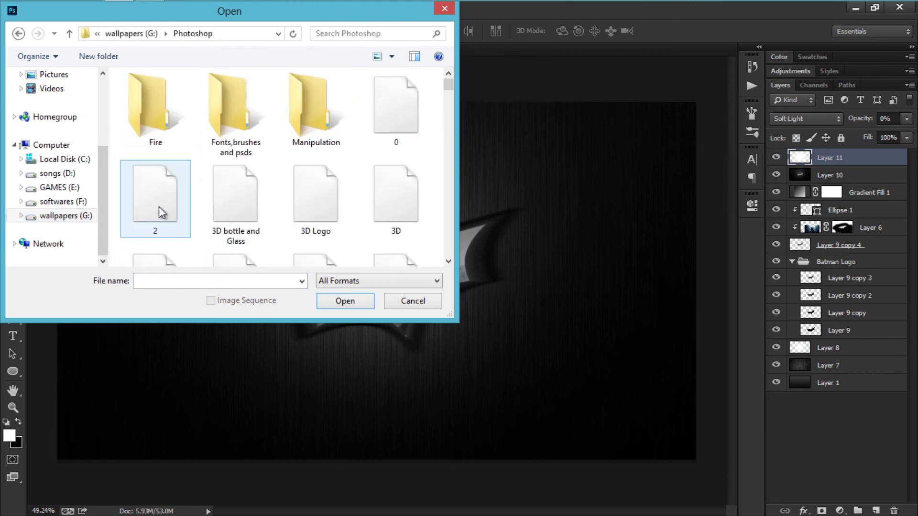
Search the folder for "lens" and open the blue flare image Optical-4-psdbox from the Lens Flares folder
click(349, 35)
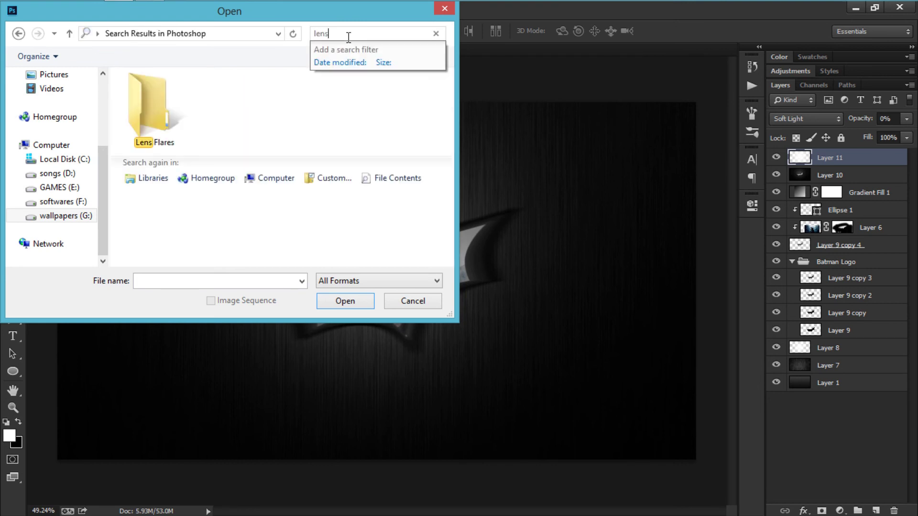
double_click(172, 91)
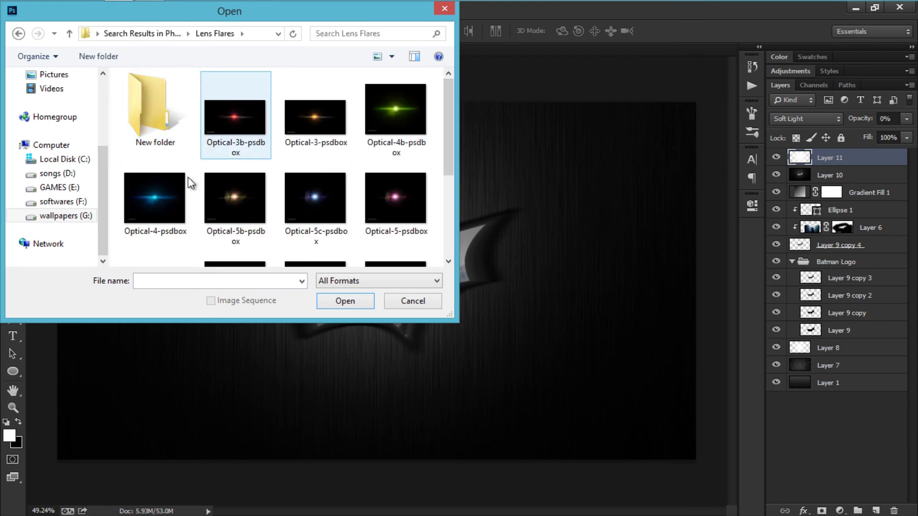
scroll(175, 177, down, 3)
scroll(176, 179, up, 3)
click(170, 198)
double_click(170, 199)
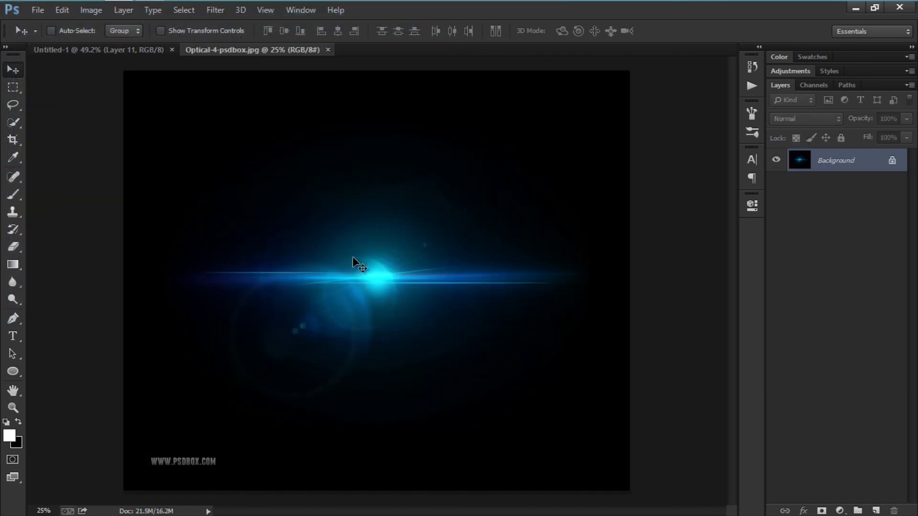
Copy the blue flare image into Untitled-1 as the top layer and set its blending to Linear Dodge (Add)
drag(353, 258, 212, 166)
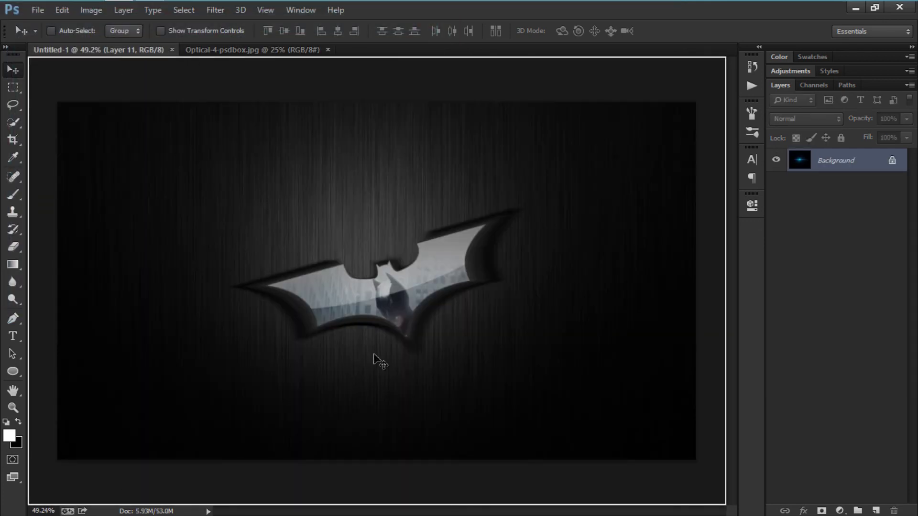
drag(380, 363, 403, 334)
scroll(403, 334, down, 1)
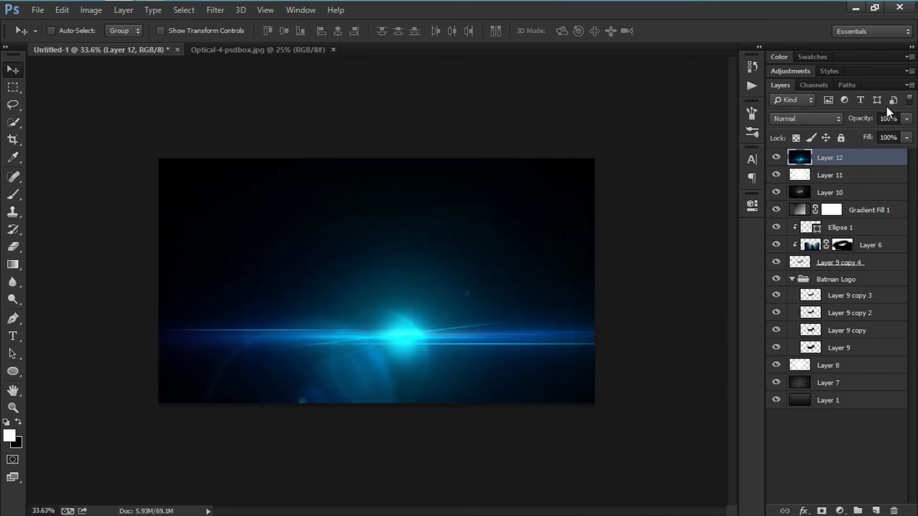
click(816, 121)
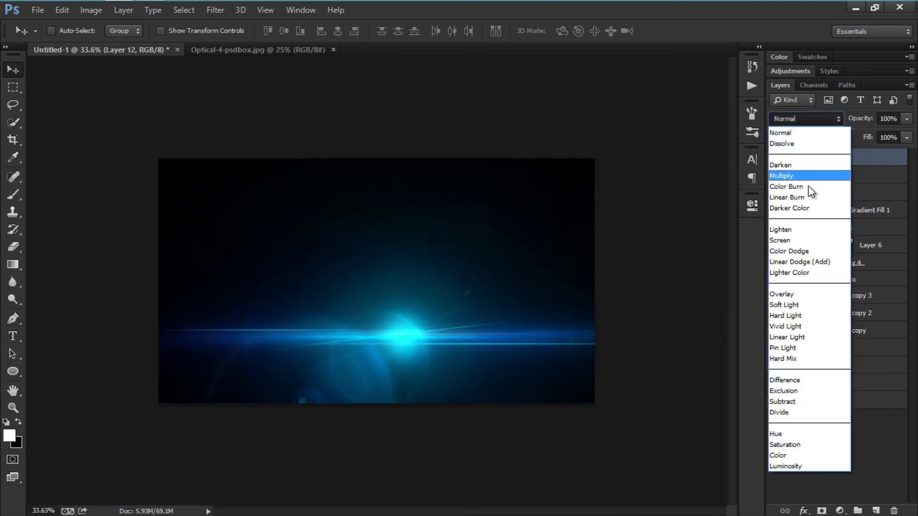
click(806, 263)
Move the flare beneath the bat logo and scale it down proportionally to about 40%
mouse_move(437, 309)
mouse_down()
mouse_move(380, 326)
mouse_move(388, 329)
mouse_up()
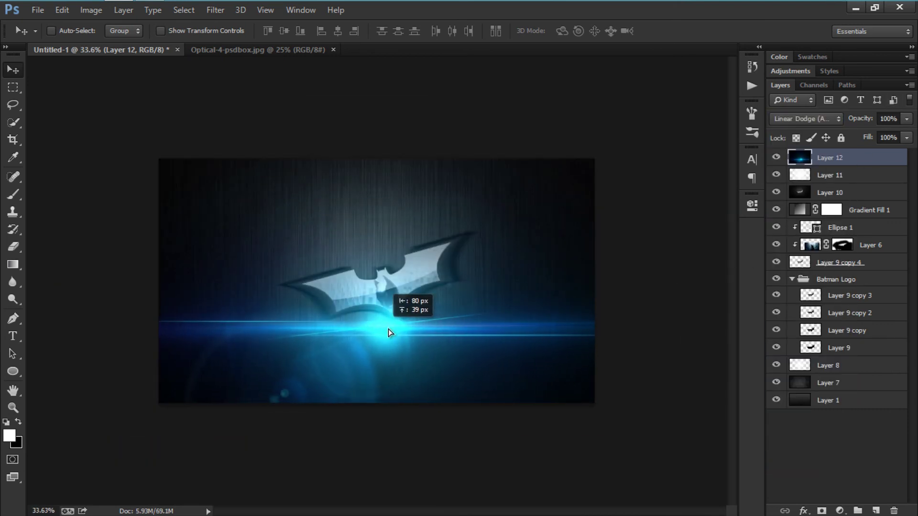
scroll(389, 321, down, 1)
key(ctrl+t)
scroll(397, 315, down, 4)
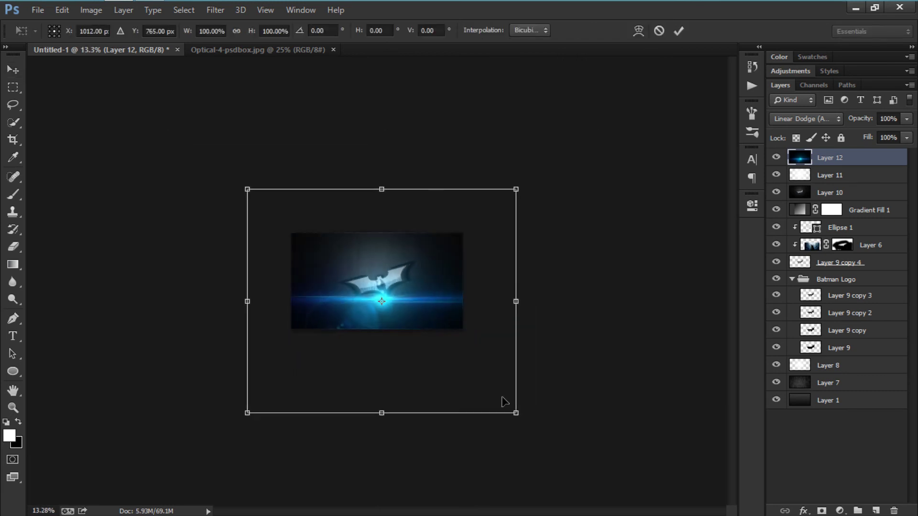
drag(514, 416, 432, 334)
scroll(379, 282, up, 2)
scroll(406, 334, up, 5)
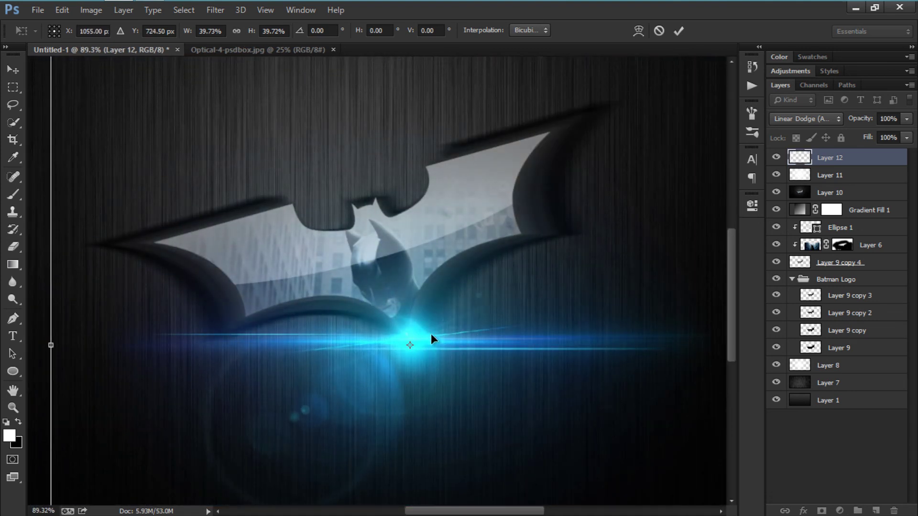
Adjust the flare's scale to about 45% and position it just below the bat logo's lower tip
scroll(432, 333, down, 3)
drag(548, 443, 555, 450)
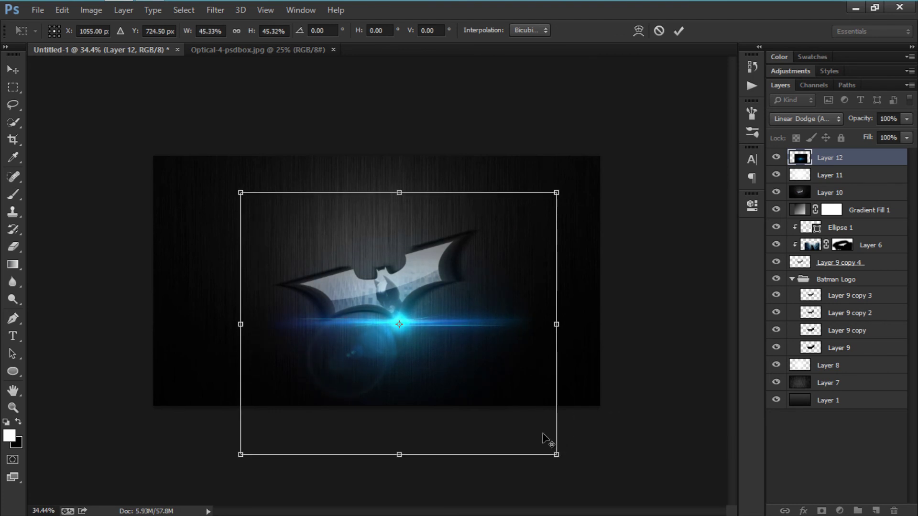
scroll(410, 338, up, 3)
drag(406, 345, 387, 369)
key(Return)
scroll(388, 365, down, 2)
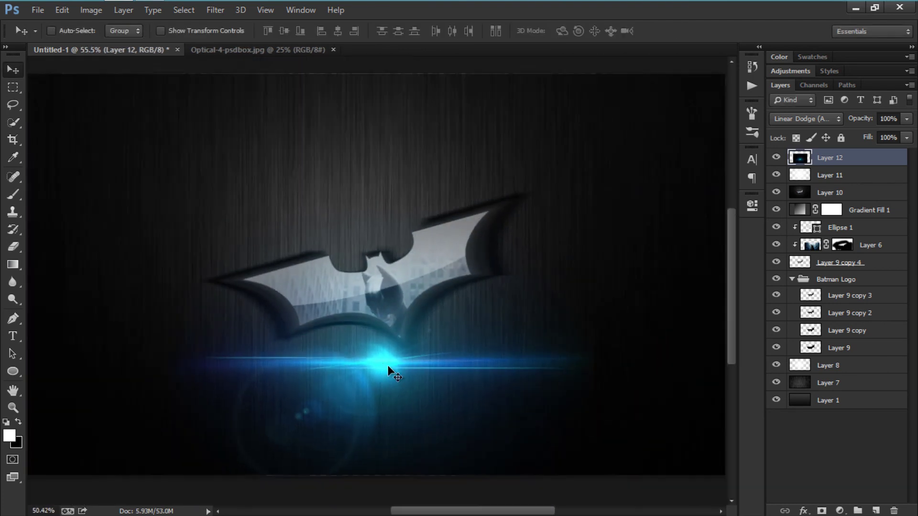
scroll(410, 355, down, 3)
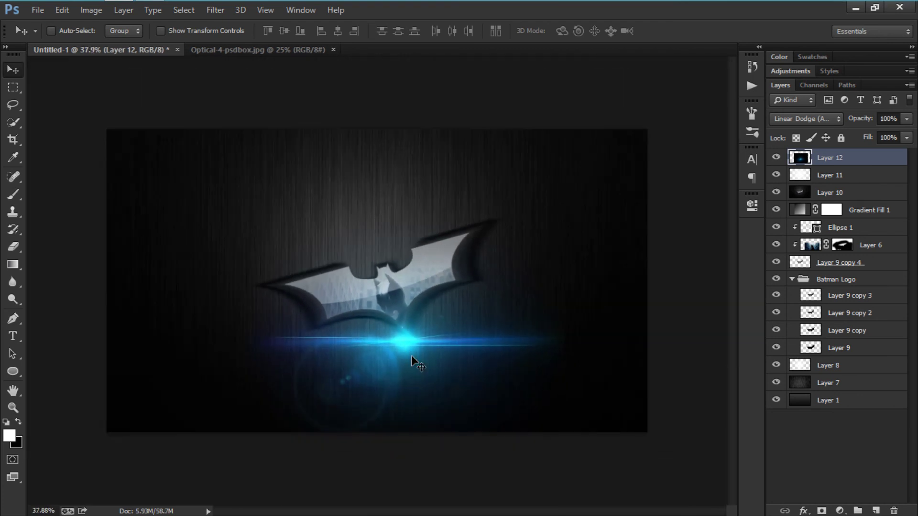
Add a layer mask to the flare layer, Layer 12, and reduce the black brush size to 500 px
click(822, 511)
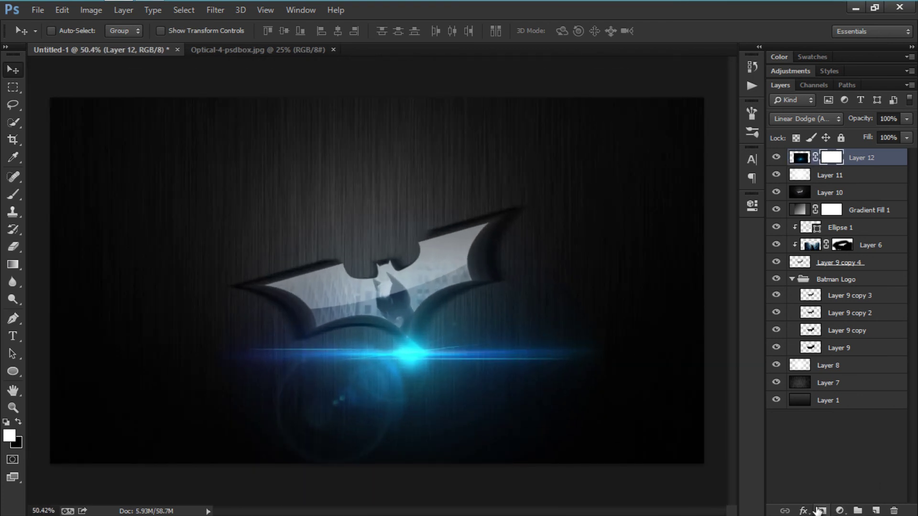
key(b)
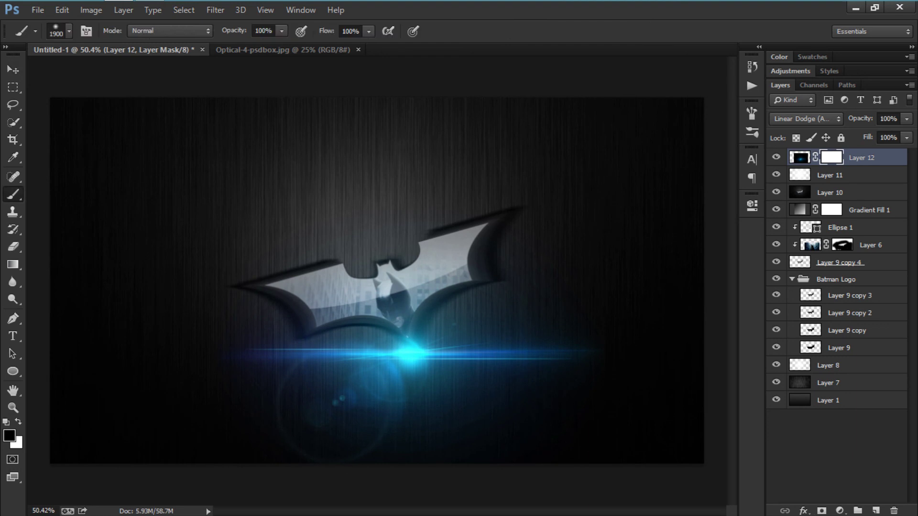
key(bracketleft)
key(bracketleft)
key(bracketleft)
key(bracketleft)
key(bracketleft)
key(bracketleft)
key(bracketleft)
key(bracketleft)
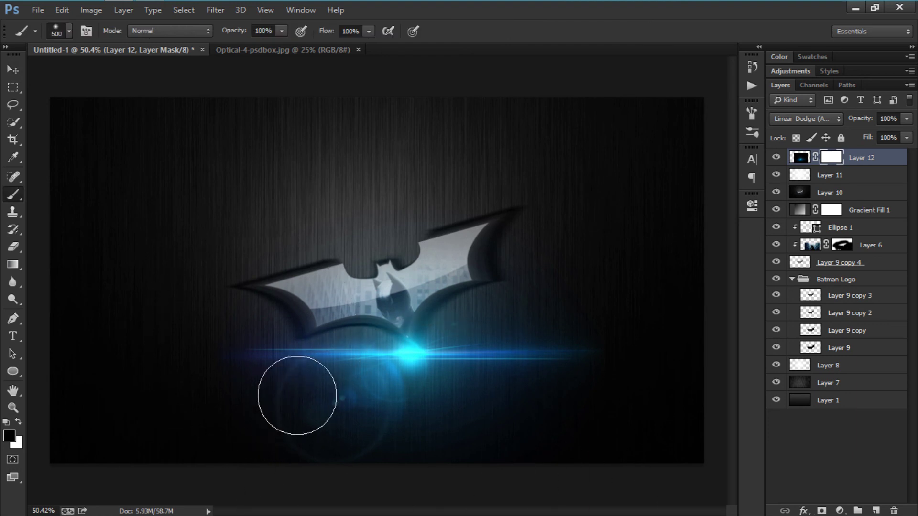
Try masking out the lower part of the flare's glow with a 175 px black brush, and undo the stroke
drag(461, 437, 345, 443)
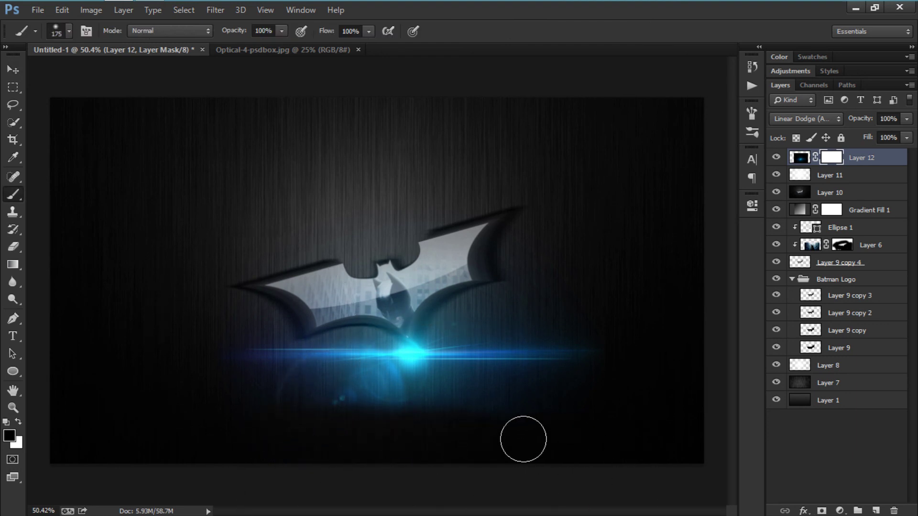
key(ctrl+z)
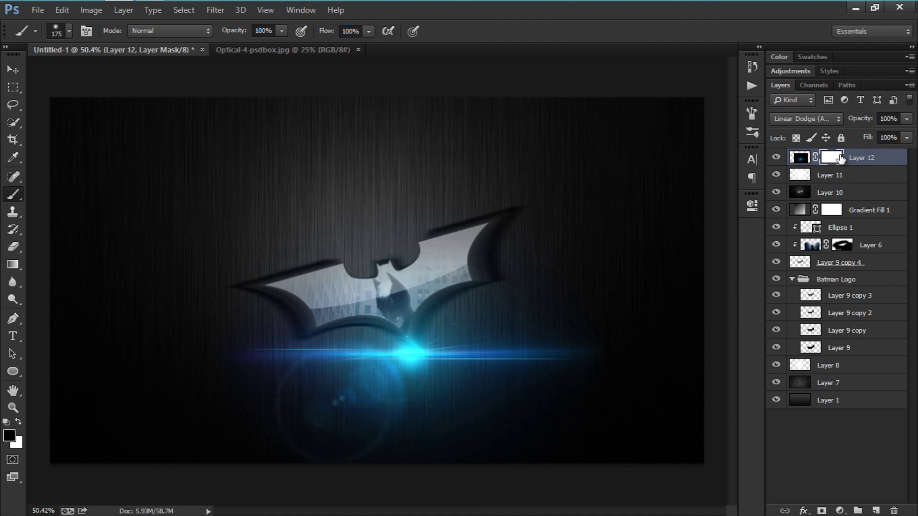
Delete the layer mask from the flare layer, Layer 12, without applying it, and switch to the Move tool
drag(840, 160, 894, 510)
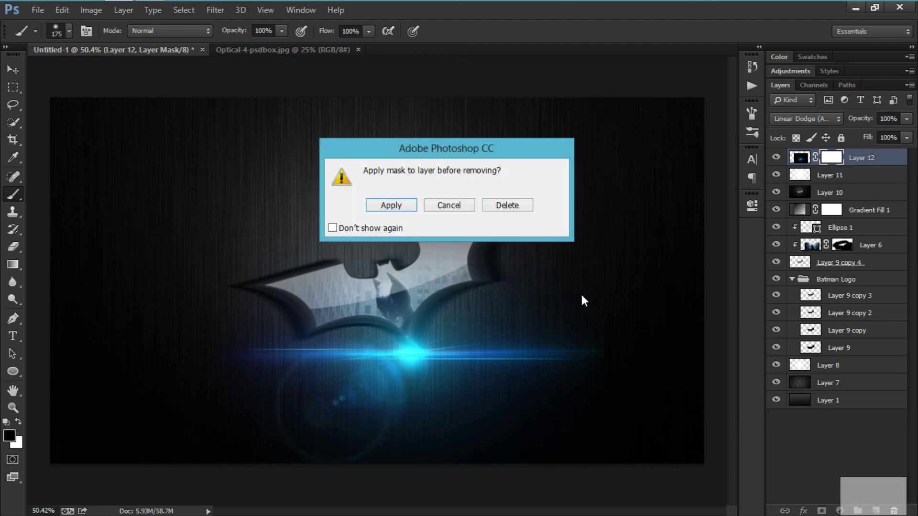
click(507, 205)
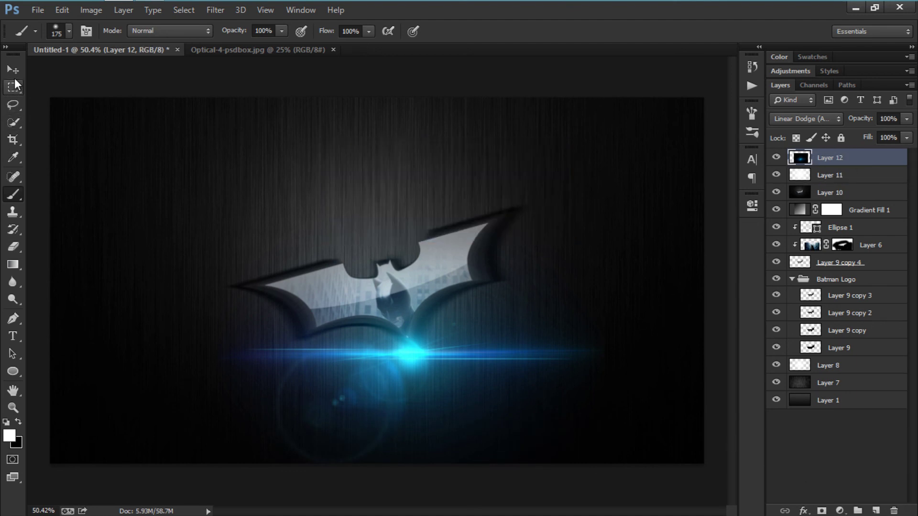
click(13, 71)
Create a new empty layer above the flare layer and switch to the Brush tool
key(ctrl+minus)
scroll(452, 364, up, 3)
scroll(652, 336, down, 2)
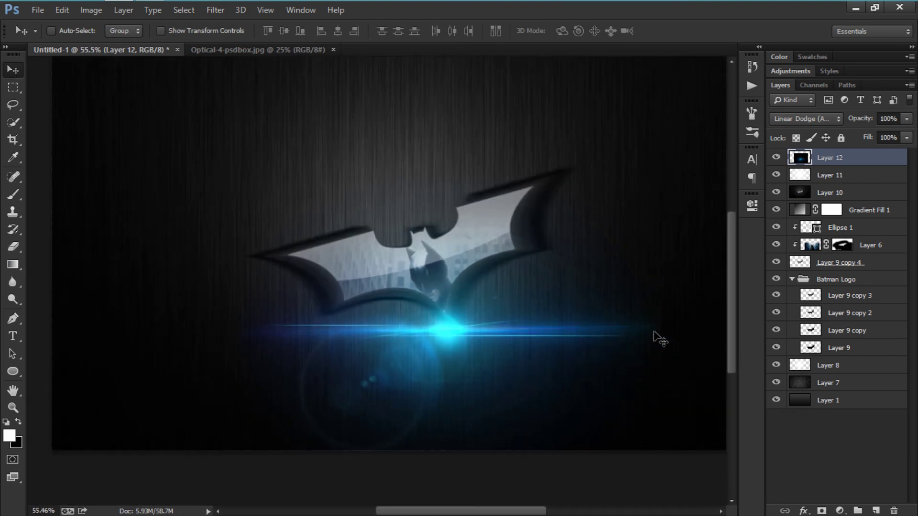
click(875, 510)
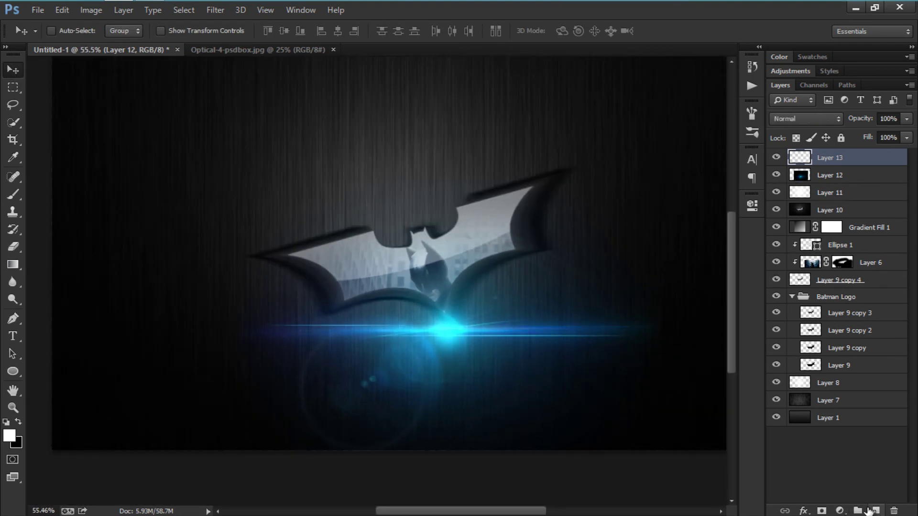
key(b)
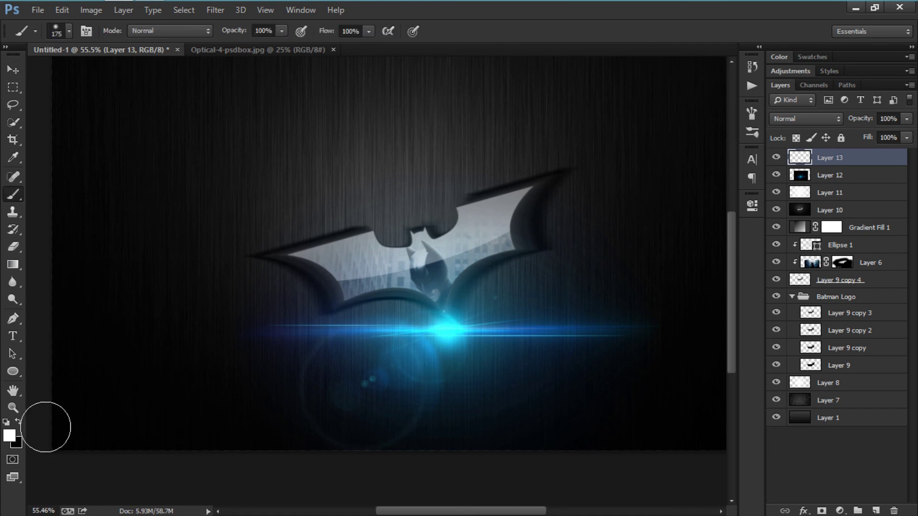
click(10, 436)
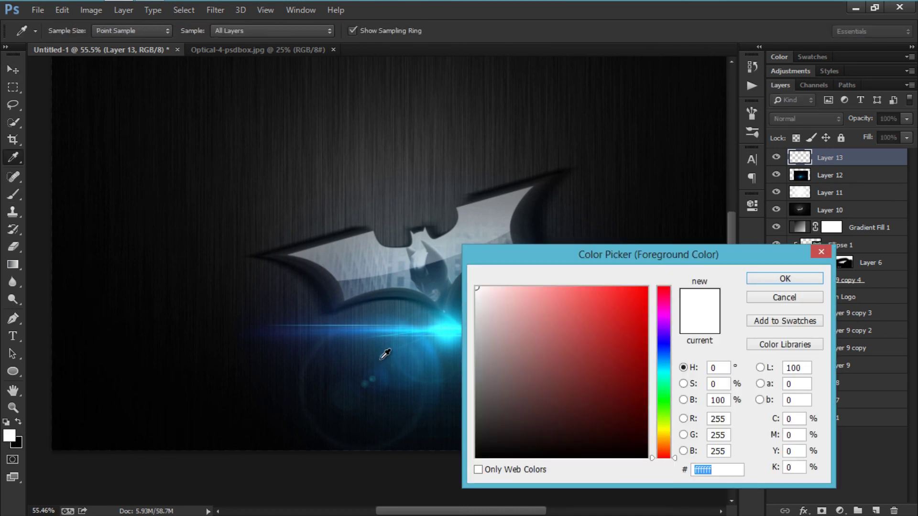
click(376, 327)
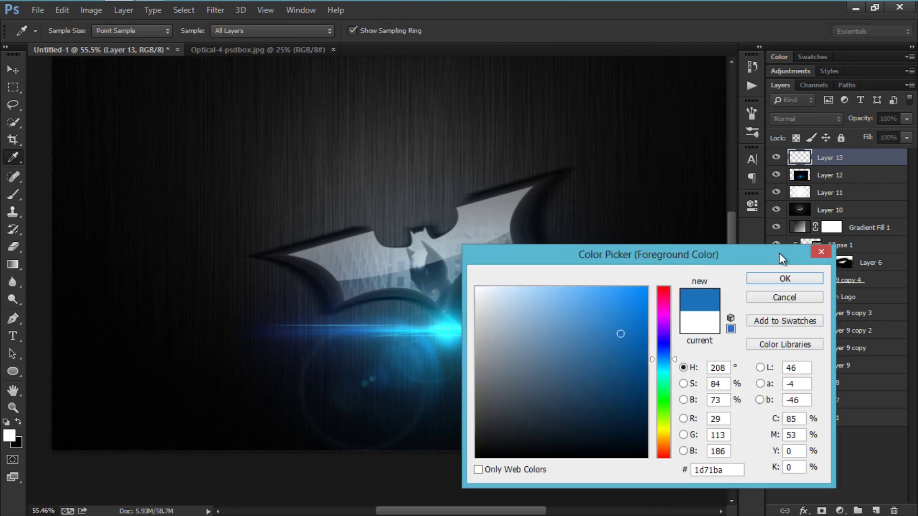
click(795, 282)
click(840, 280)
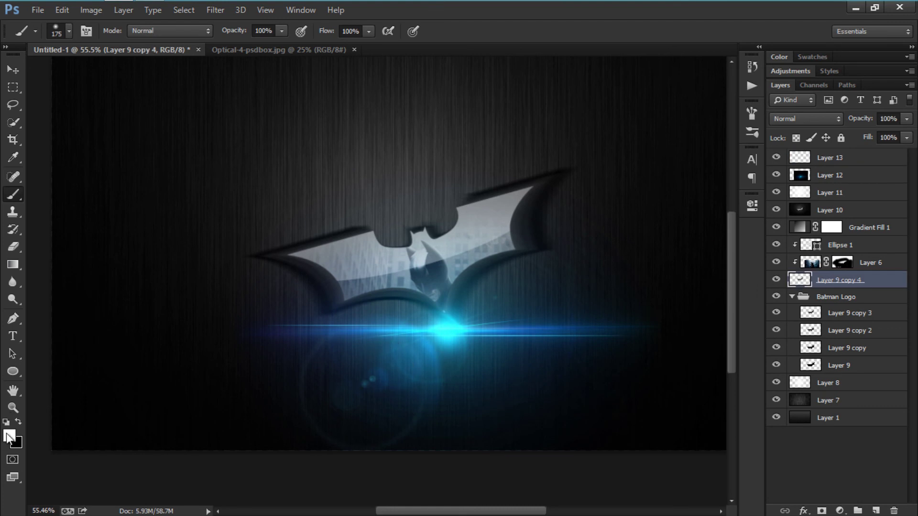
click(827, 158)
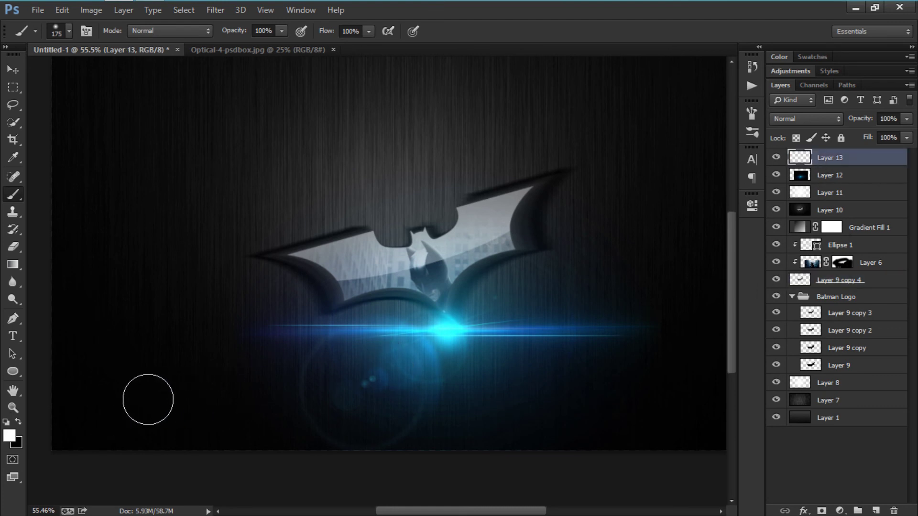
Sample the dark blue #284f7f from the flare's horizontal streak as the foreground colour
click(10, 436)
click(381, 327)
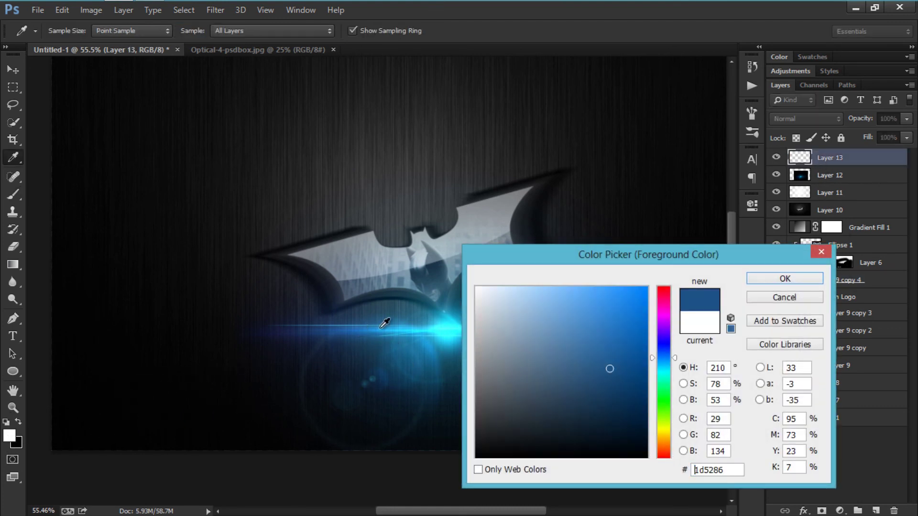
click(313, 329)
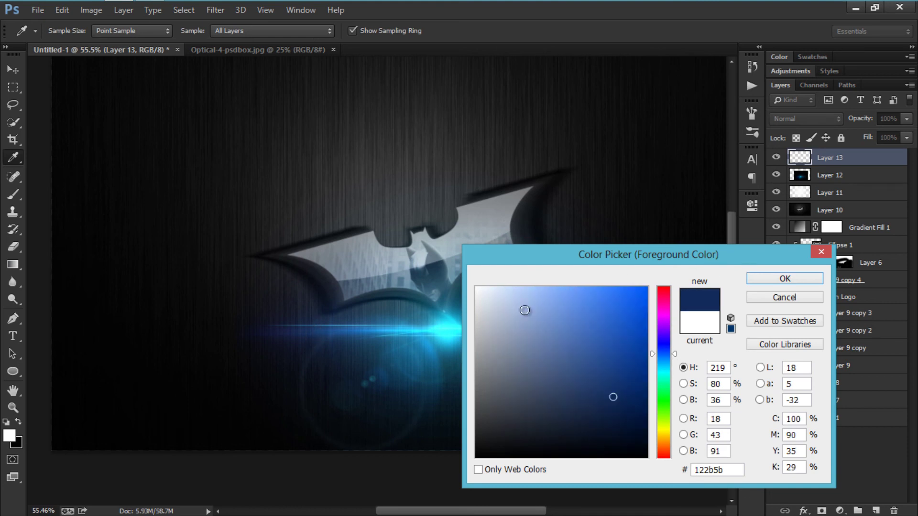
click(335, 327)
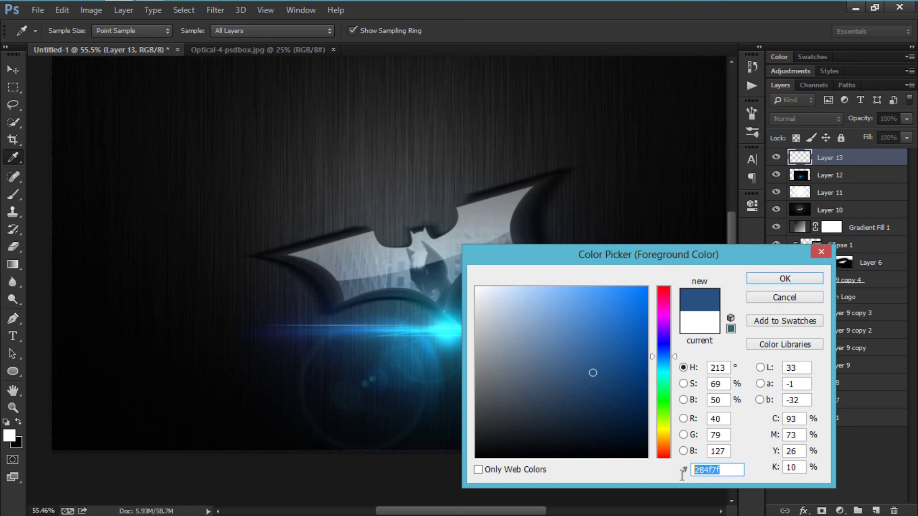
click(784, 279)
Enlarge the brush to 400 px for painting on Layer 13
key(b)
scroll(301, 297, down, 1)
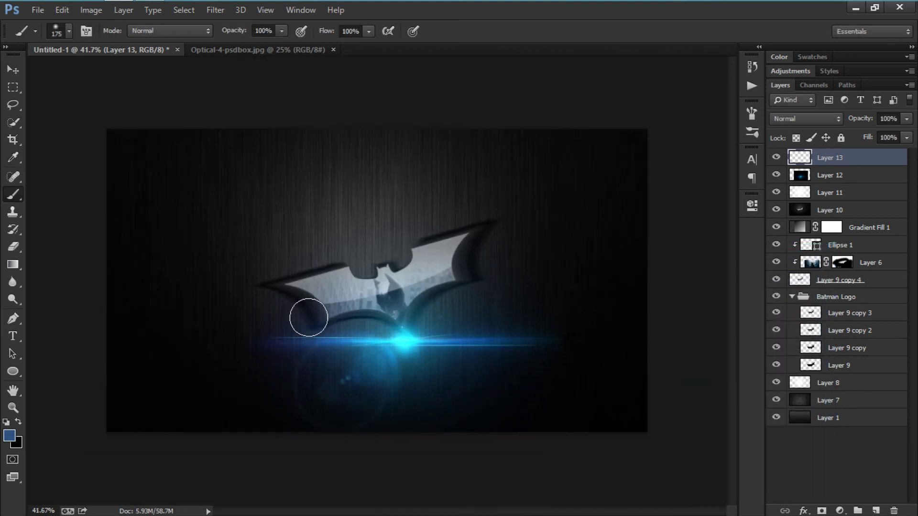
key(bracketright)
key(bracketright)
key(bracketright)
scroll(318, 352, up, 1)
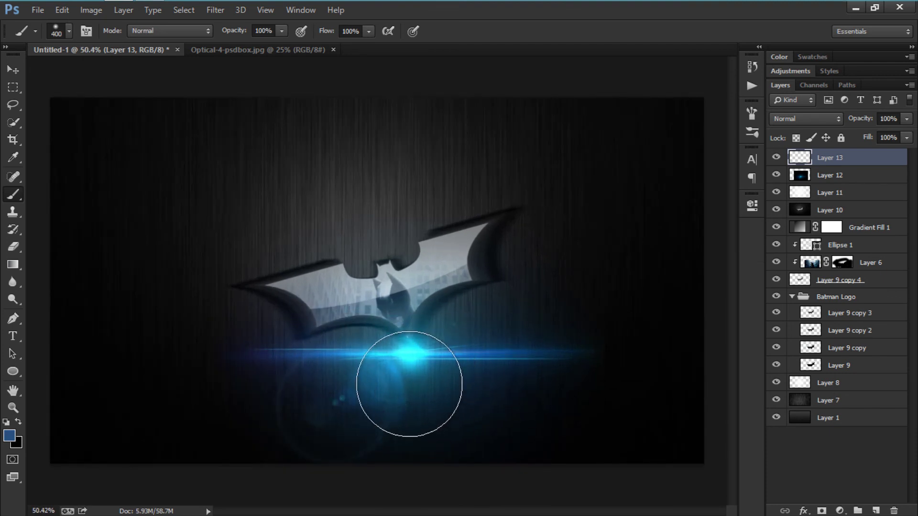
Try painting a dark blue stroke over the flare's streak on Layer 13, and undo the stroke
mouse_move(332, 366)
mouse_down()
mouse_move(328, 349)
mouse_move(391, 352)
mouse_up()
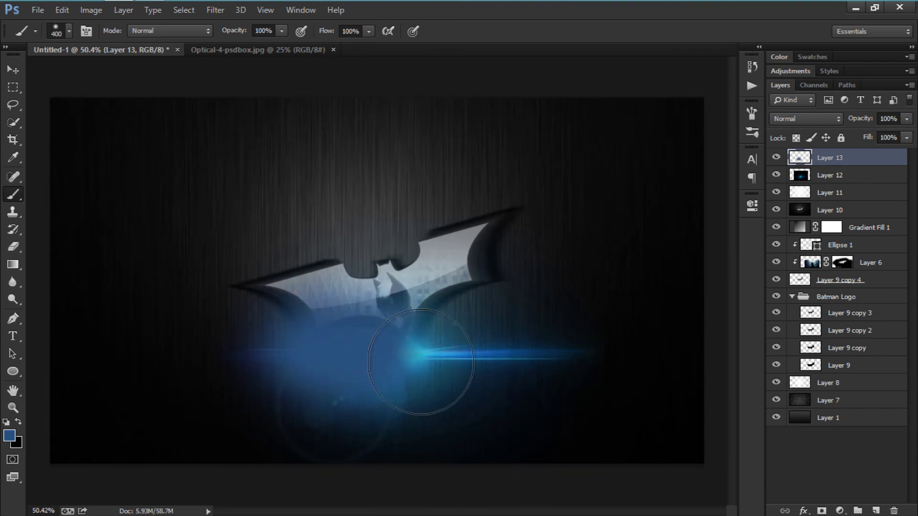
key(ctrl+z)
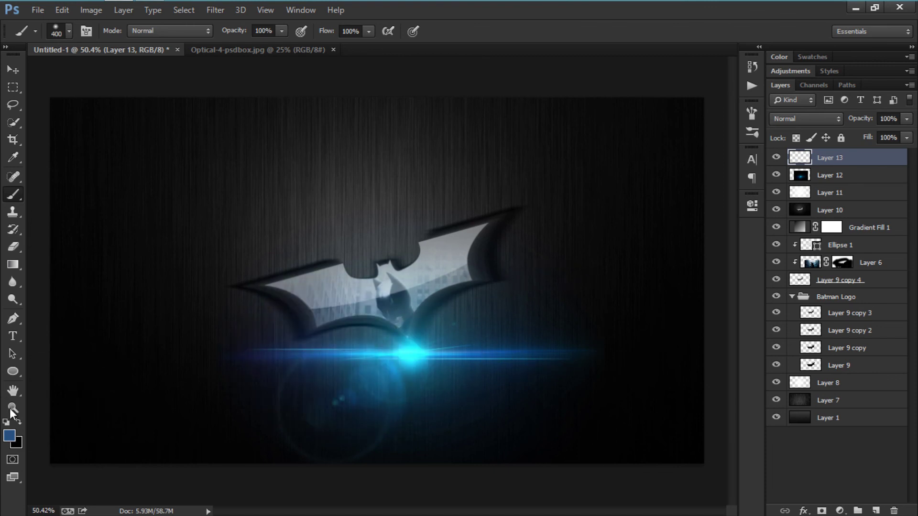
Set the foreground colour to cyan #20b5da sampled from the flare's core and paint a broad soft patch over the flare on Layer 13
click(9, 435)
click(411, 367)
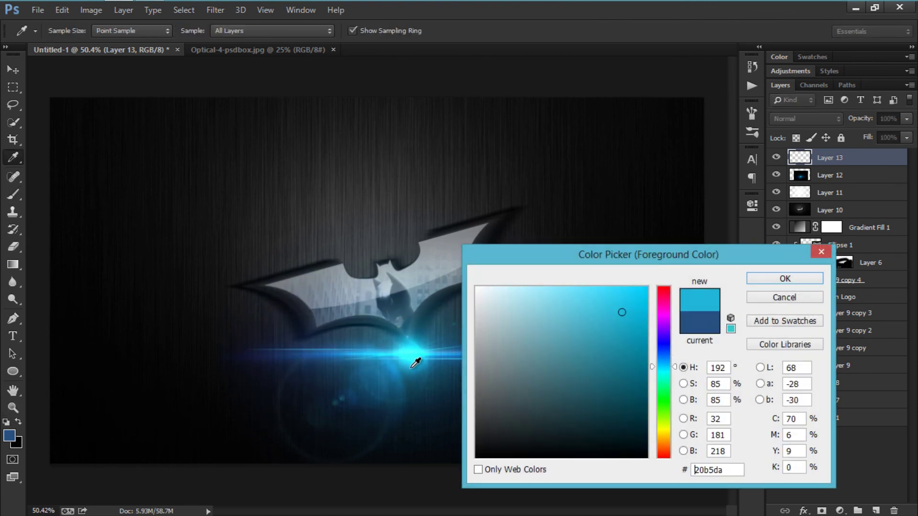
drag(731, 473, 677, 472)
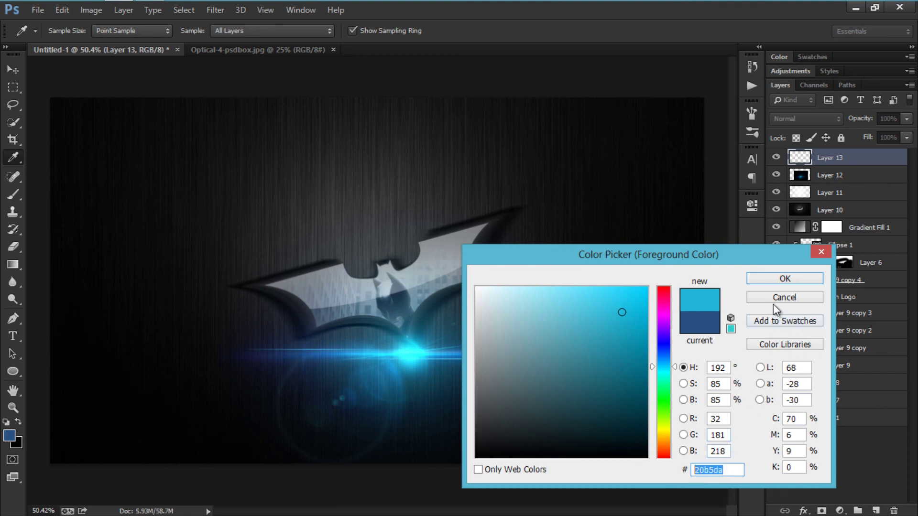
click(805, 277)
key(b)
mouse_move(306, 354)
mouse_down()
mouse_move(522, 338)
mouse_move(349, 328)
mouse_move(306, 335)
mouse_up()
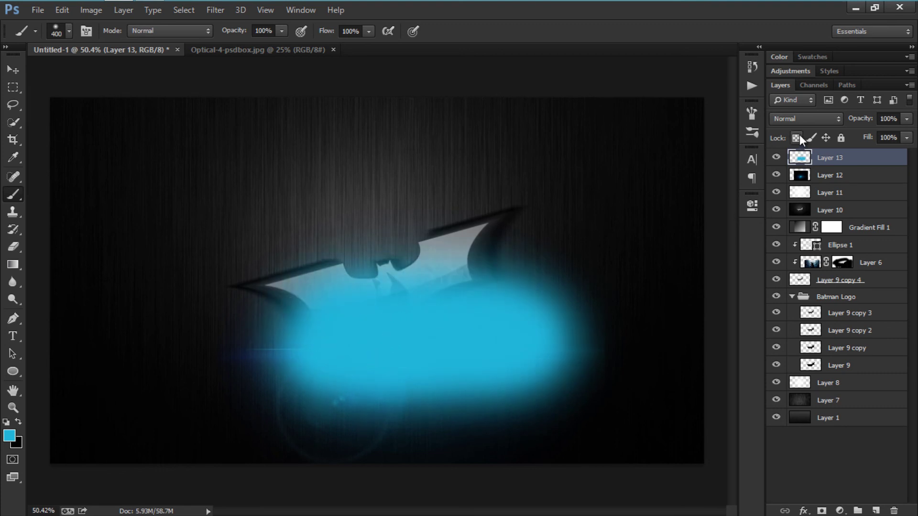
Set Layer 13's blend mode to Soft Light and its opacity to 20%
click(805, 119)
key(Escape)
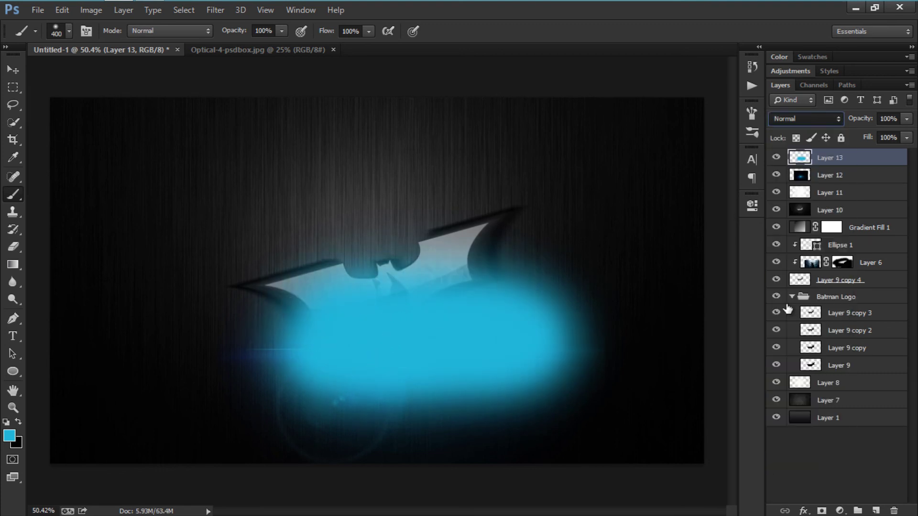
click(787, 309)
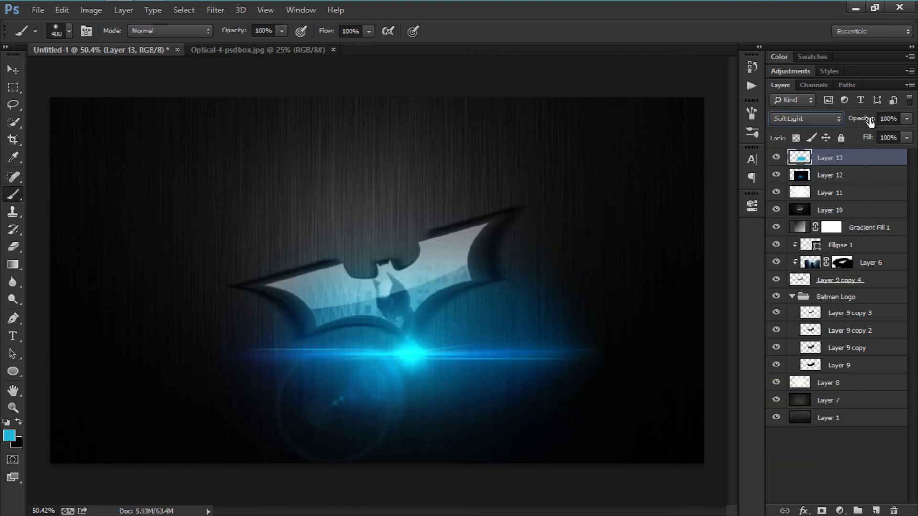
click(851, 122)
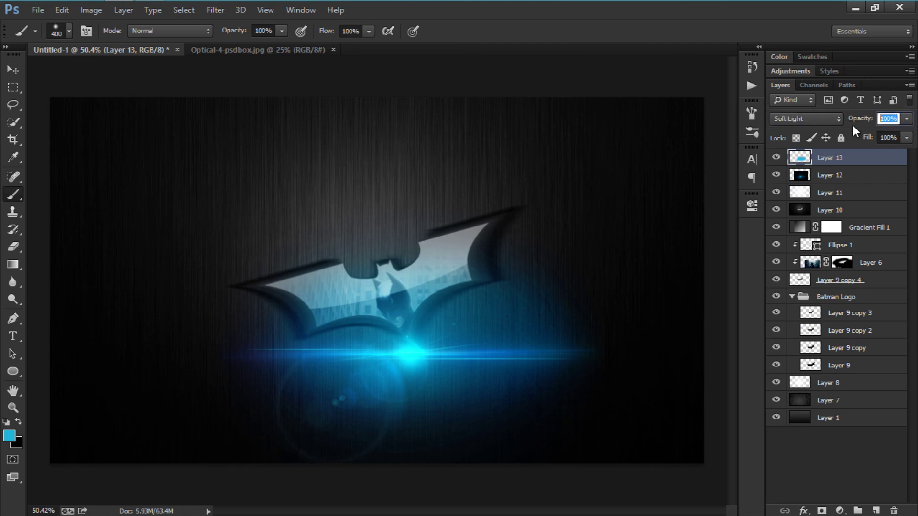
text(20)
key(Return)
Move the flare on Layer 12 about 10 px left and 41 px up onto the bat logo's lower tip
scroll(267, 421, up, 6)
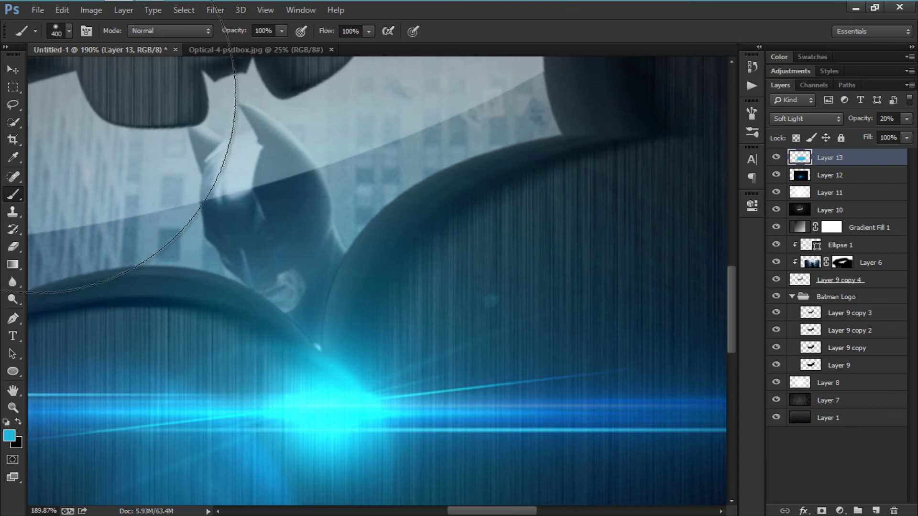
click(13, 70)
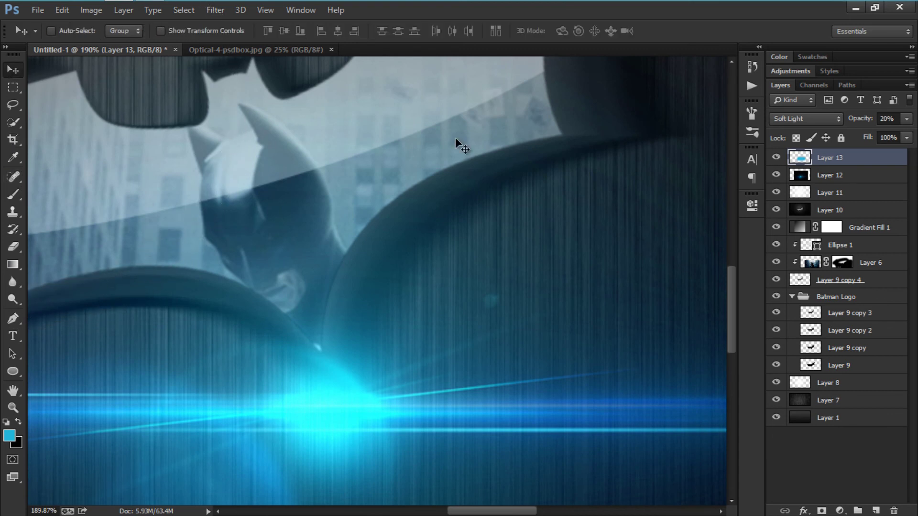
click(808, 175)
drag(322, 389, 310, 355)
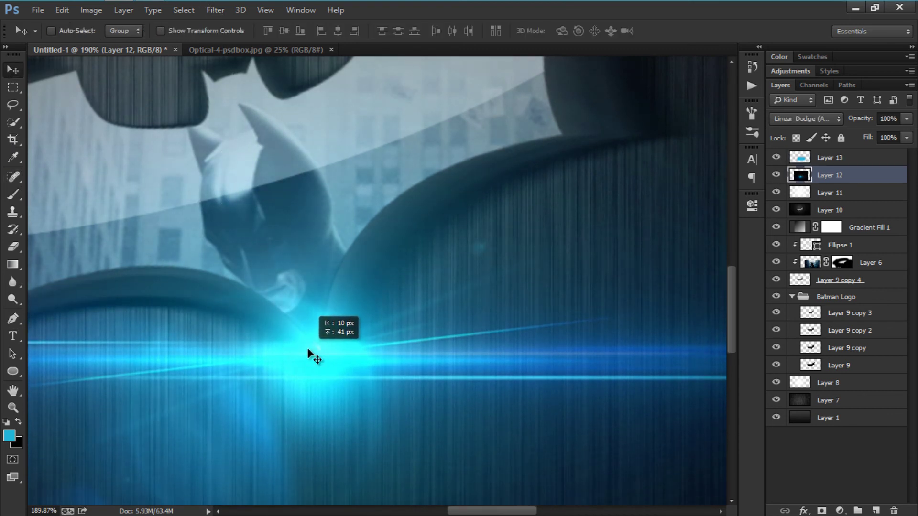
Examine the whole wallpaper with the cyan glow layer, Layer 13, hidden and shown
scroll(308, 369, down, 5)
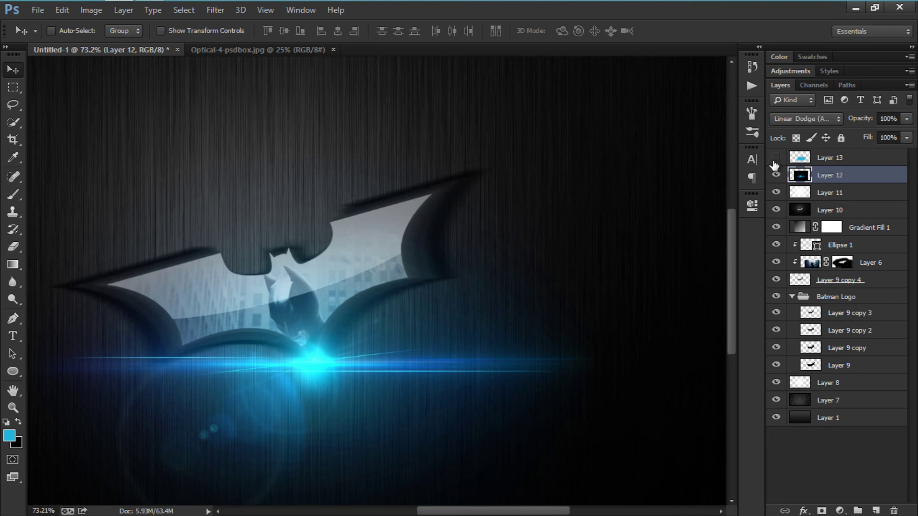
scroll(416, 353, down, 4)
scroll(520, 349, up, 4)
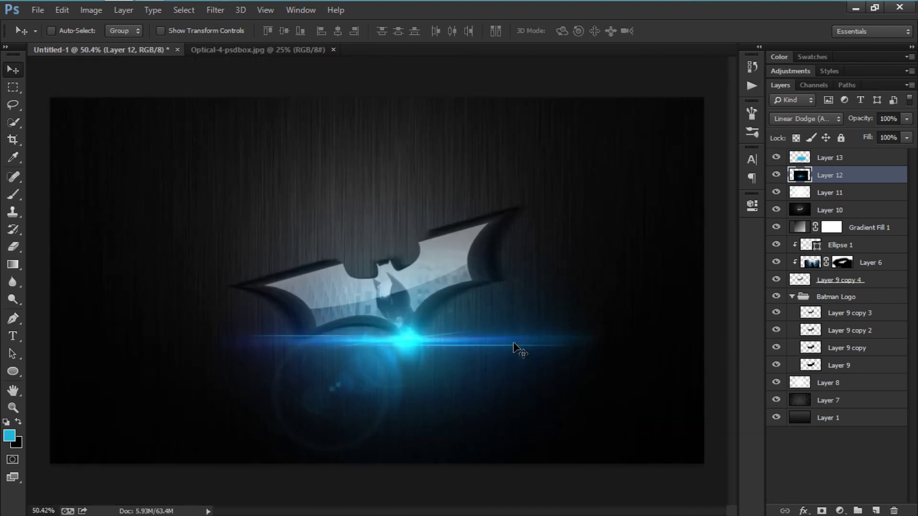
scroll(386, 354, down, 3)
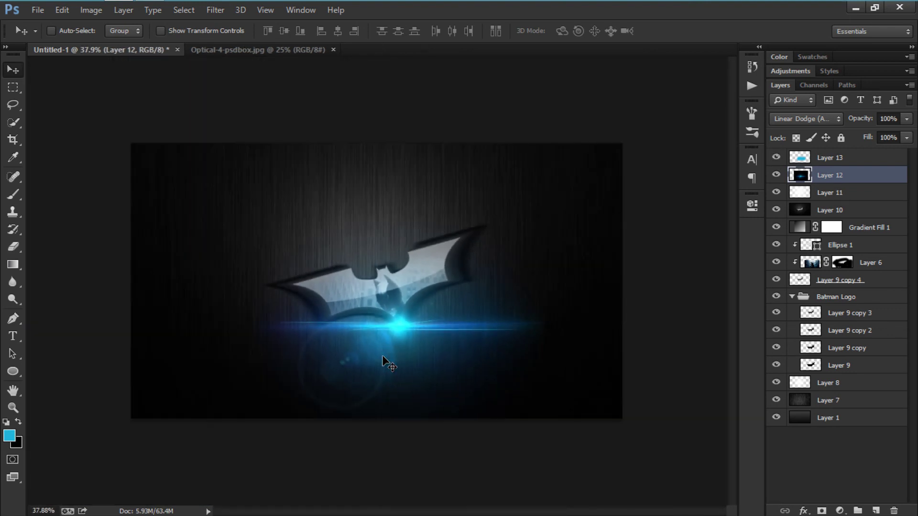
scroll(382, 355, up, 1)
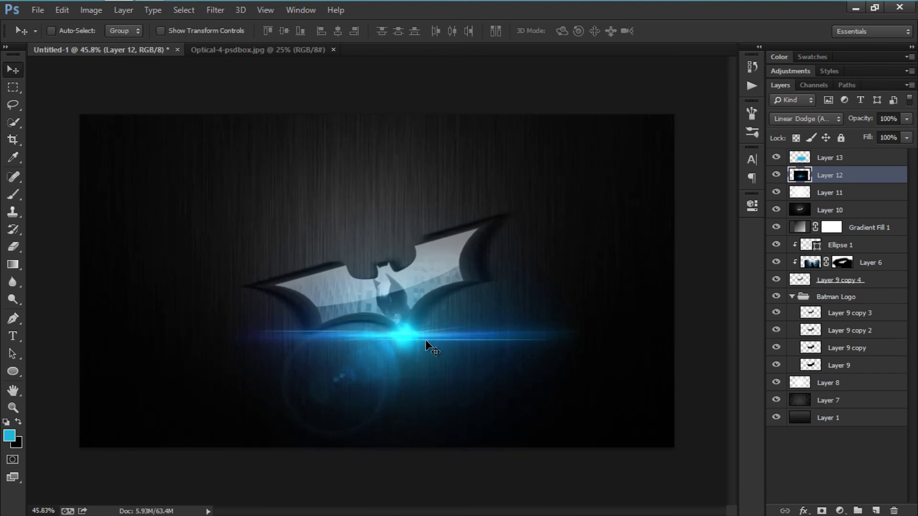
scroll(428, 338, up, 1)
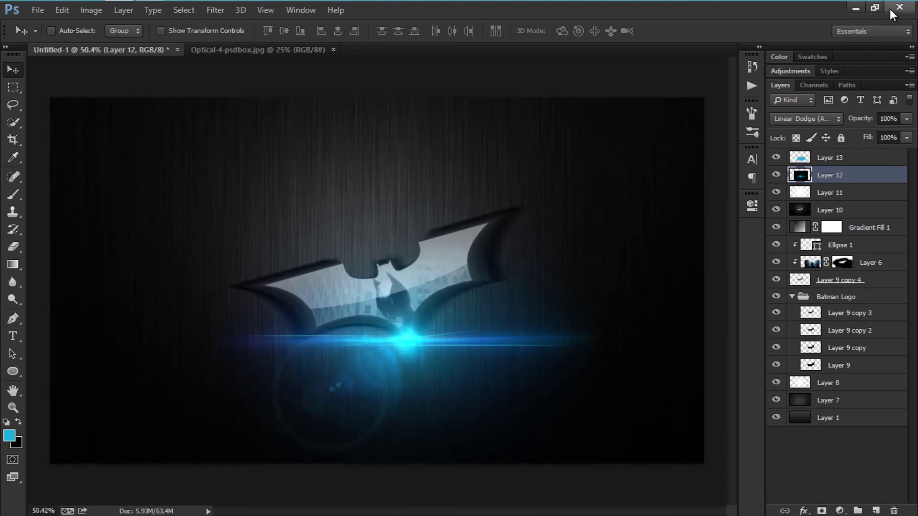